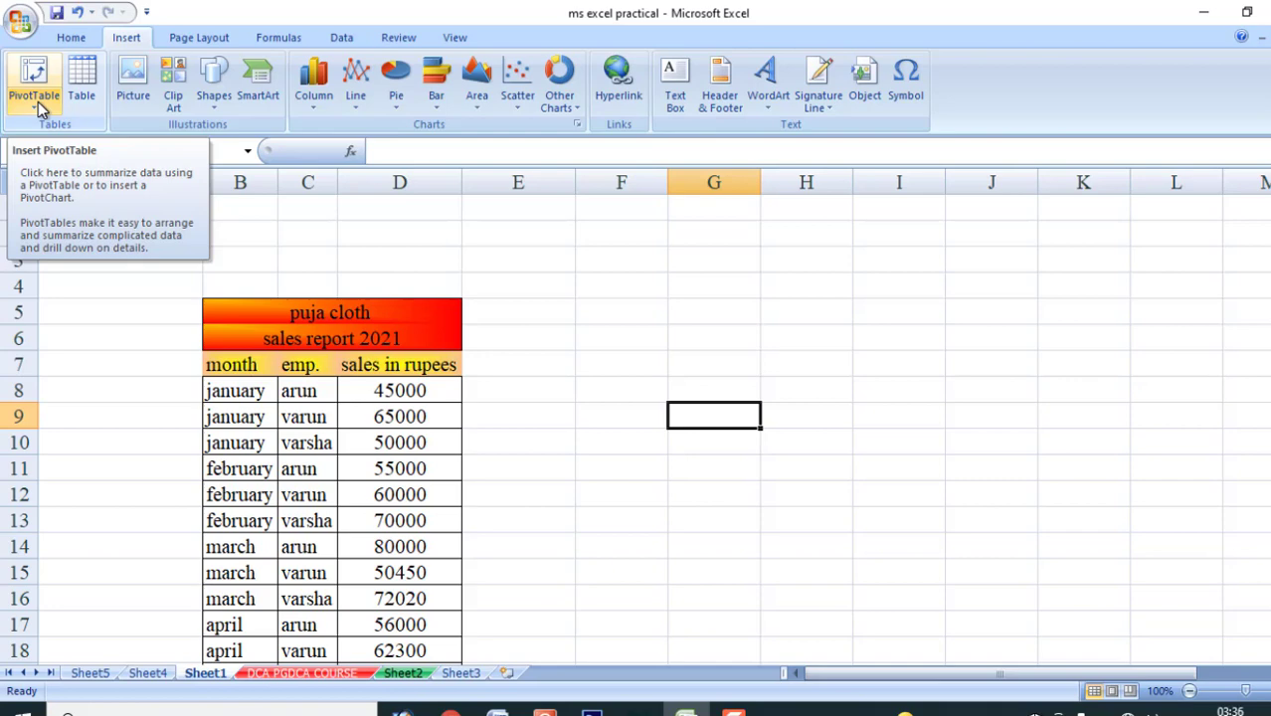
Scroll down and look over the month and emp. headings of the sales table
left_click(237, 443)
scroll(281, 328, "down", 1)
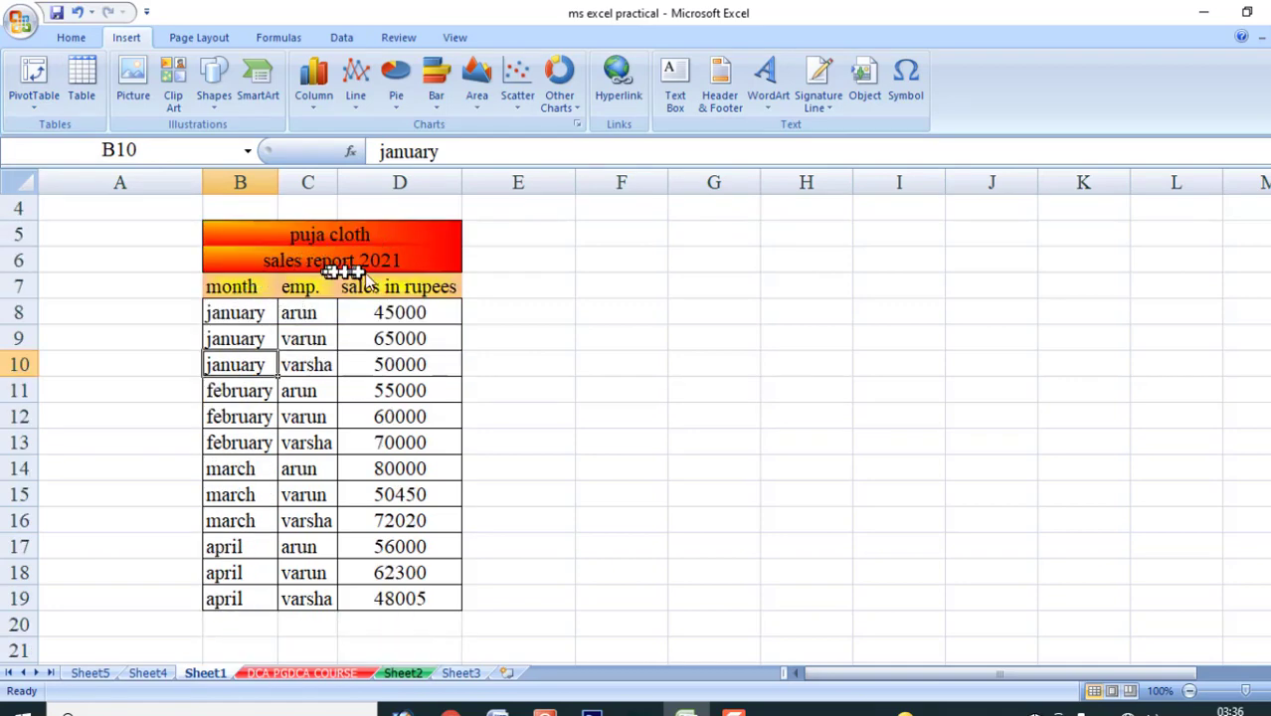
left_click(243, 290)
left_click(290, 289)
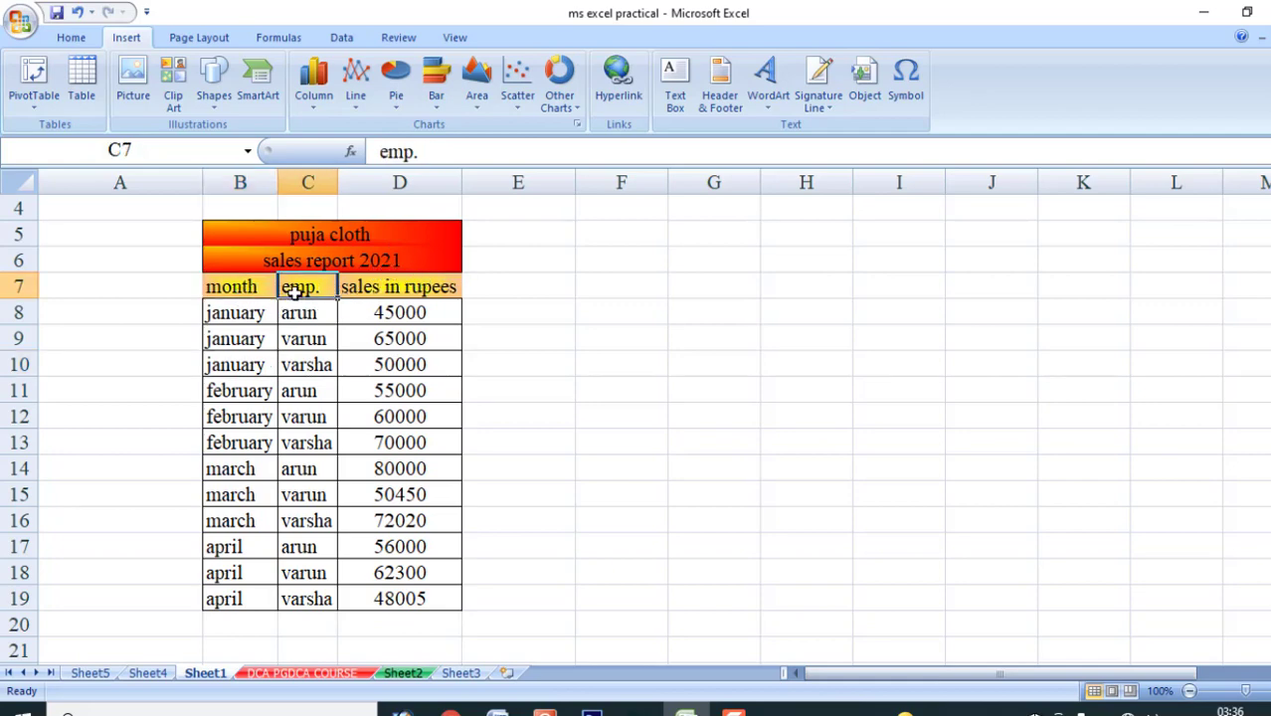
left_click(244, 334)
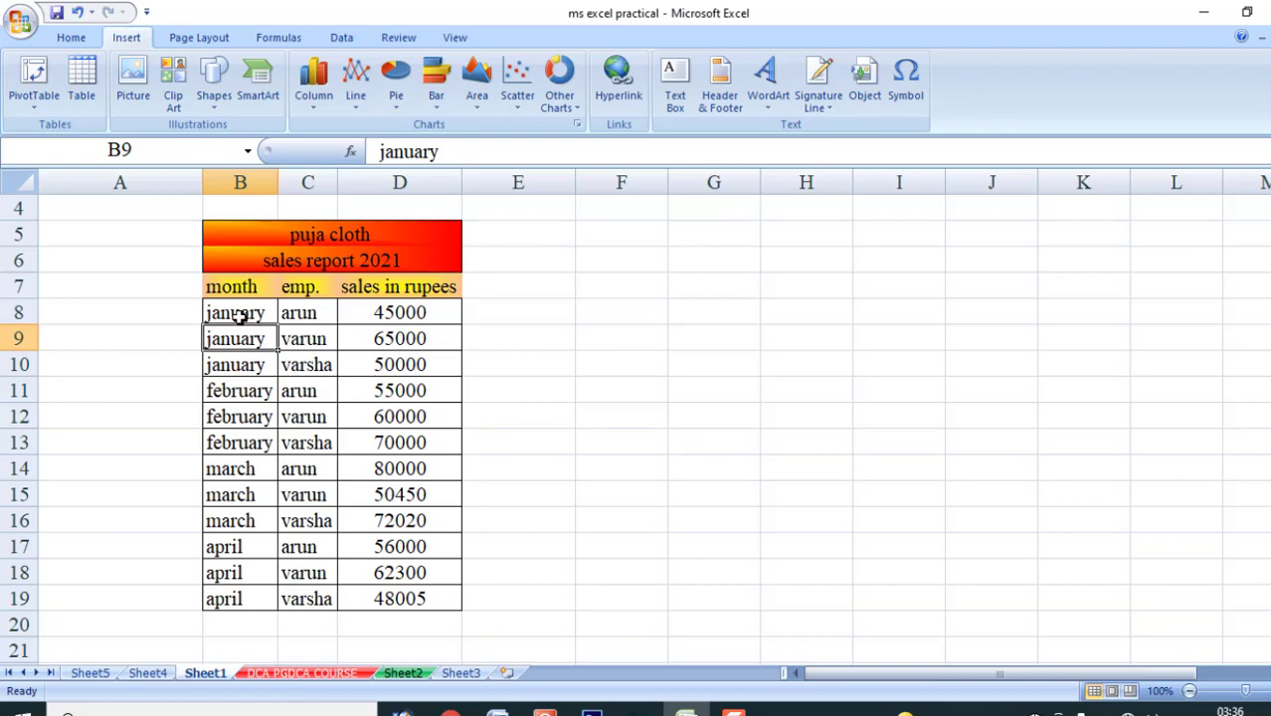
Select the January–April sales rows from B8 to D19
left_click(235, 317)
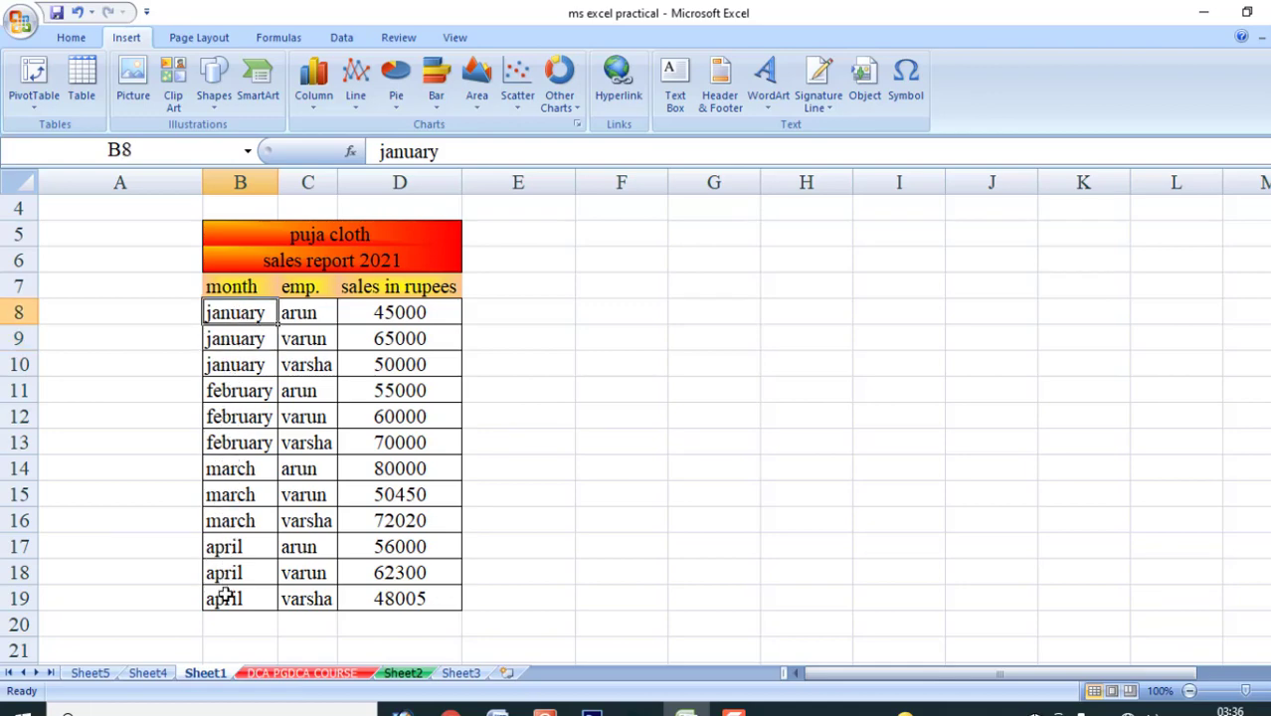
left_click(294, 316)
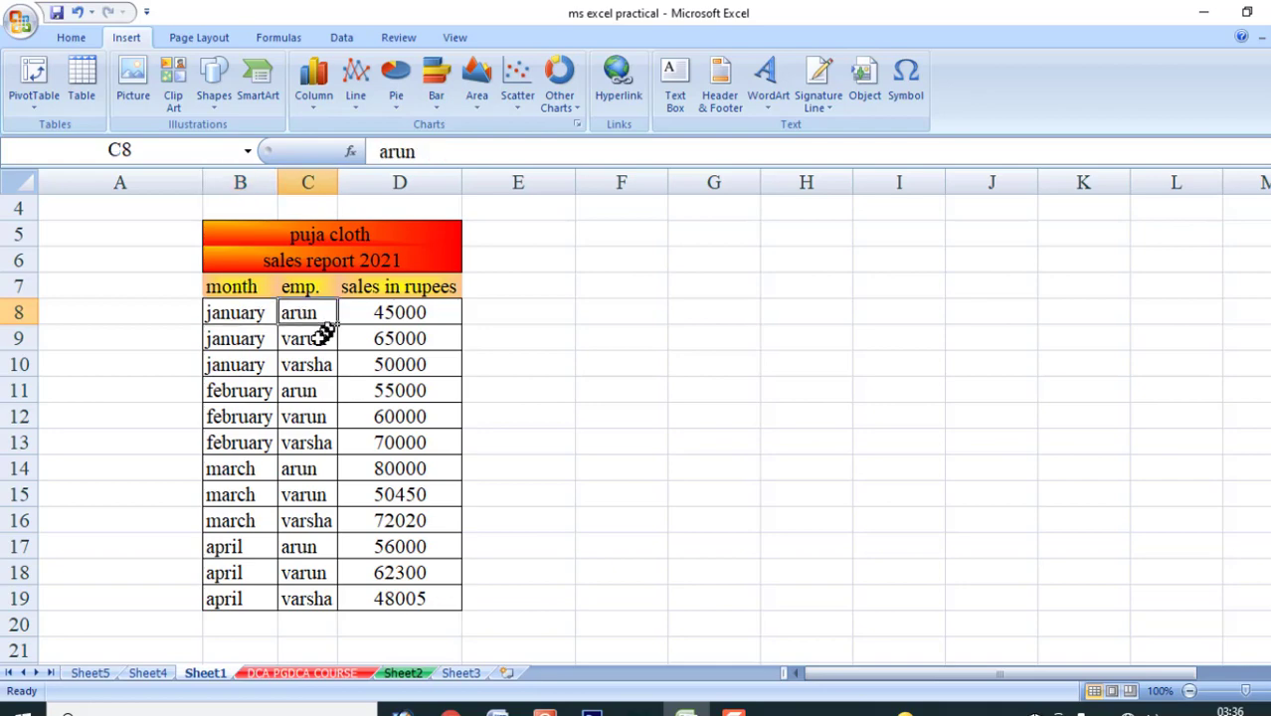
left_click(318, 341)
left_click(315, 366)
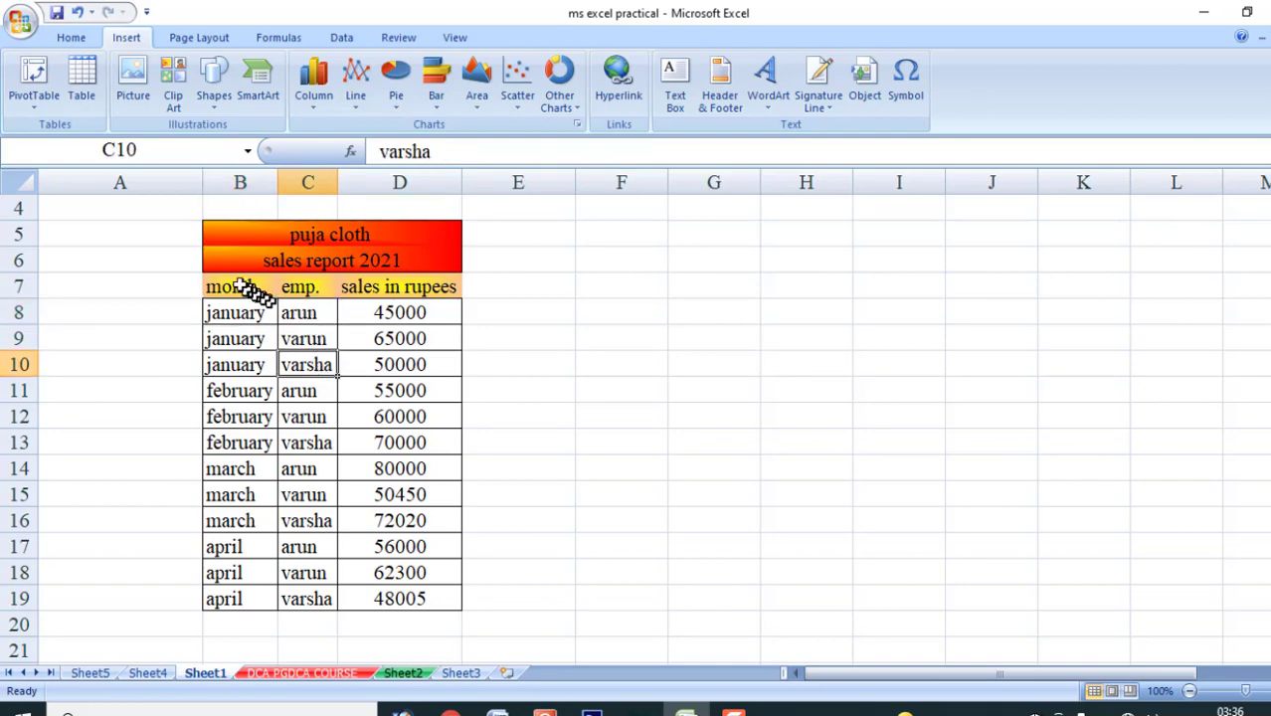
left_click_drag(212, 302, 393, 597)
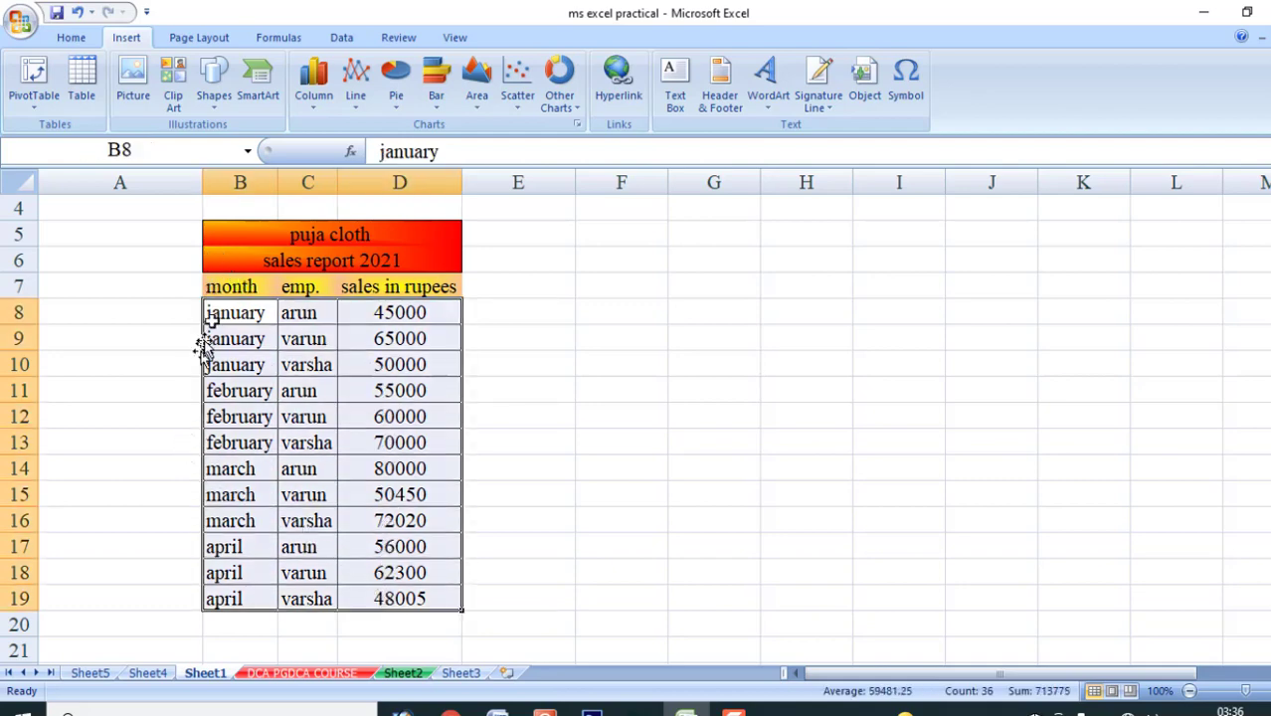
Insert a PivotTable of the B7:D19 sales data on a new worksheet, Sheet7
left_click(38, 107)
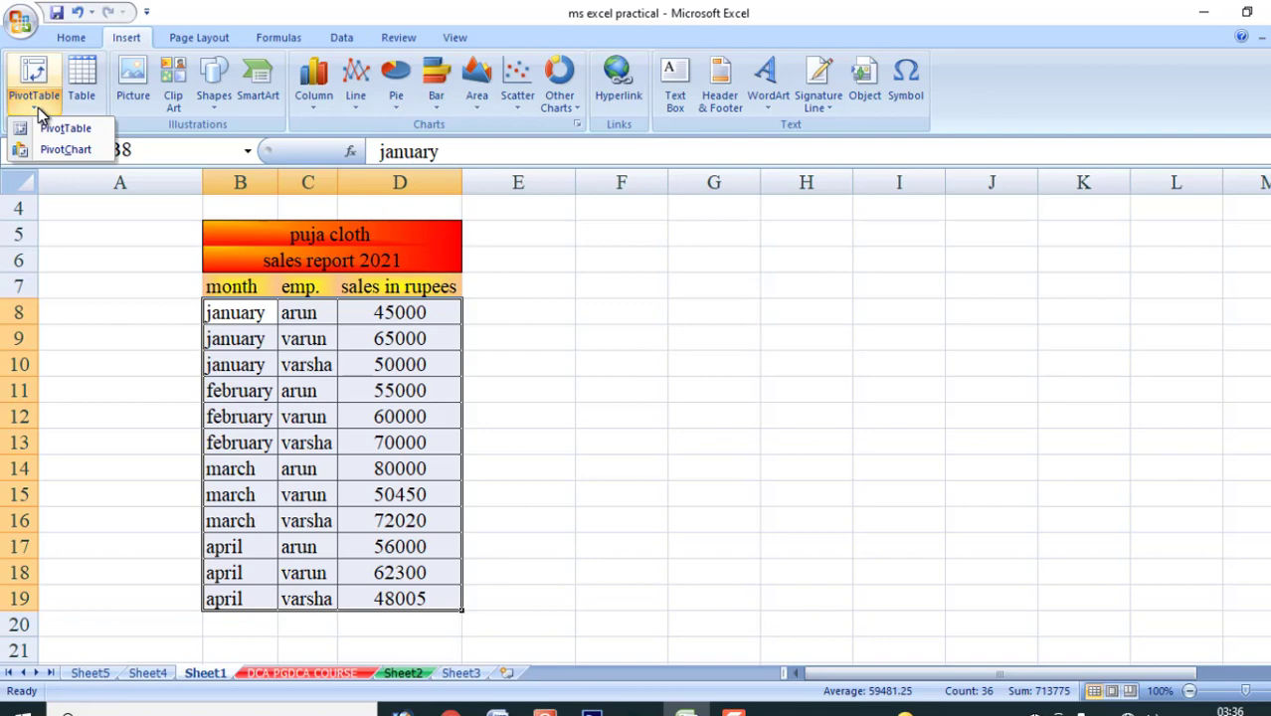
left_click(64, 129)
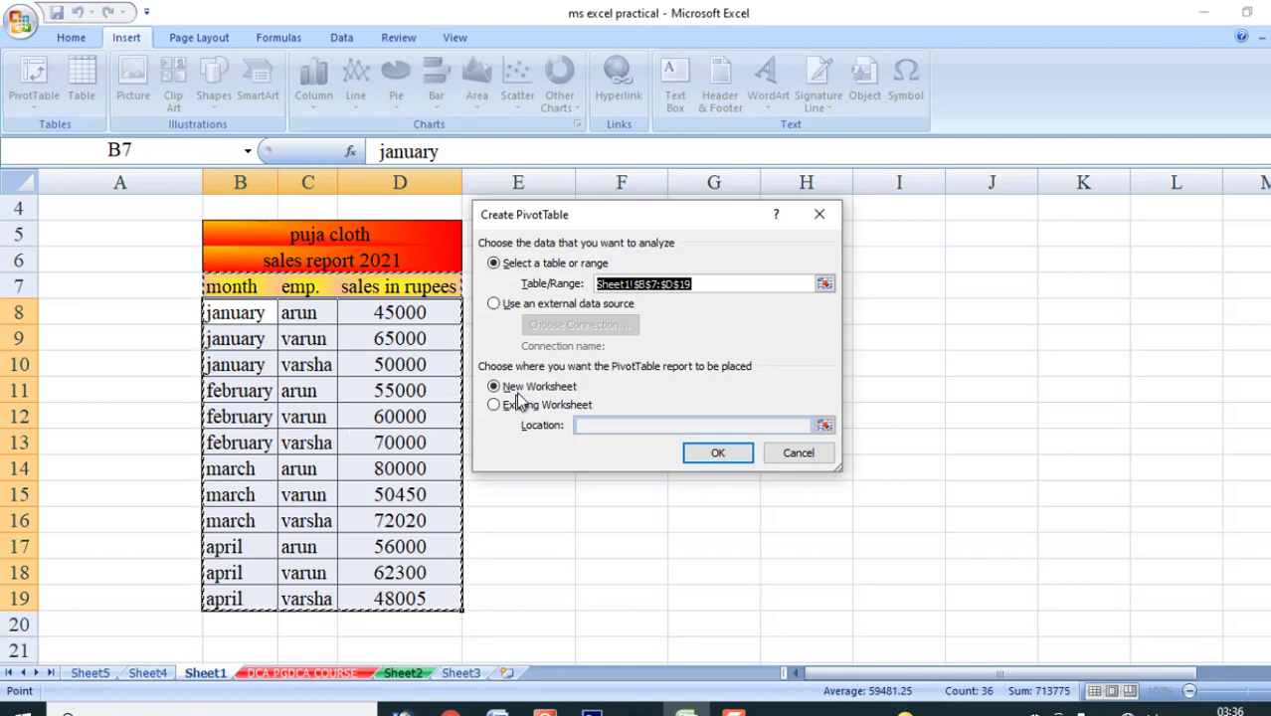
left_click(710, 456)
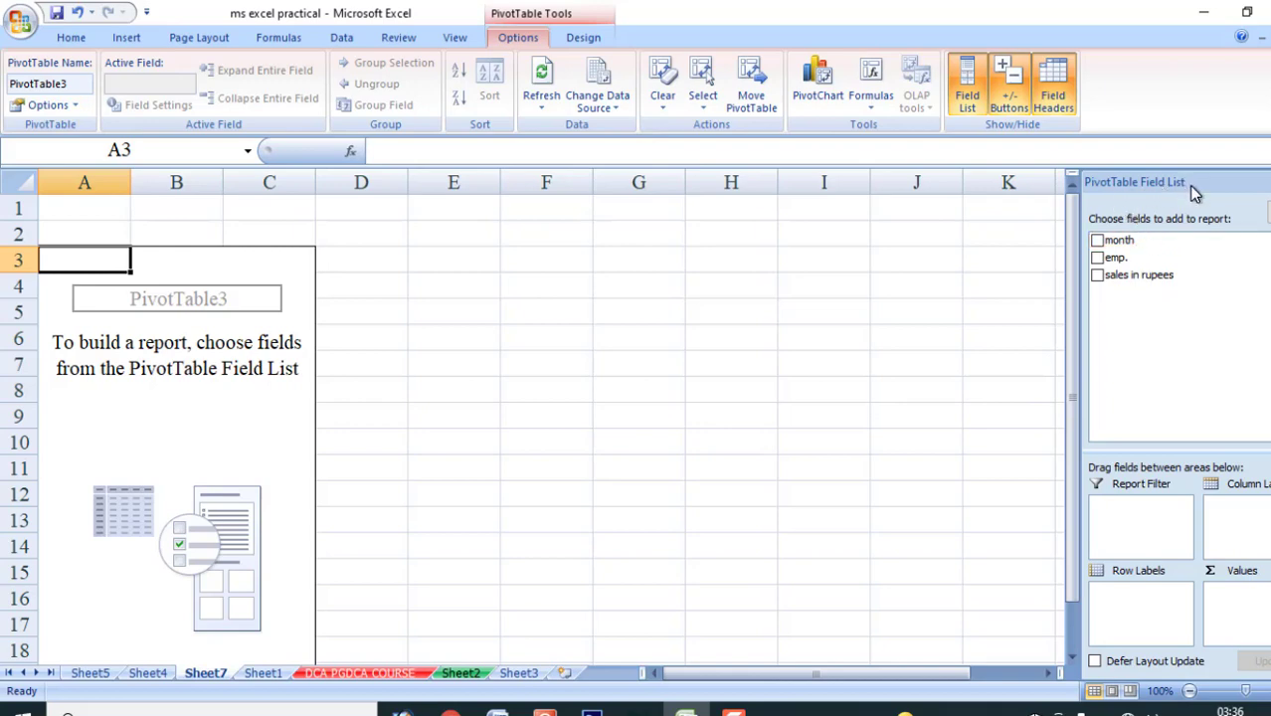
Add the month and sales in rupees fields to the pivot, totalling 713775
left_click(1099, 242)
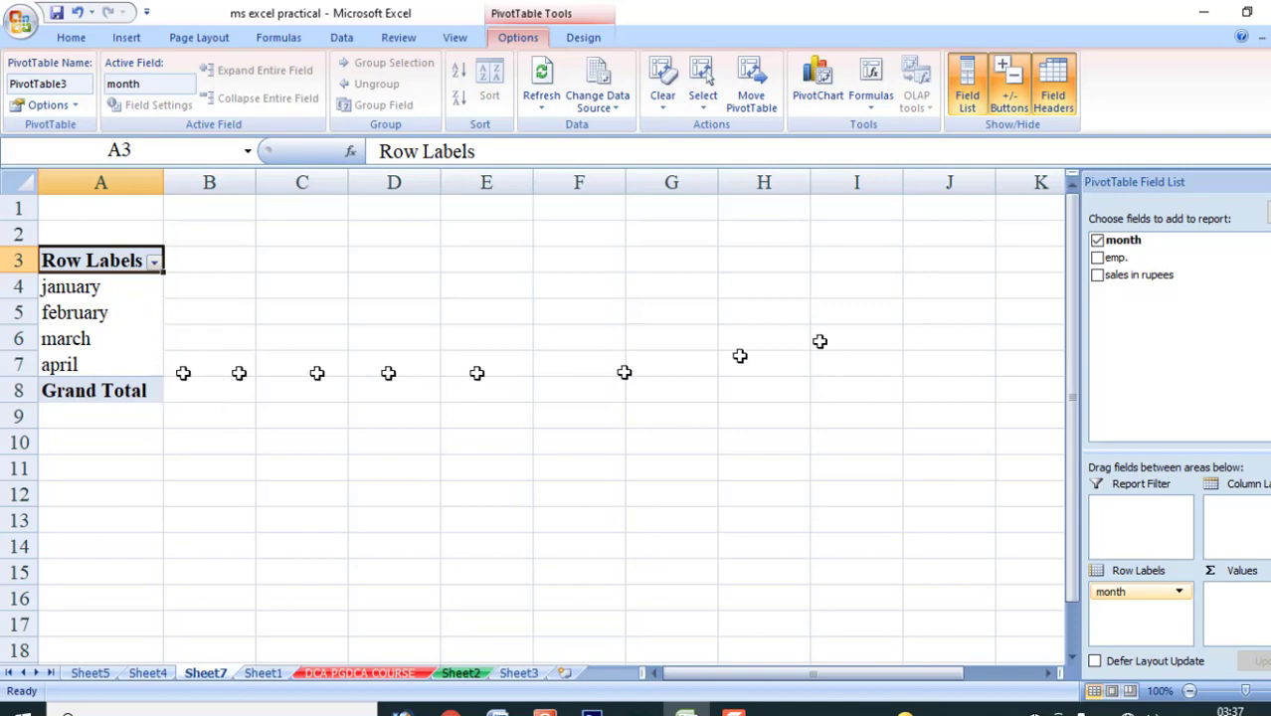
left_click(1098, 276)
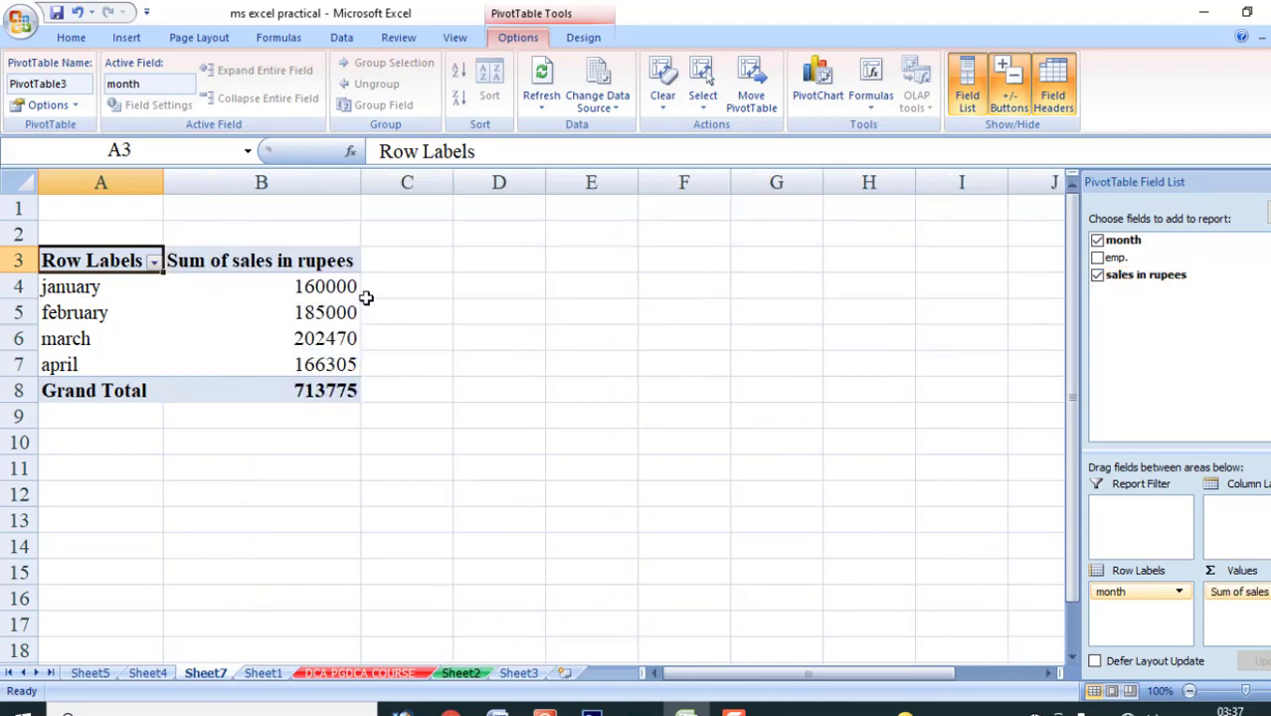
mouse_move(337, 398)
Move month to Column Labels and add emp. as rows, giving totals 236000, 240025 and 237750
left_click_drag(1121, 597, 1243, 510)
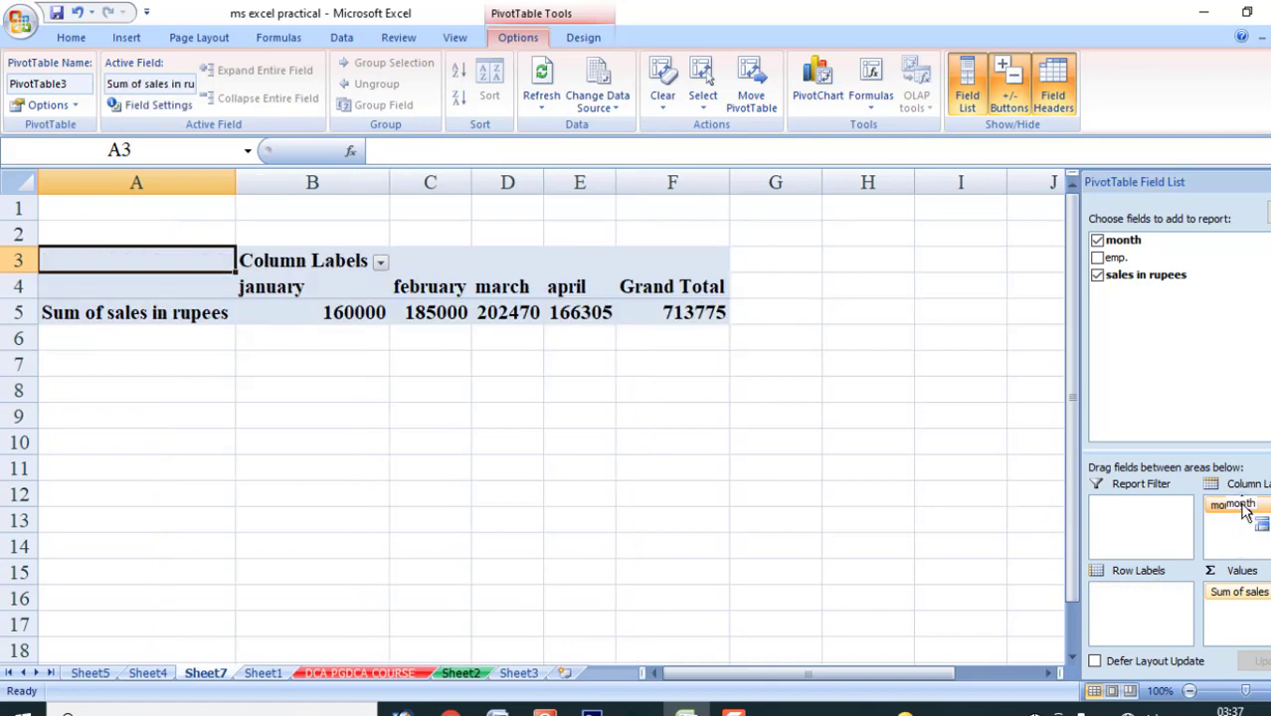
left_click_drag(1243, 509, 324, 331)
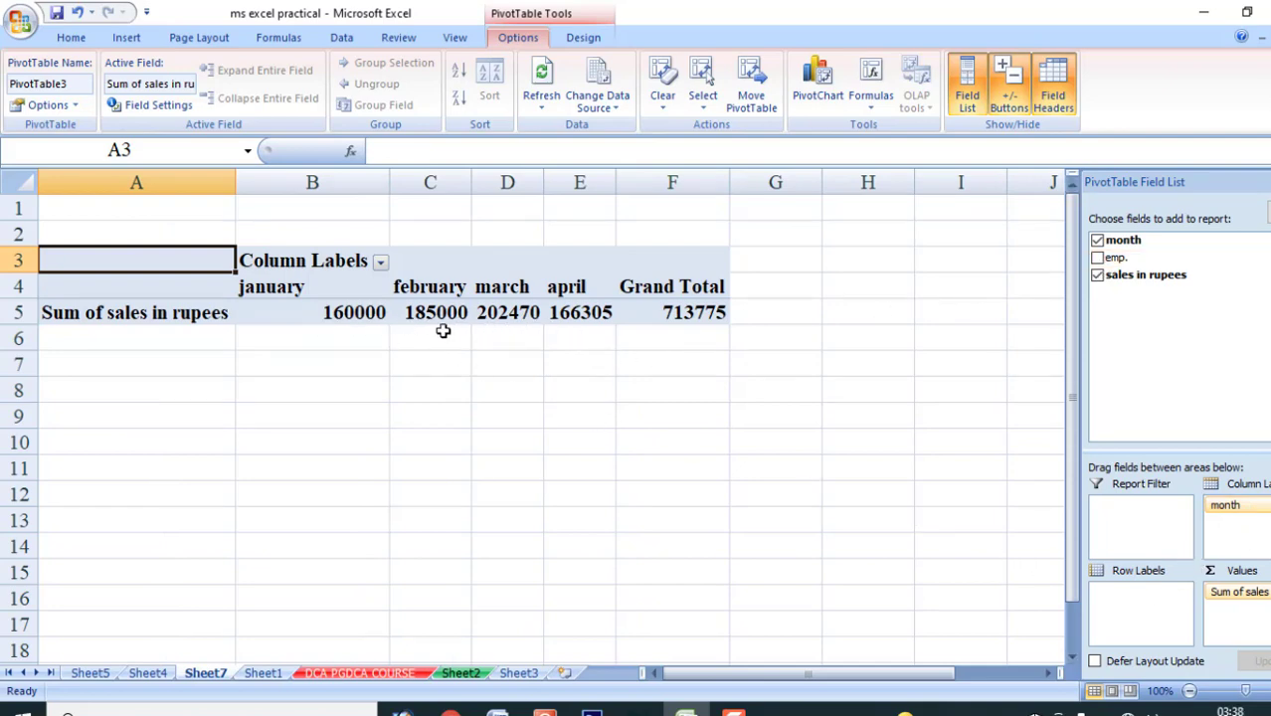
left_click(1097, 259)
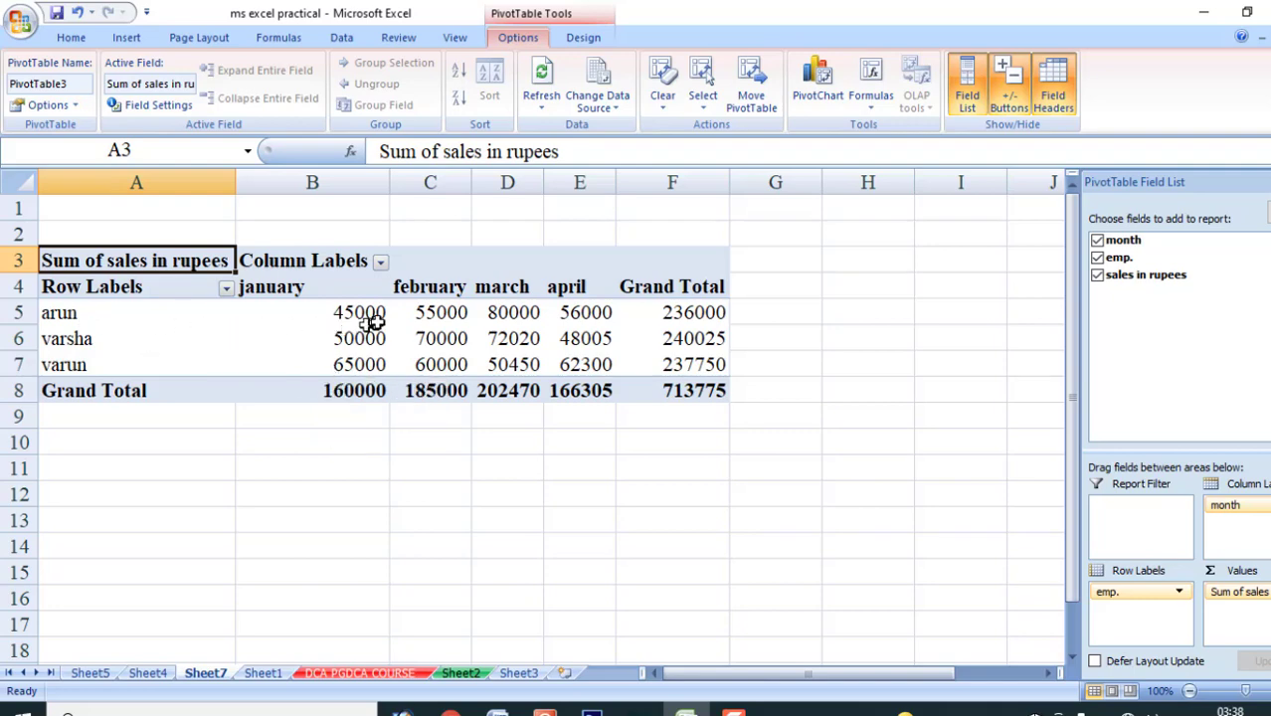
mouse_move(350, 325)
mouse_move(453, 320)
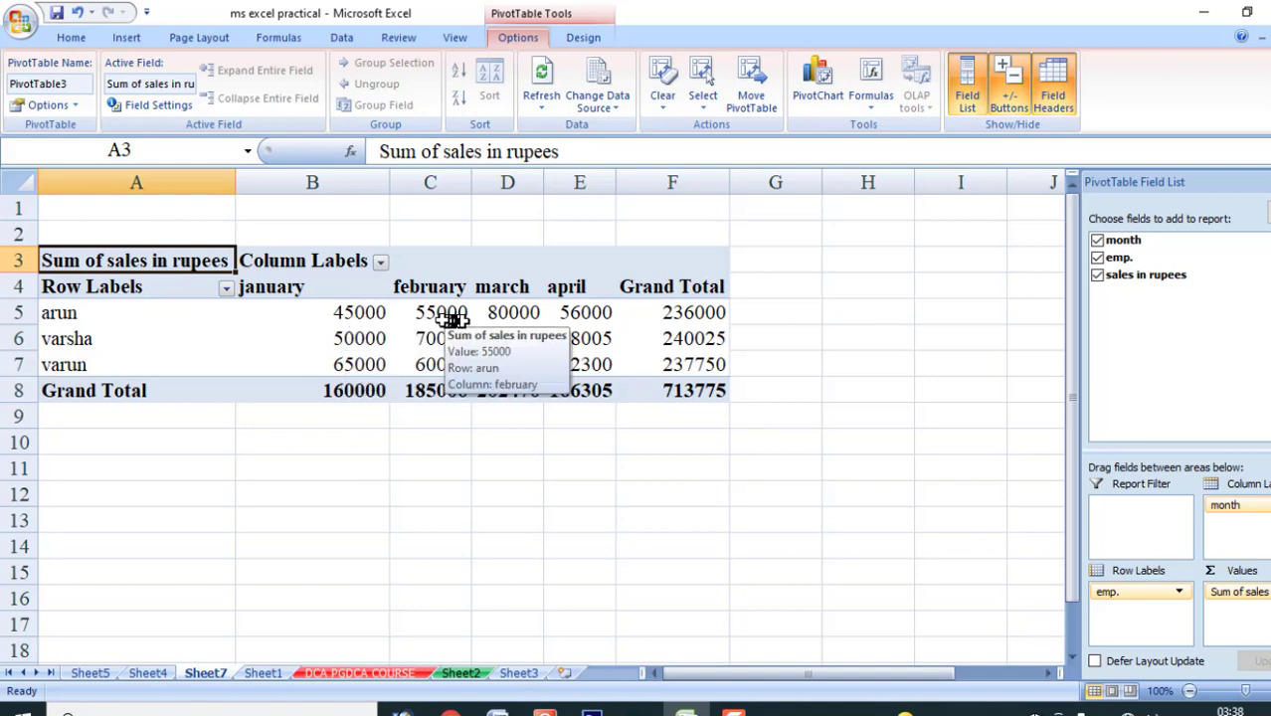
mouse_move(508, 319)
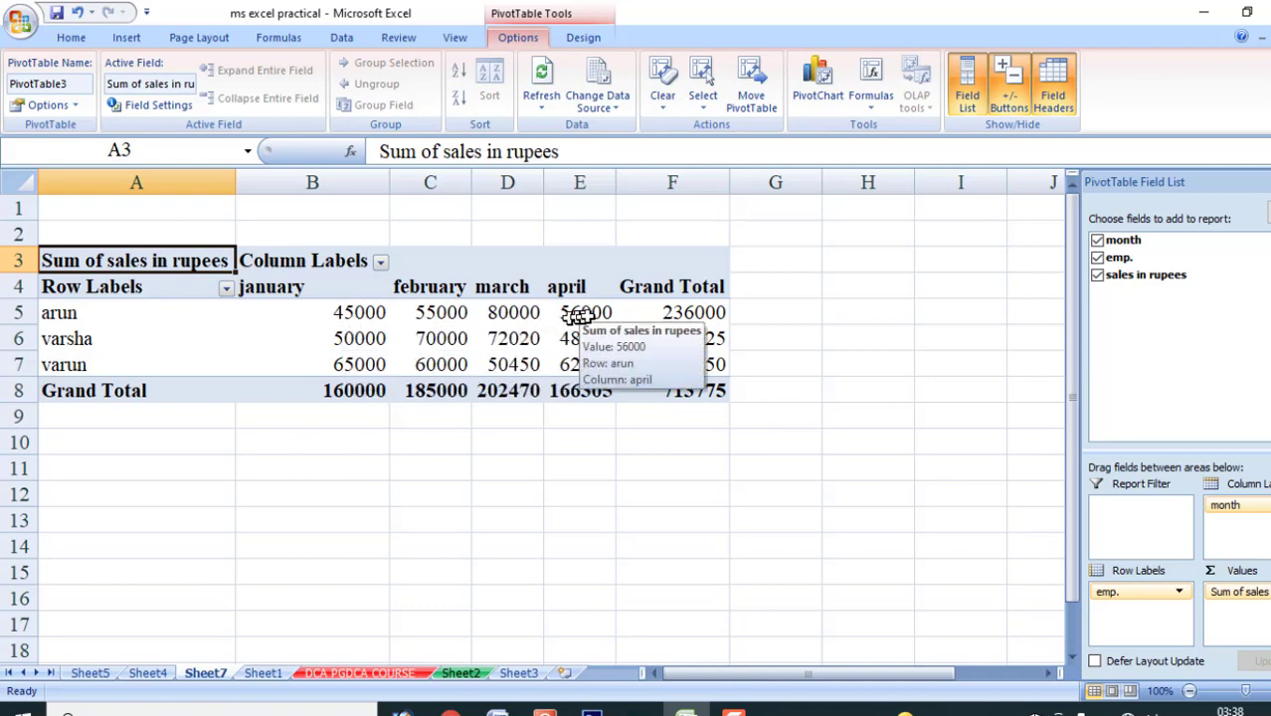
mouse_move(676, 314)
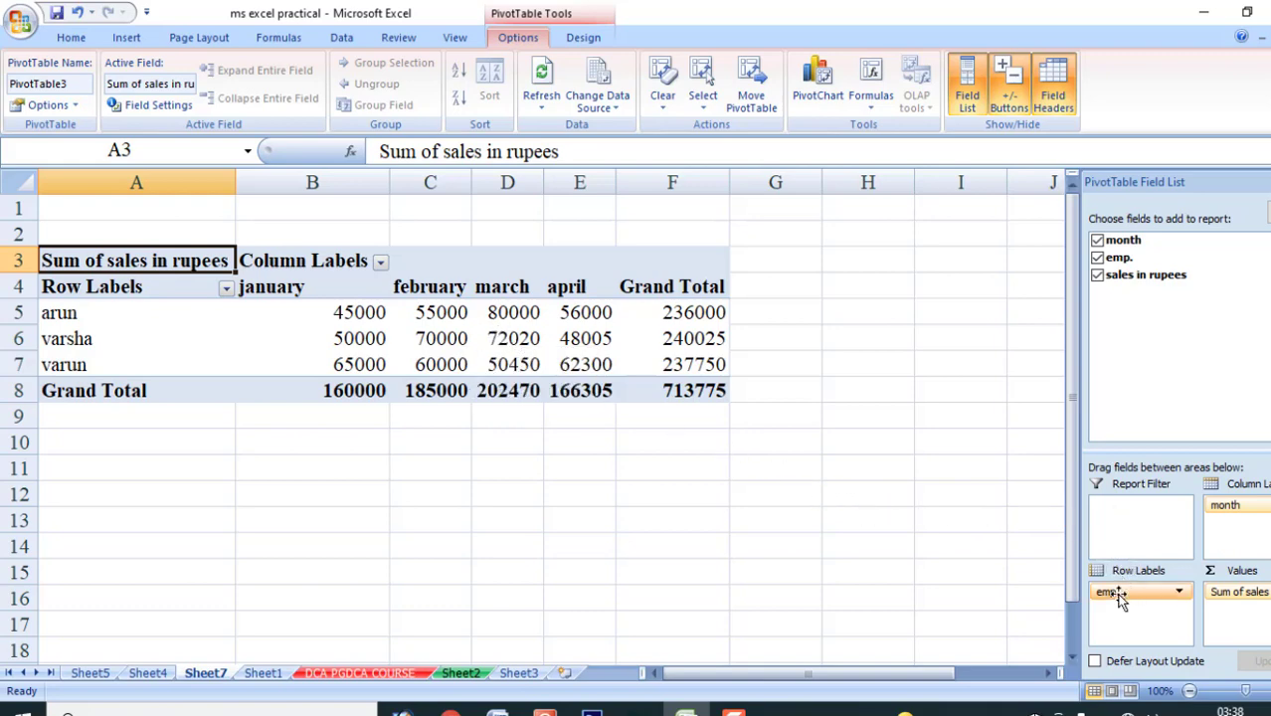
Make emp. a report filter and filter the months to January only, totalling 160000
left_click_drag(1116, 594, 1125, 515)
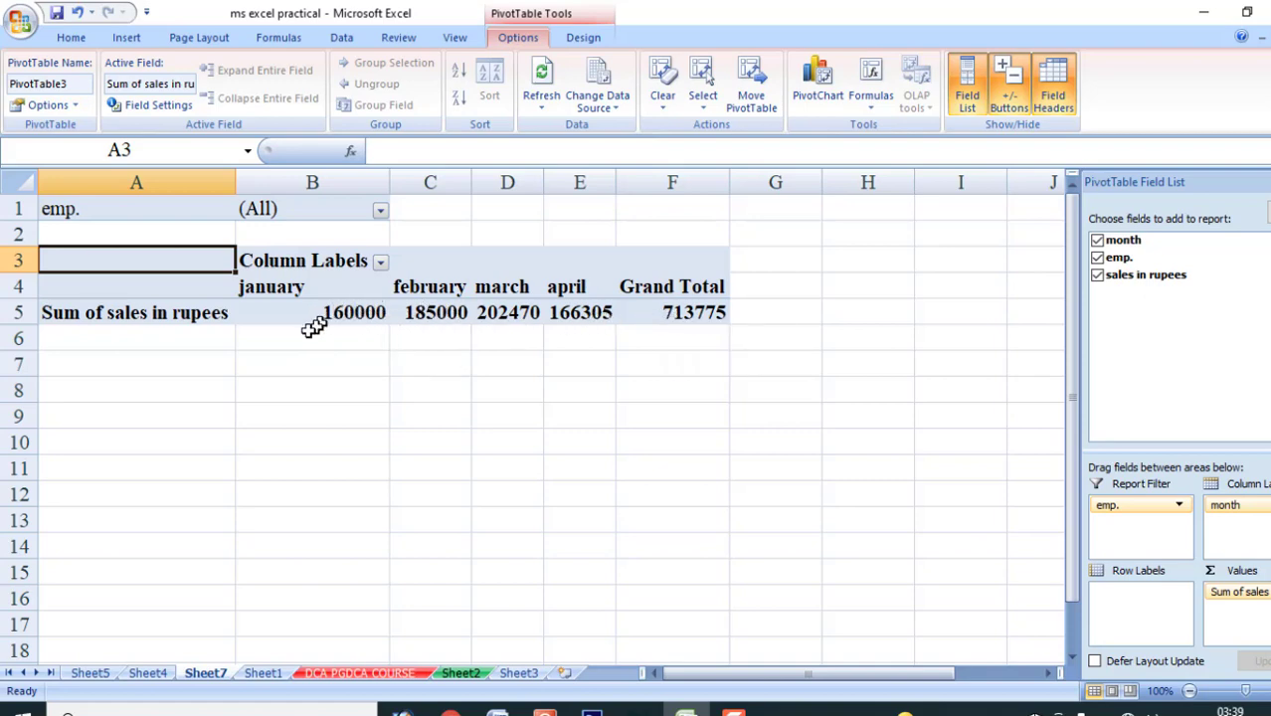
left_click(380, 262)
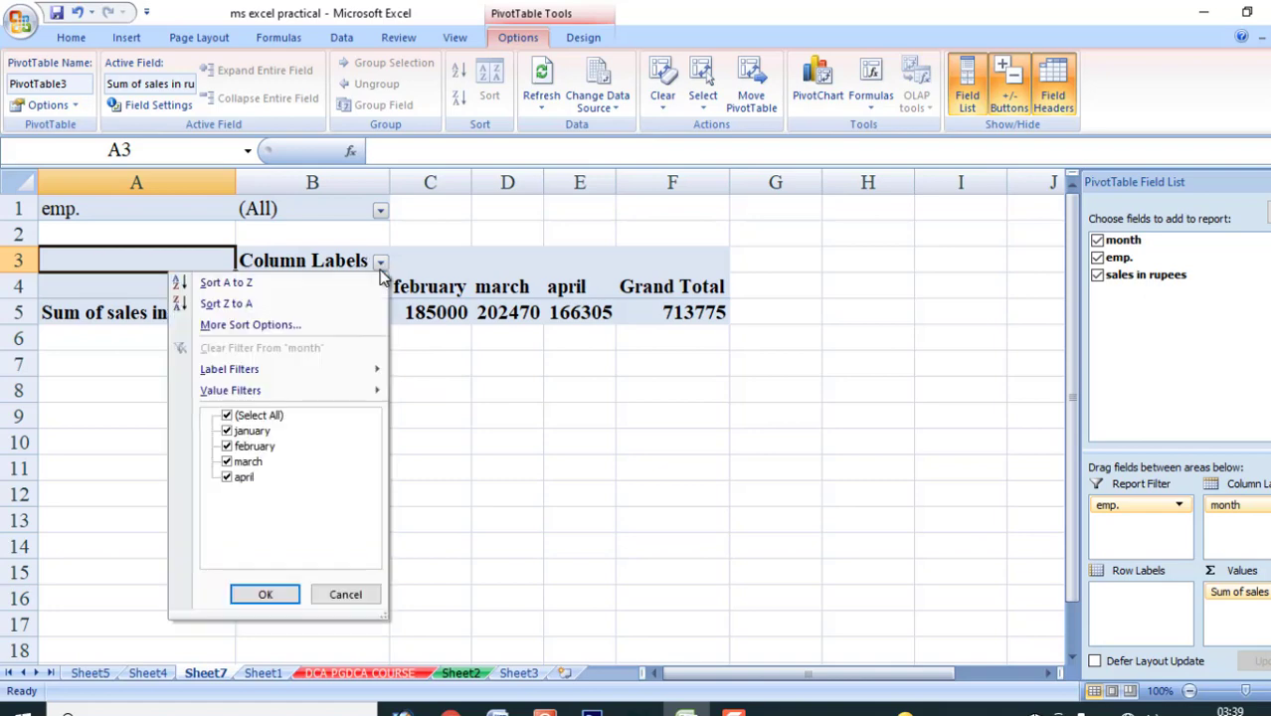
left_click(239, 420)
left_click(228, 417)
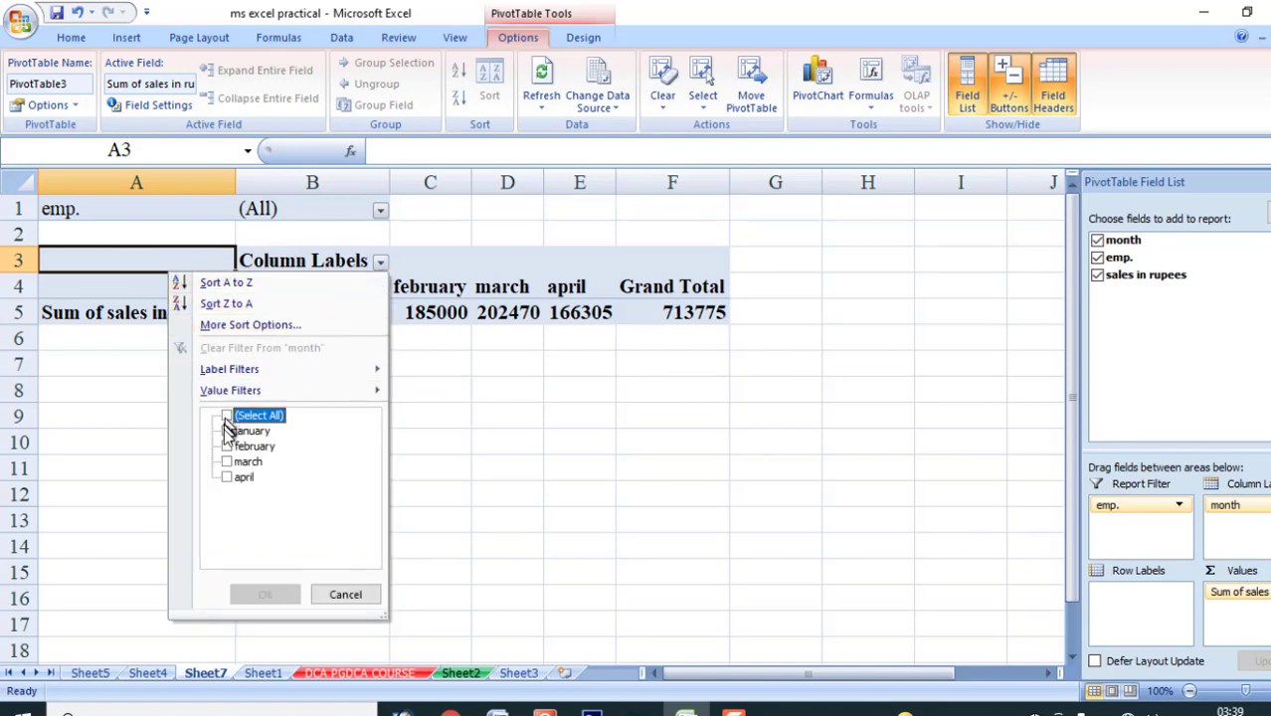
left_click(227, 431)
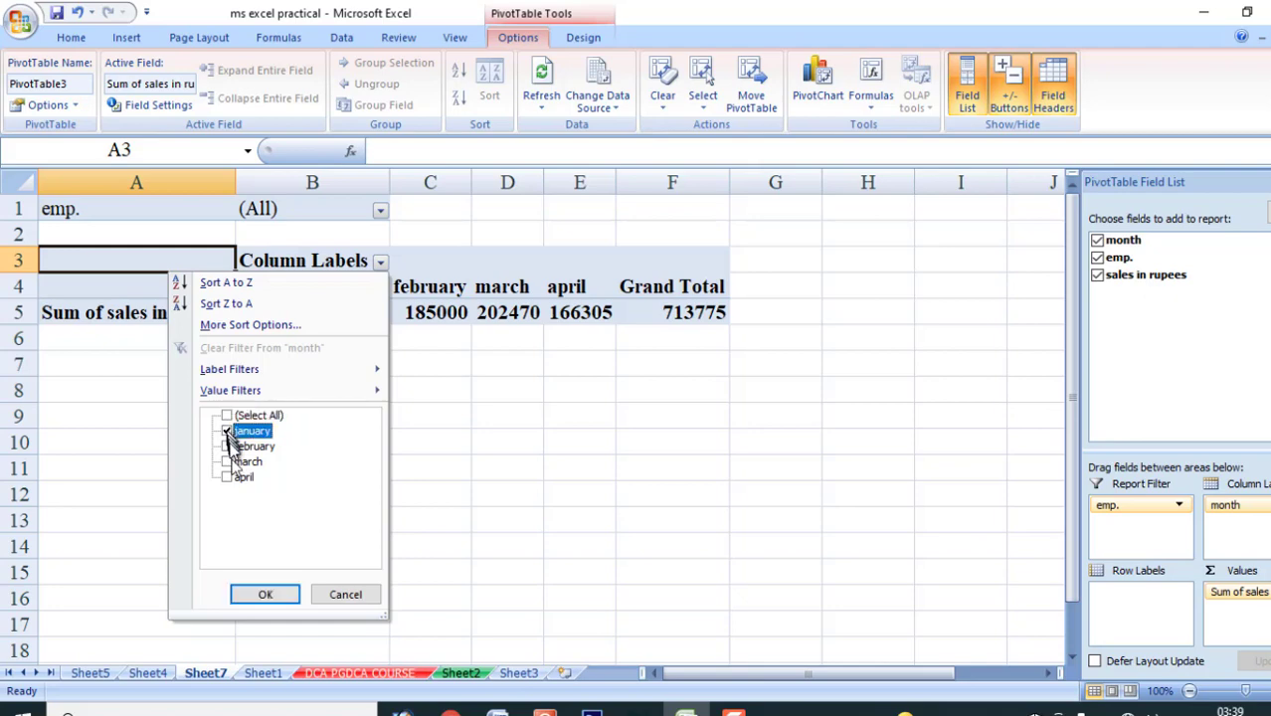
left_click(264, 595)
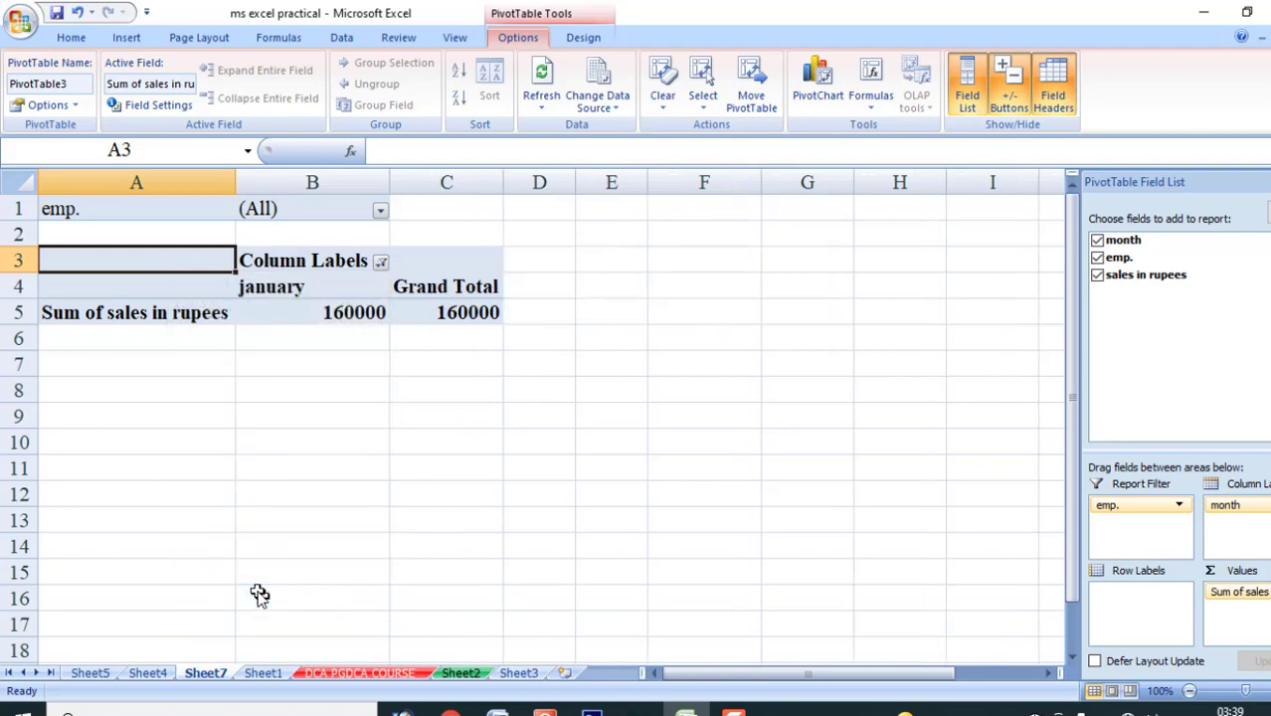
mouse_move(335, 322)
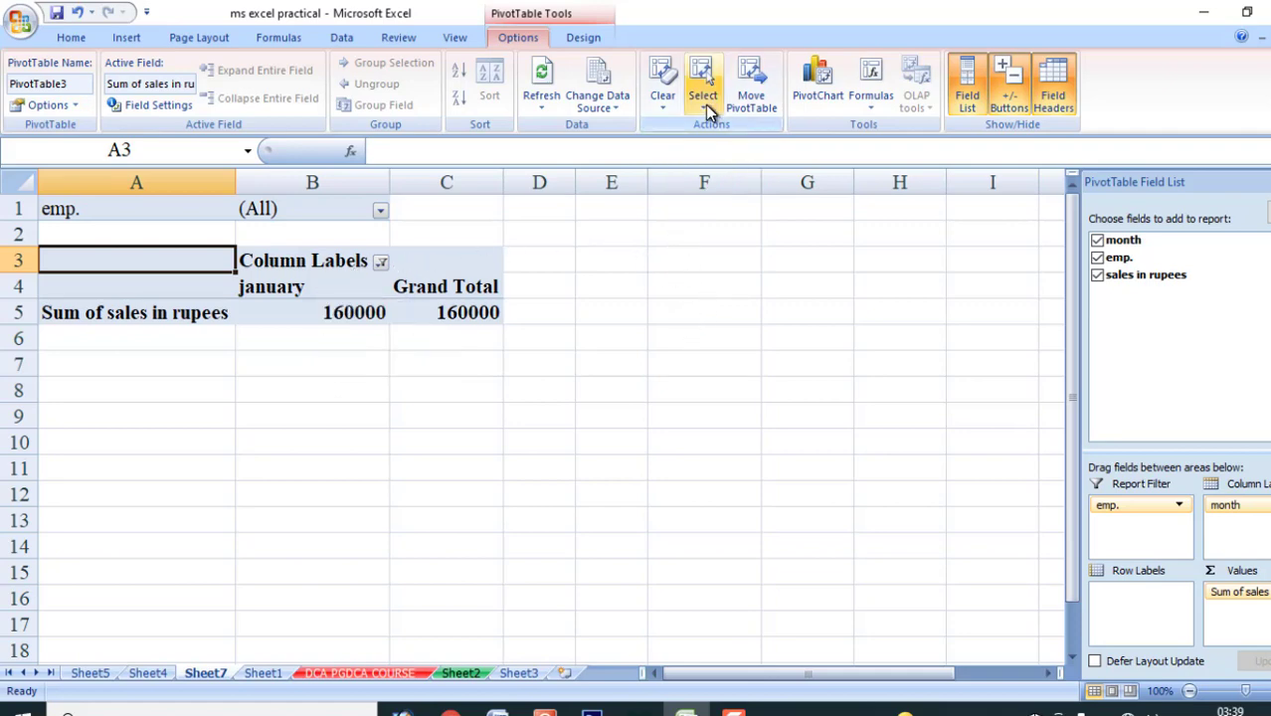
Select the entire PivotTable on Sheet7 and delete it
left_click(706, 106)
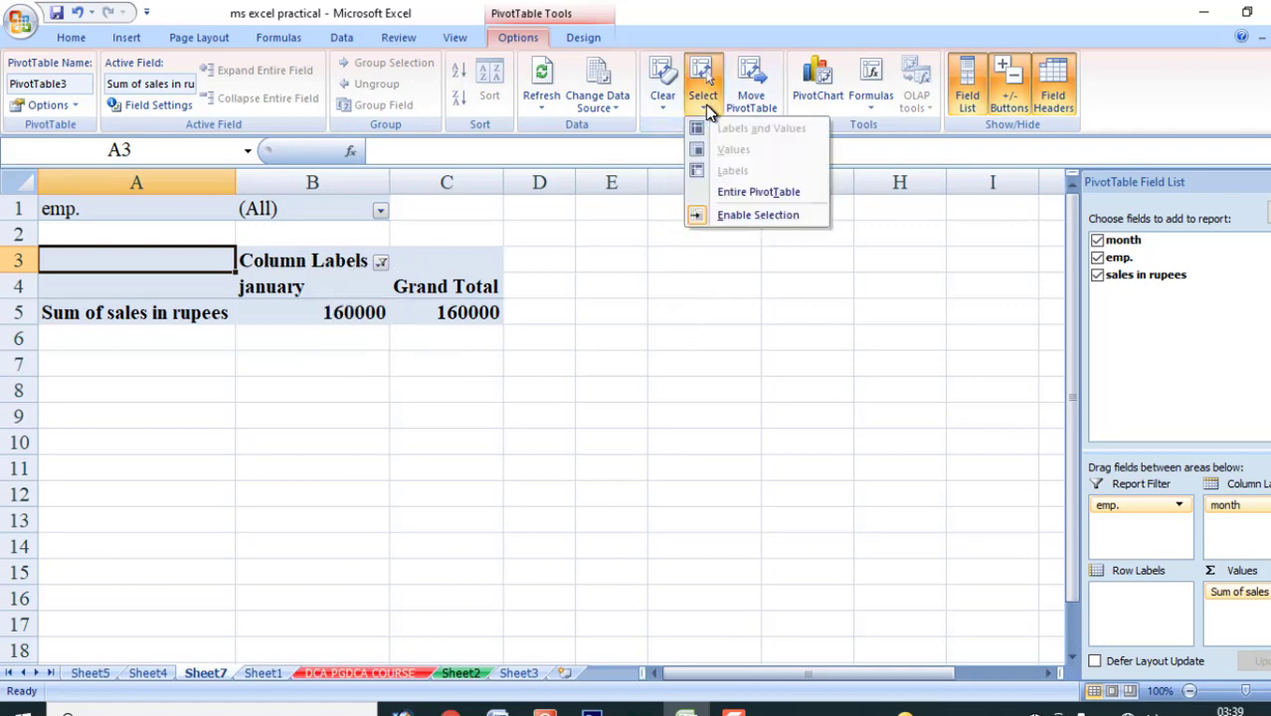
left_click(733, 195)
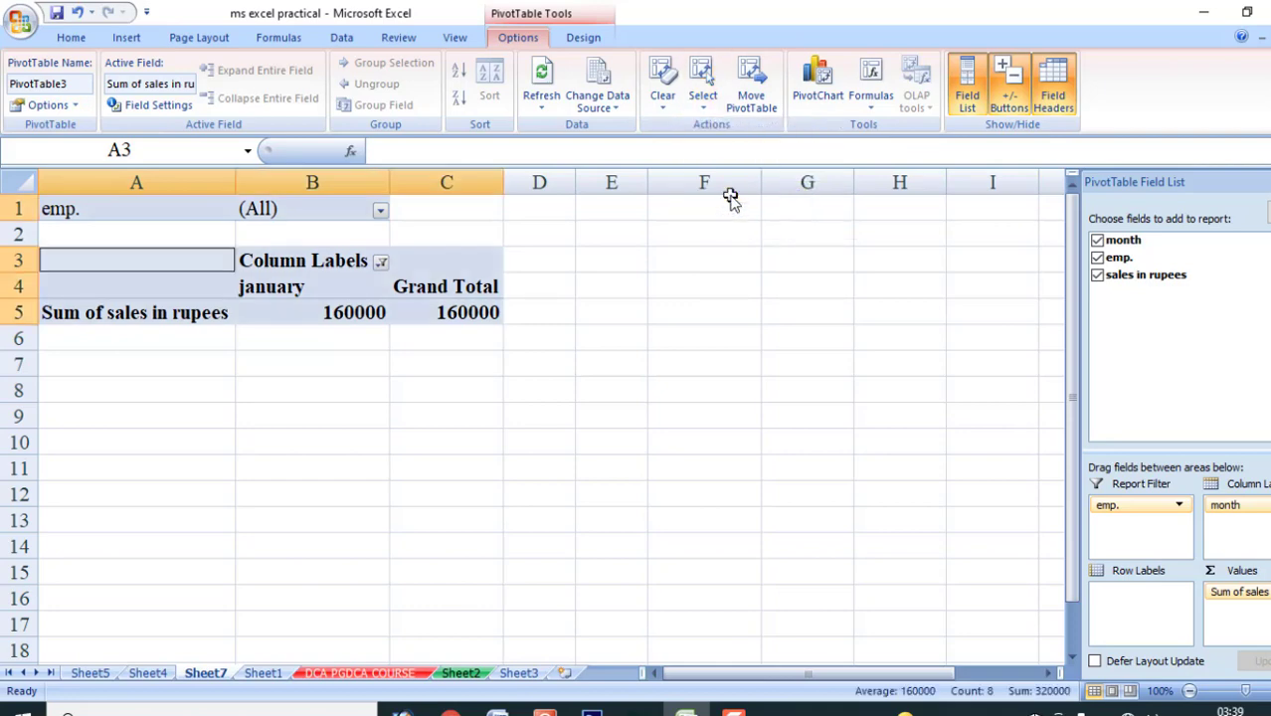
key("Delete")
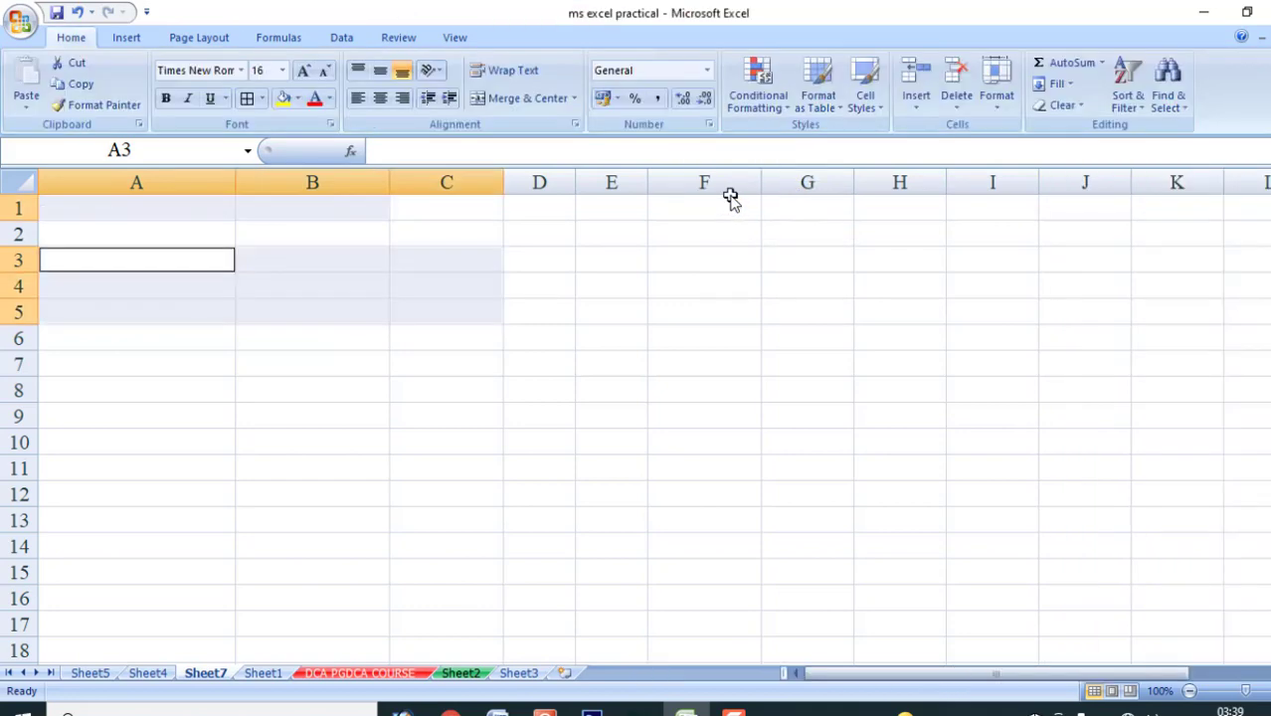
Return to Sheet1 and select cell E8 beside the sales report
left_click(262, 672)
left_click(521, 319)
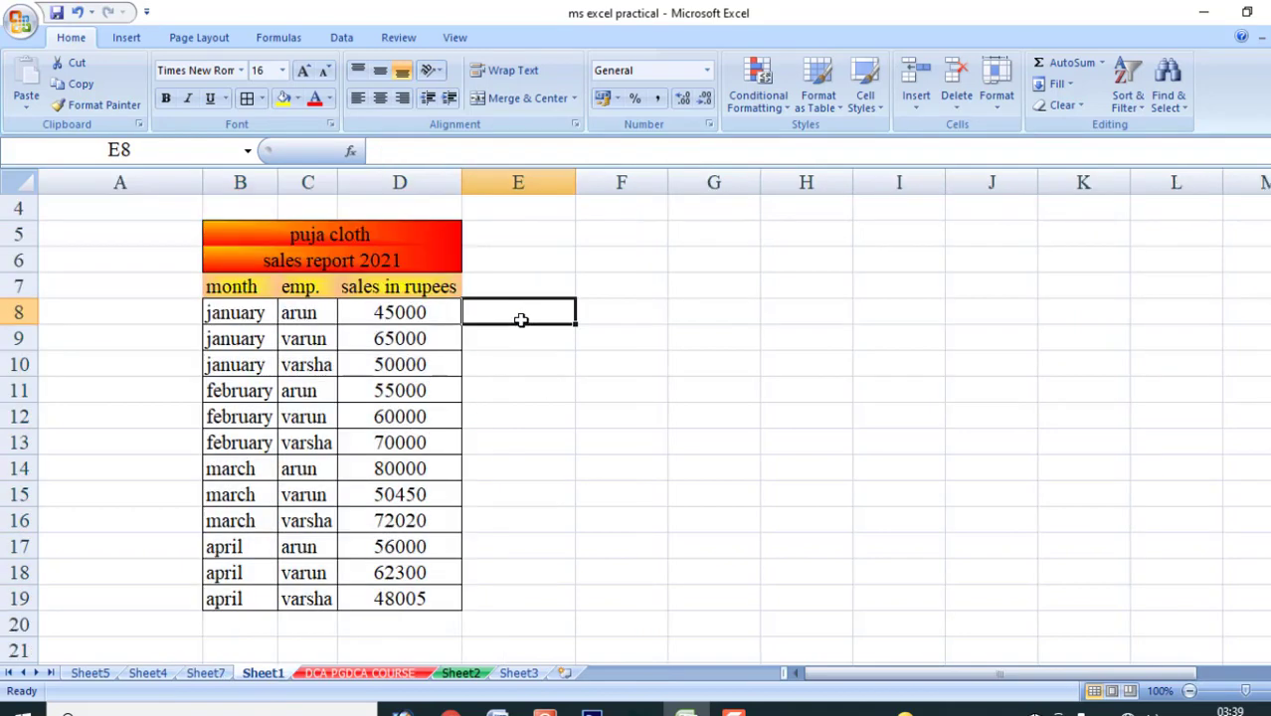
left_click(126, 38)
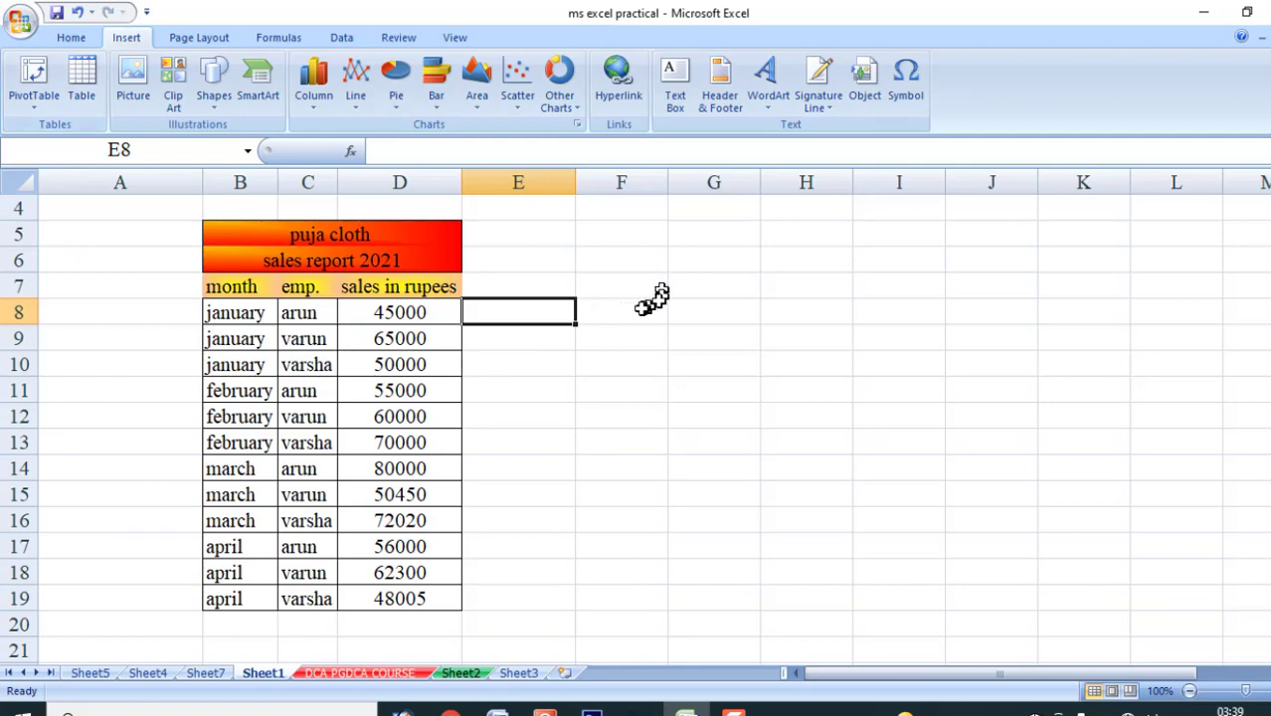
Convert the empty block F8:K19 into a table with headers Column1 to Column6
mouse_move(647, 309)
left_mouse_down()
mouse_move(983, 590)
mouse_move(1120, 602)
left_mouse_up()
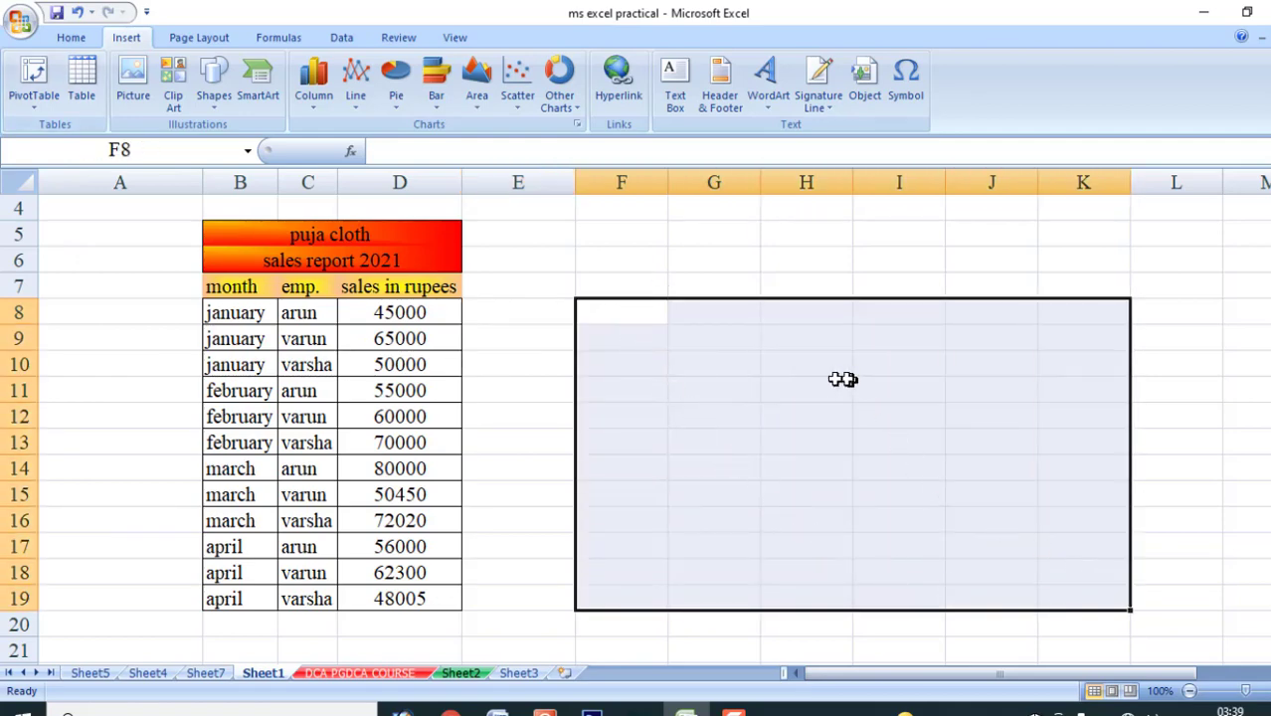
left_click(82, 84)
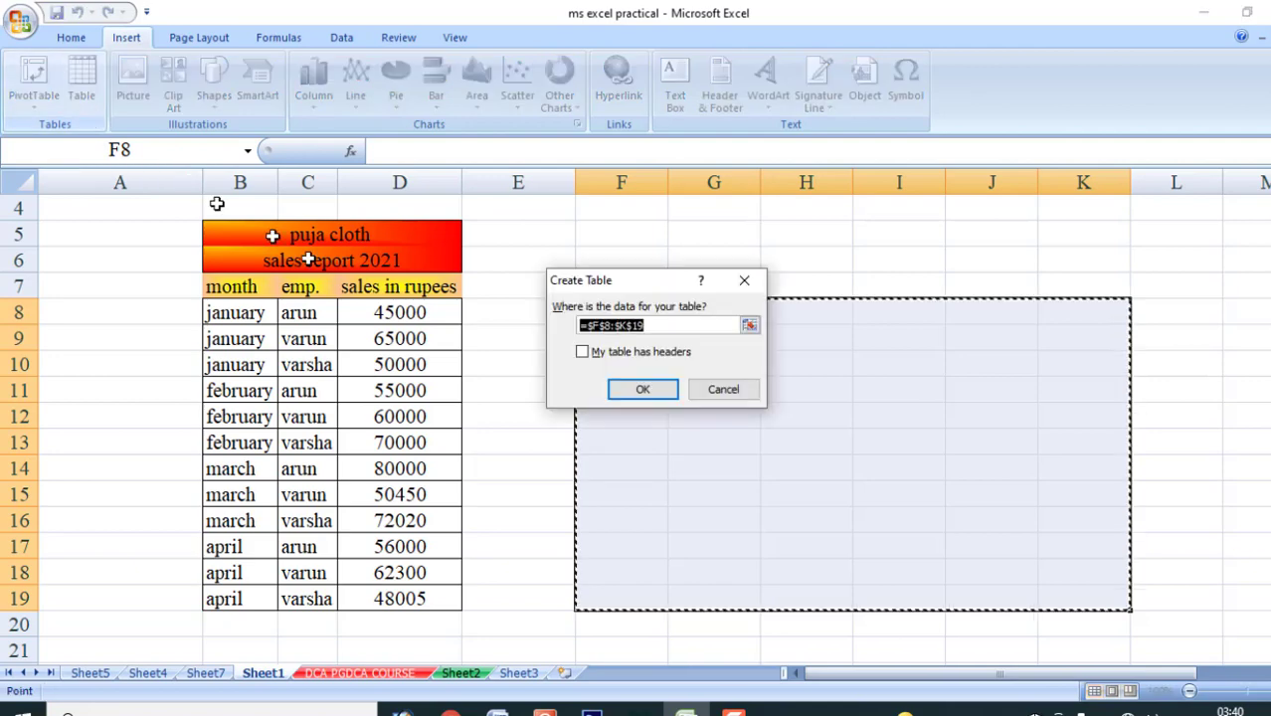
left_click(633, 392)
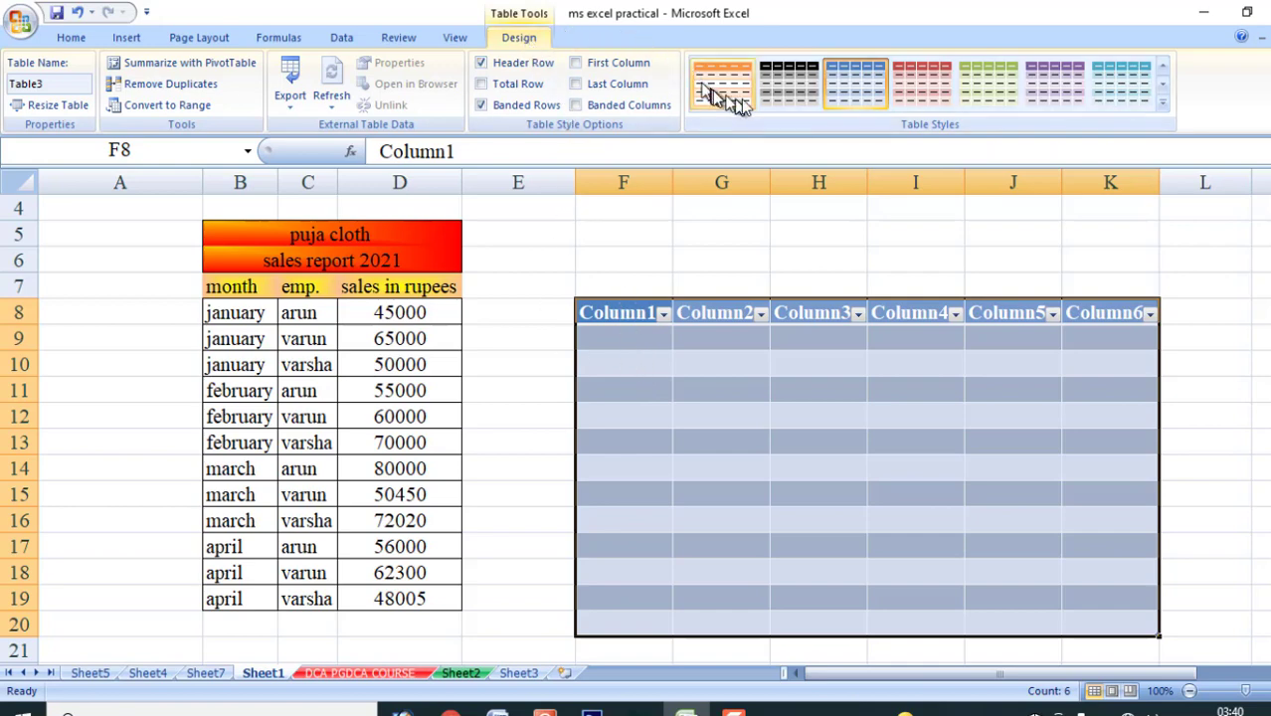
Apply the red Table Style Medium 10 and name the first headers s.no., stu.name, f.name
left_click(924, 92)
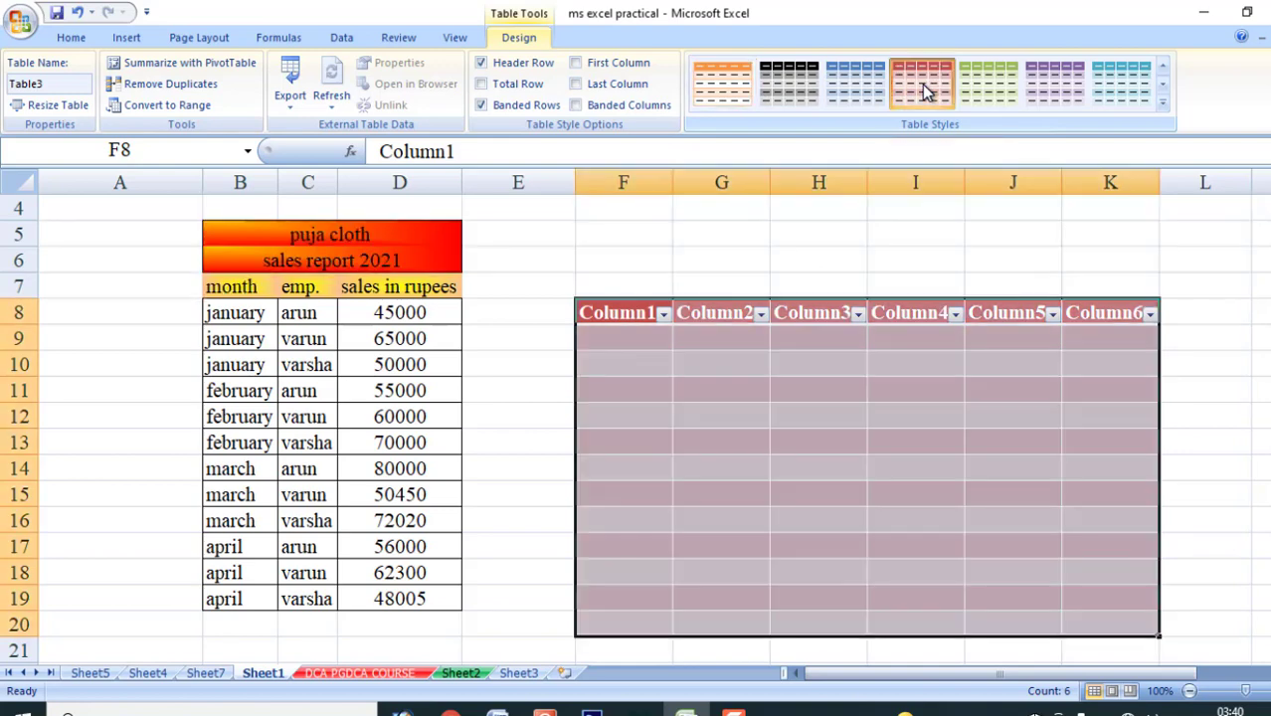
left_click(611, 312)
type("s.")
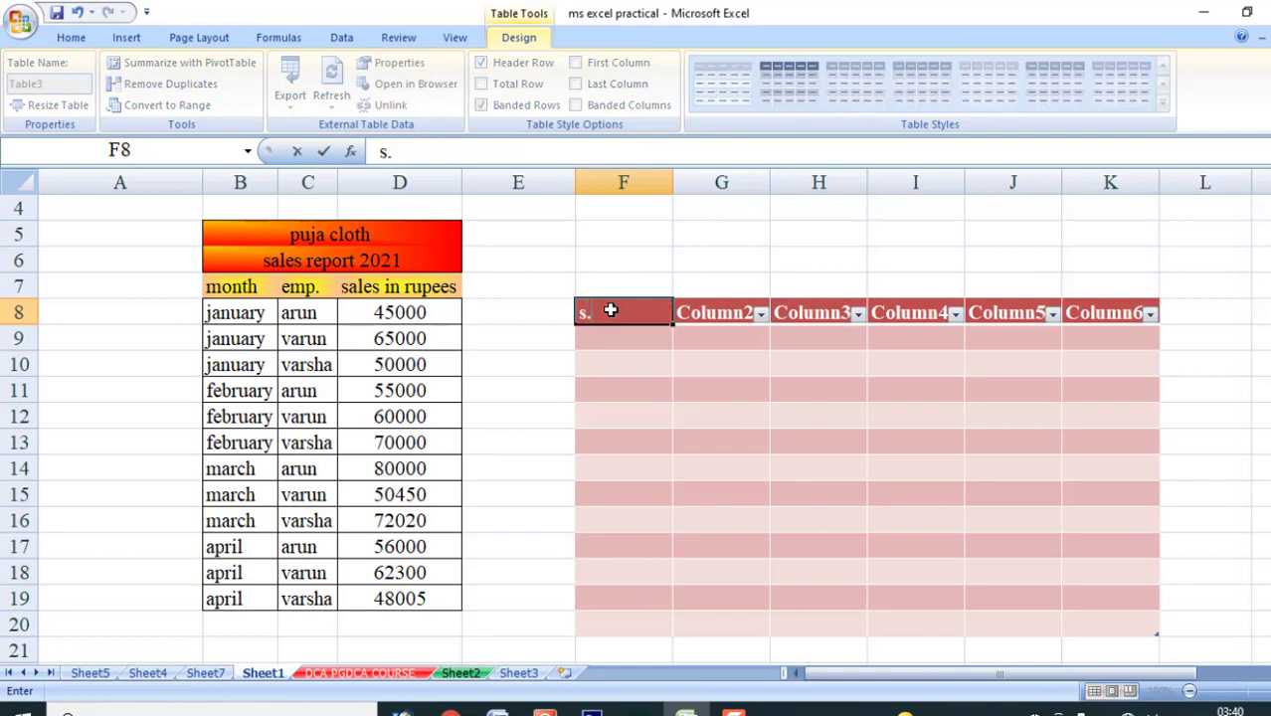
type("n")
key("Tab")
type("stu")
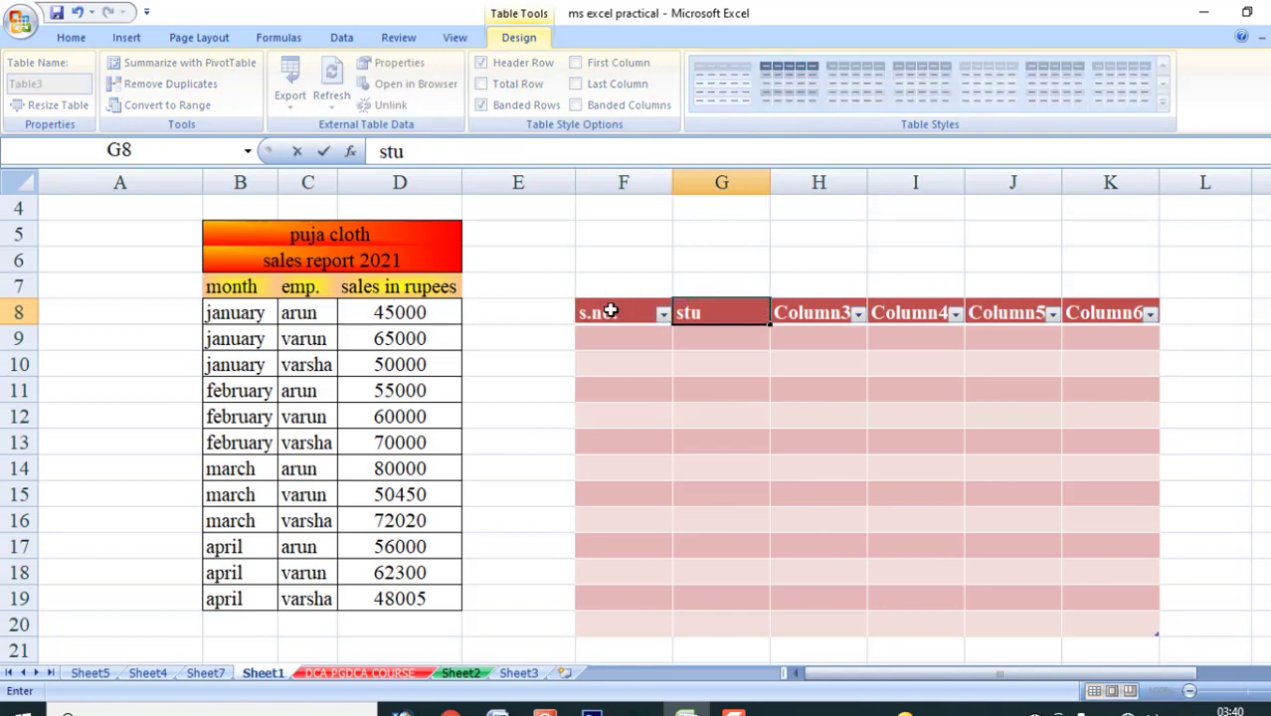
type(".name")
key("Tab")
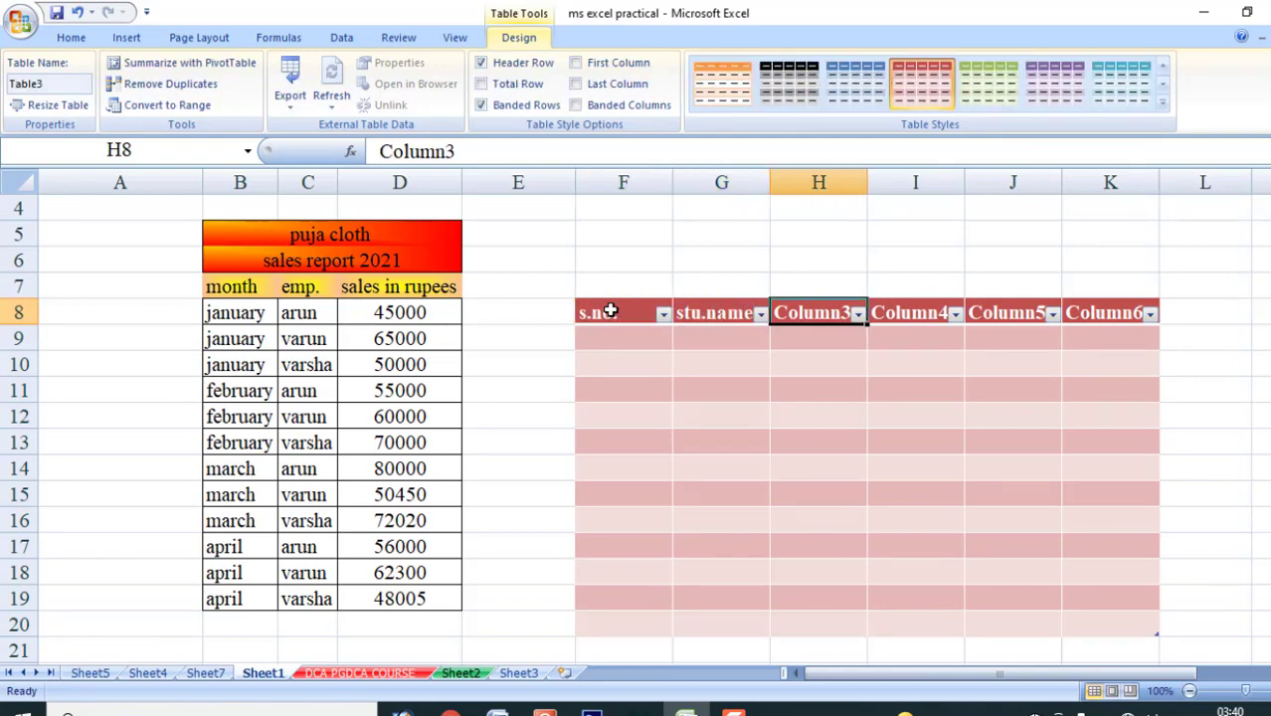
type("f.name")
key("Tab")
Name the remaining table headers course, fees and result
key("BackSpace")
type("c")
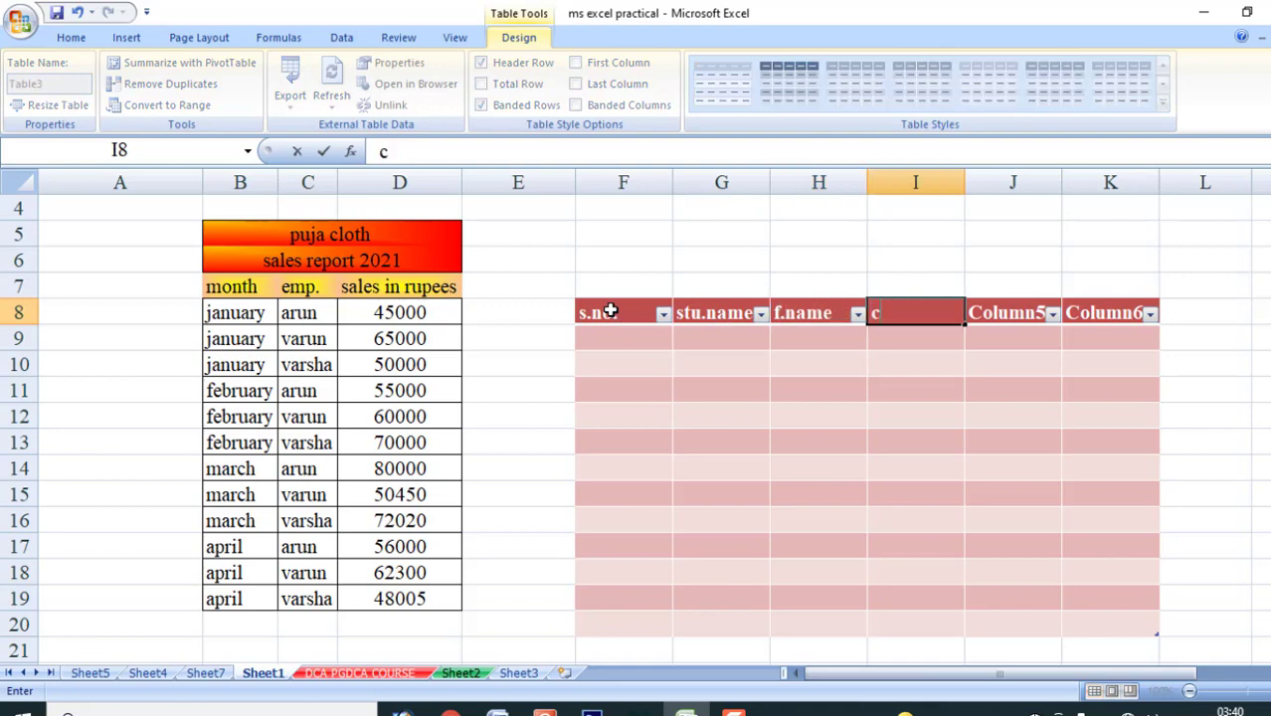
type("ourse")
key("Tab")
type("f")
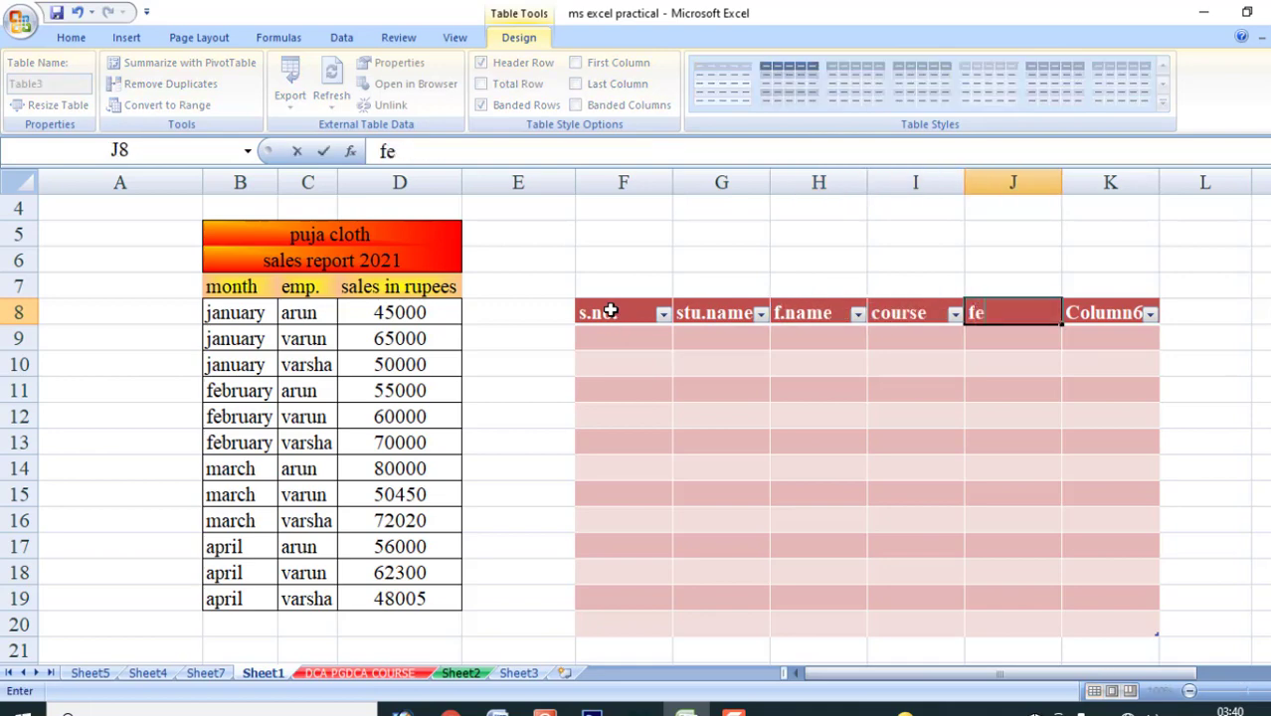
key("Tab")
type("re")
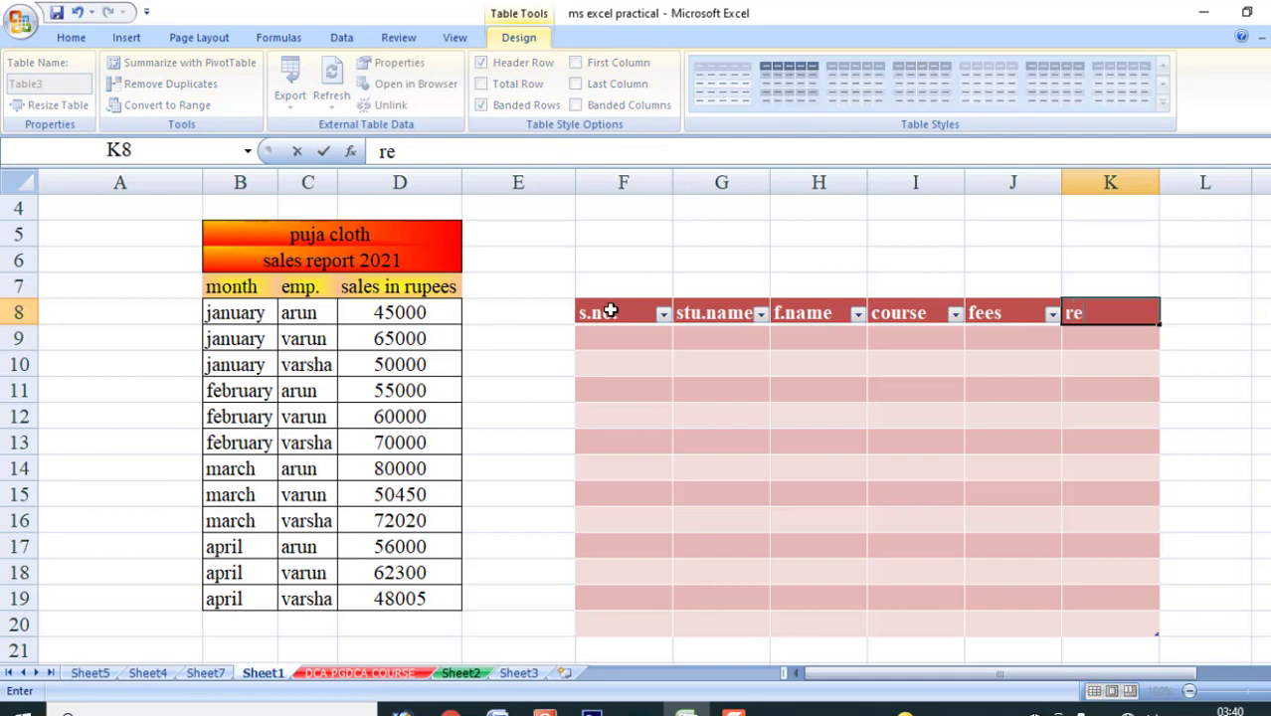
type("sult")
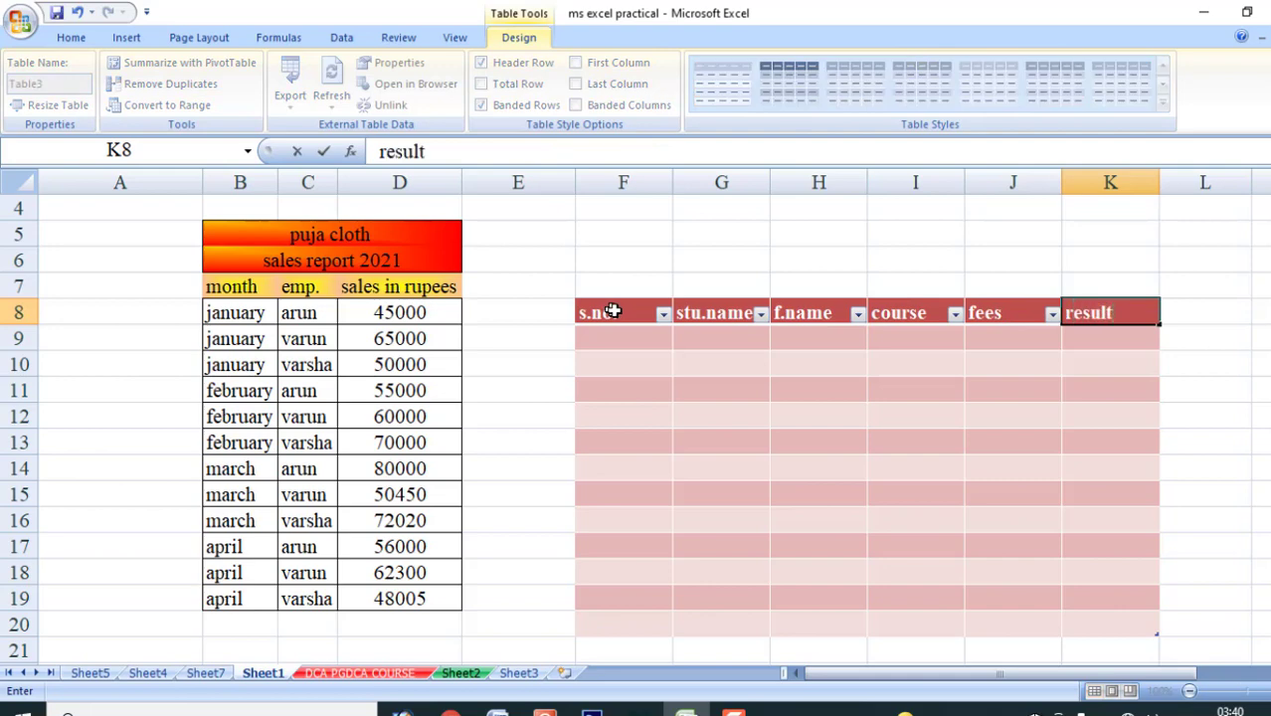
left_click(644, 340)
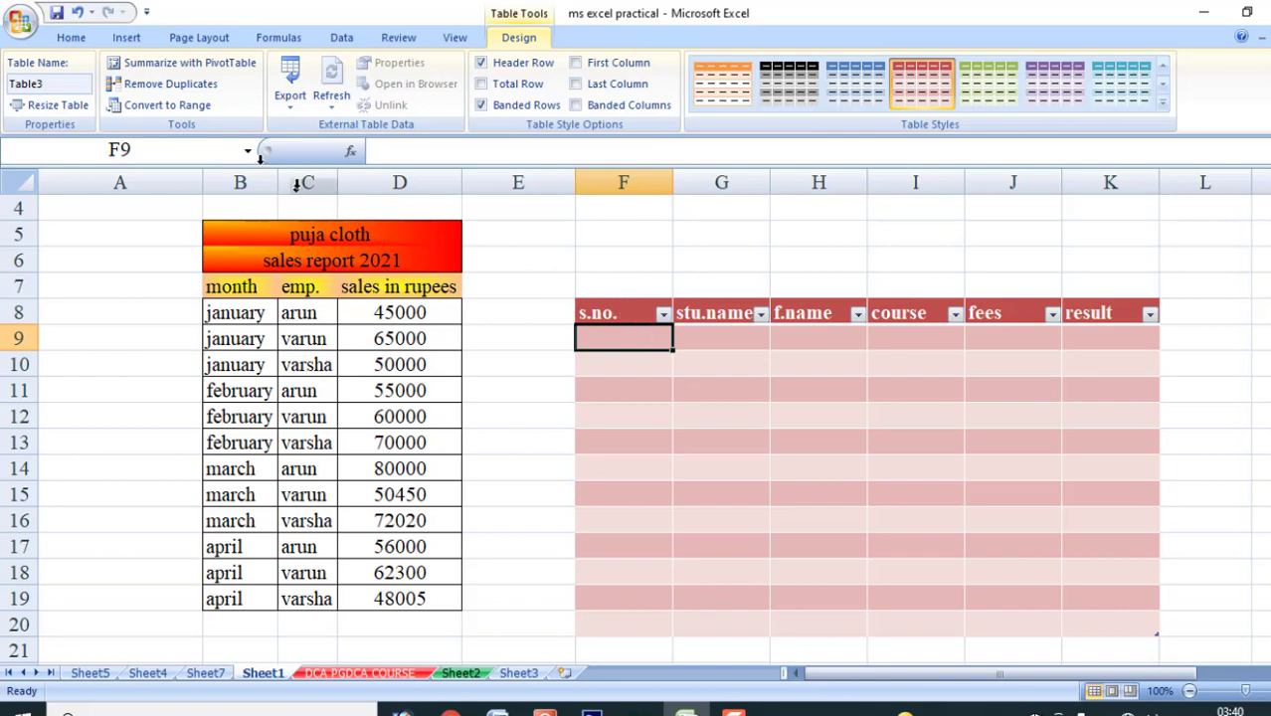
left_click(125, 38)
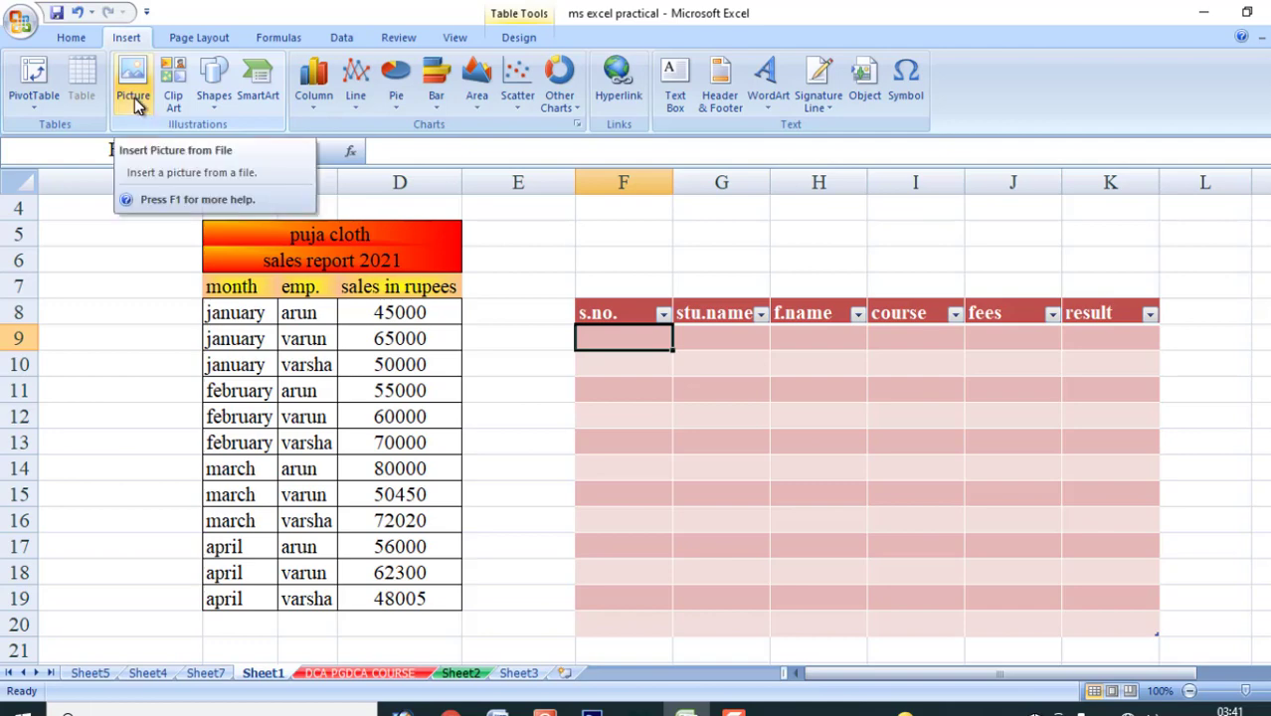
Insert the portrait photo from the Desktop and move it below the sales data near C21
left_click(137, 105)
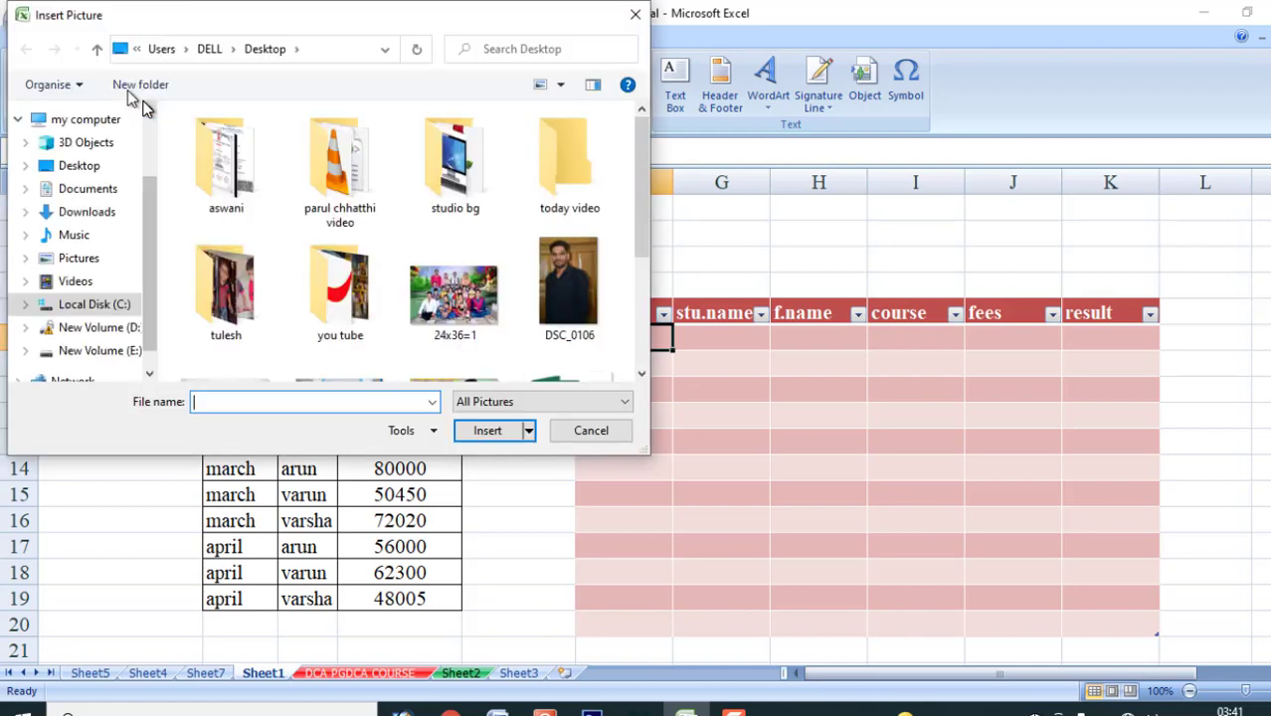
scroll(341, 255, "down", 2)
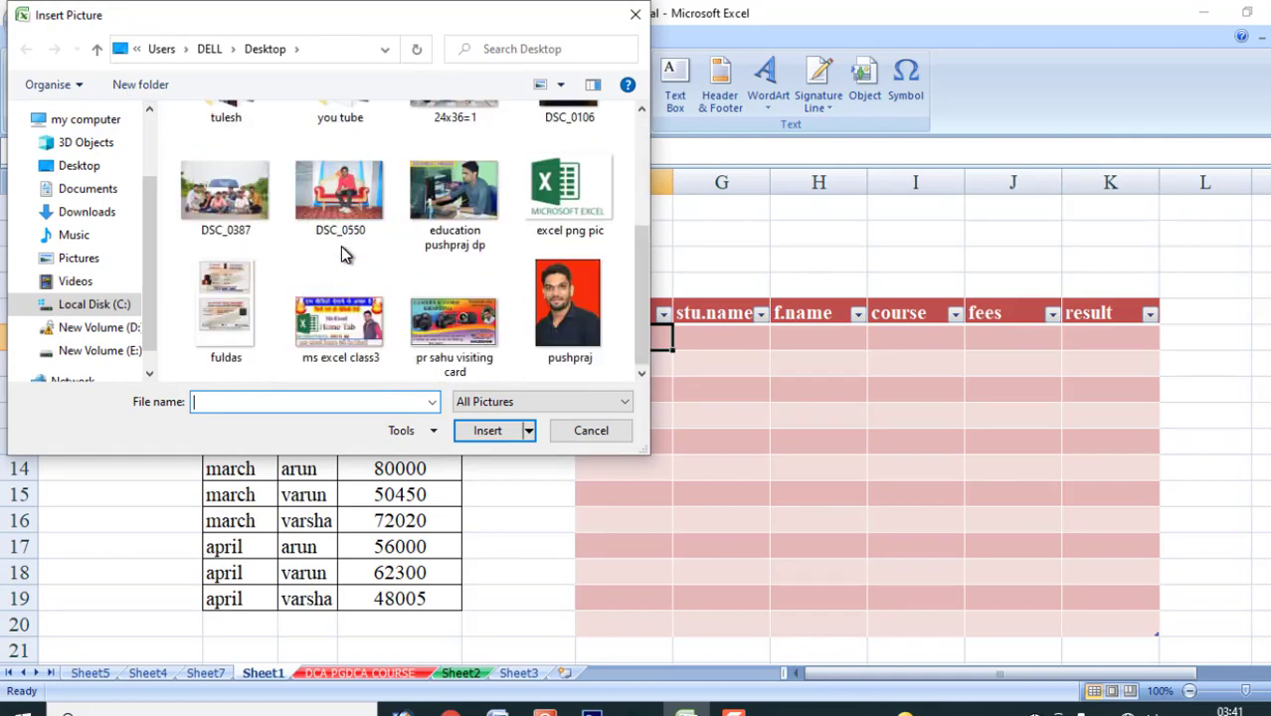
left_click(565, 312)
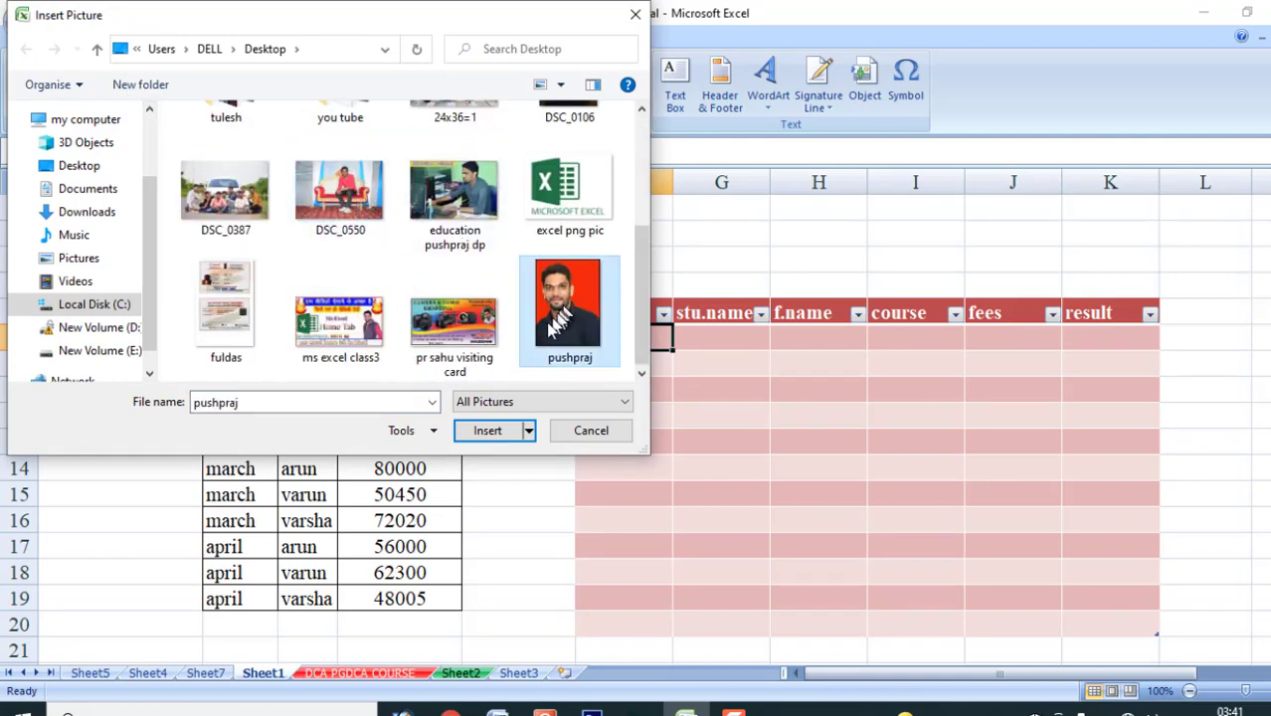
left_click(488, 431)
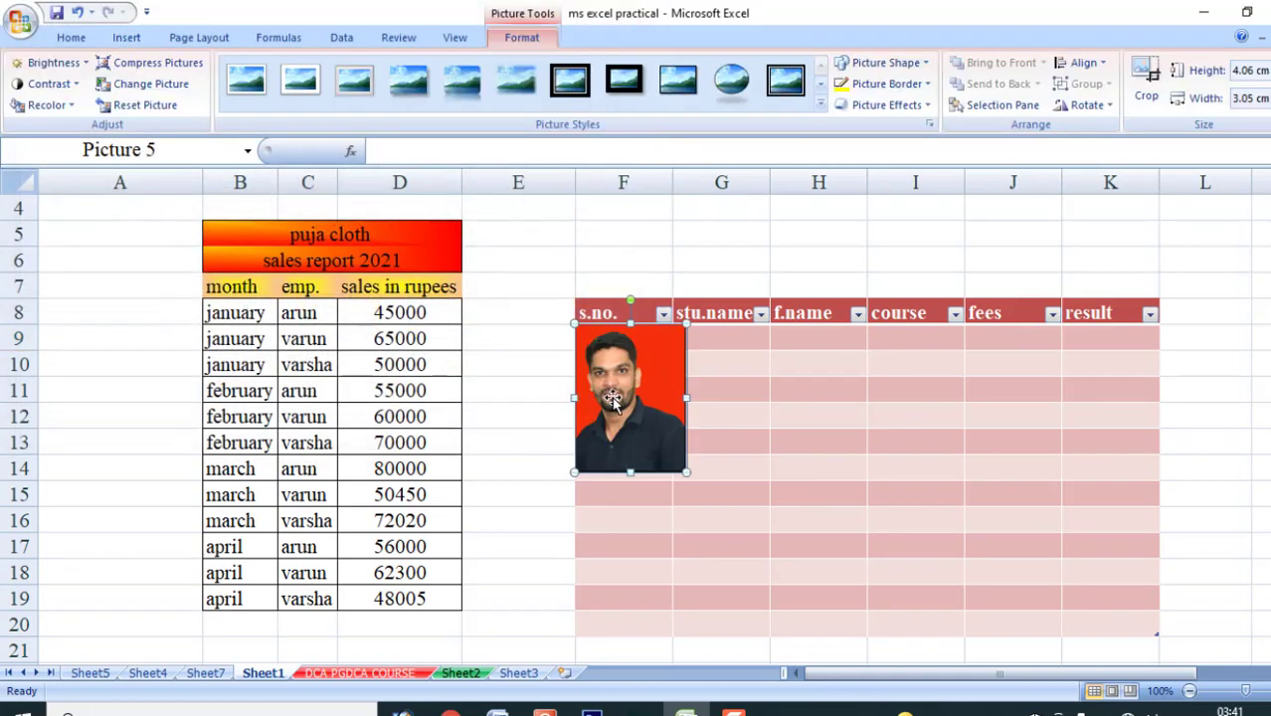
left_click_drag(607, 398, 544, 546)
scroll(566, 428, "down", 5)
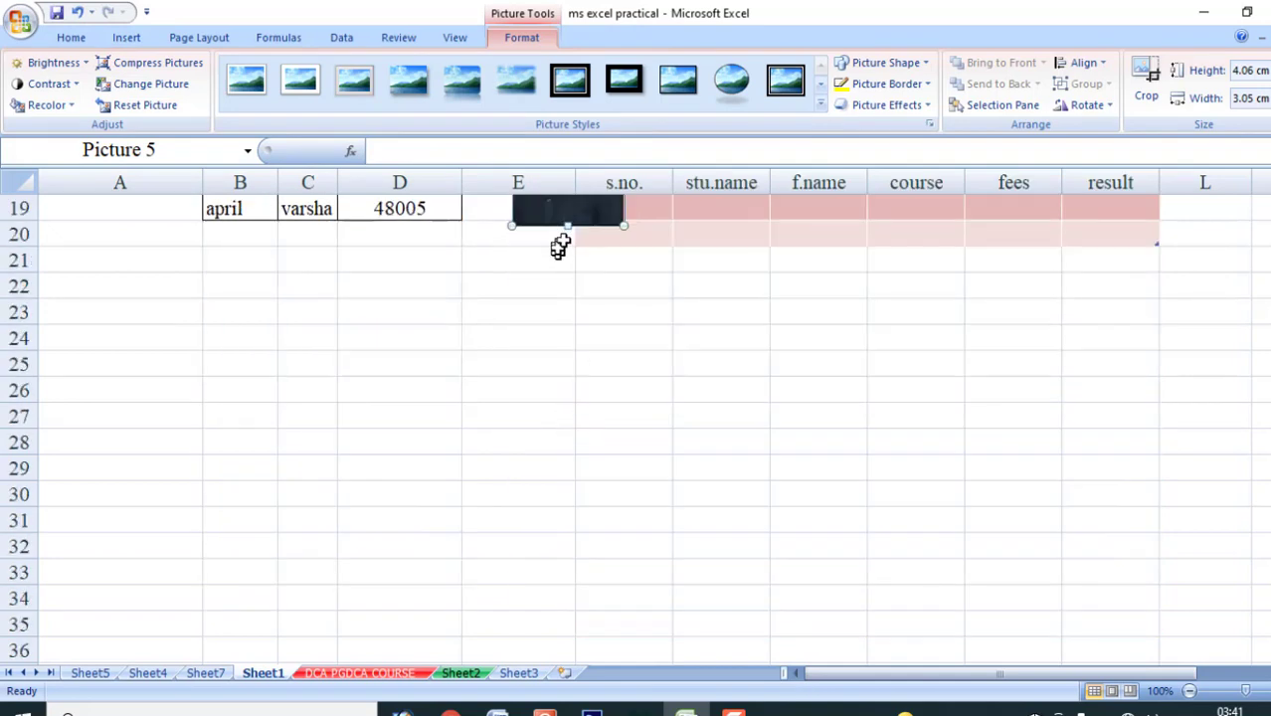
left_click_drag(569, 211, 378, 409)
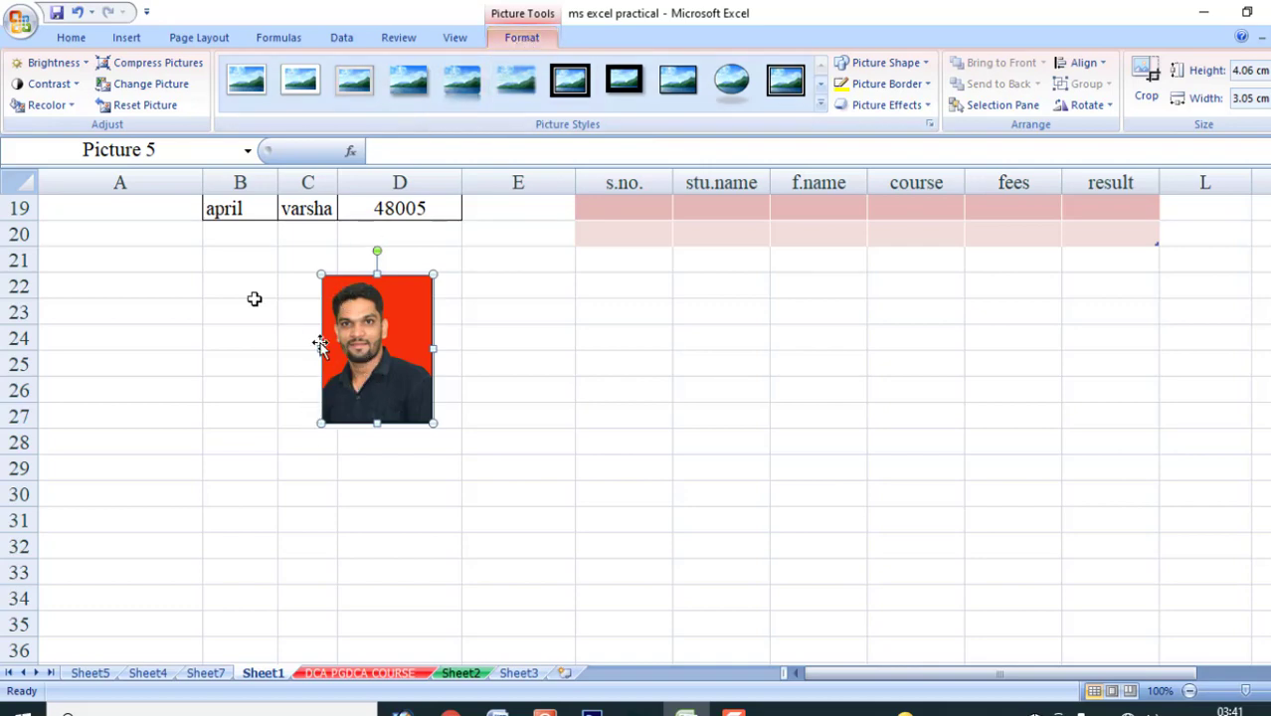
Set the photo's brightness to +10% and contrast to -10%
left_click(50, 63)
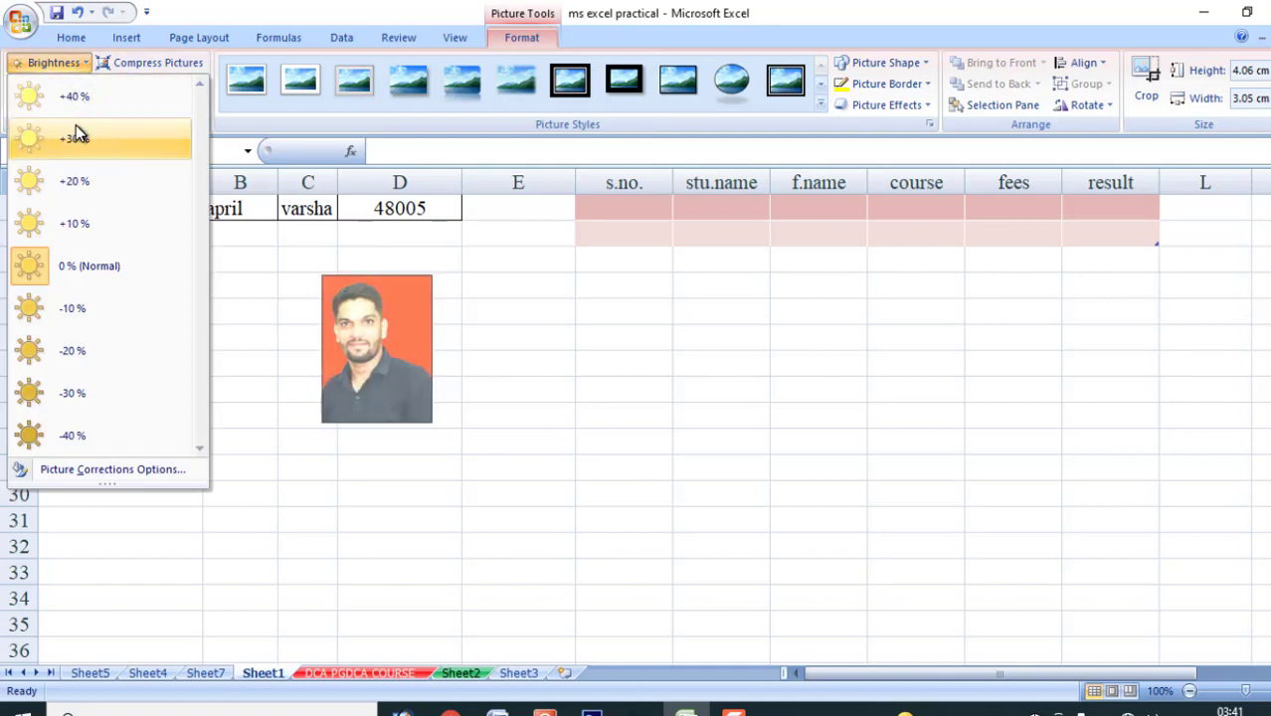
left_click(75, 221)
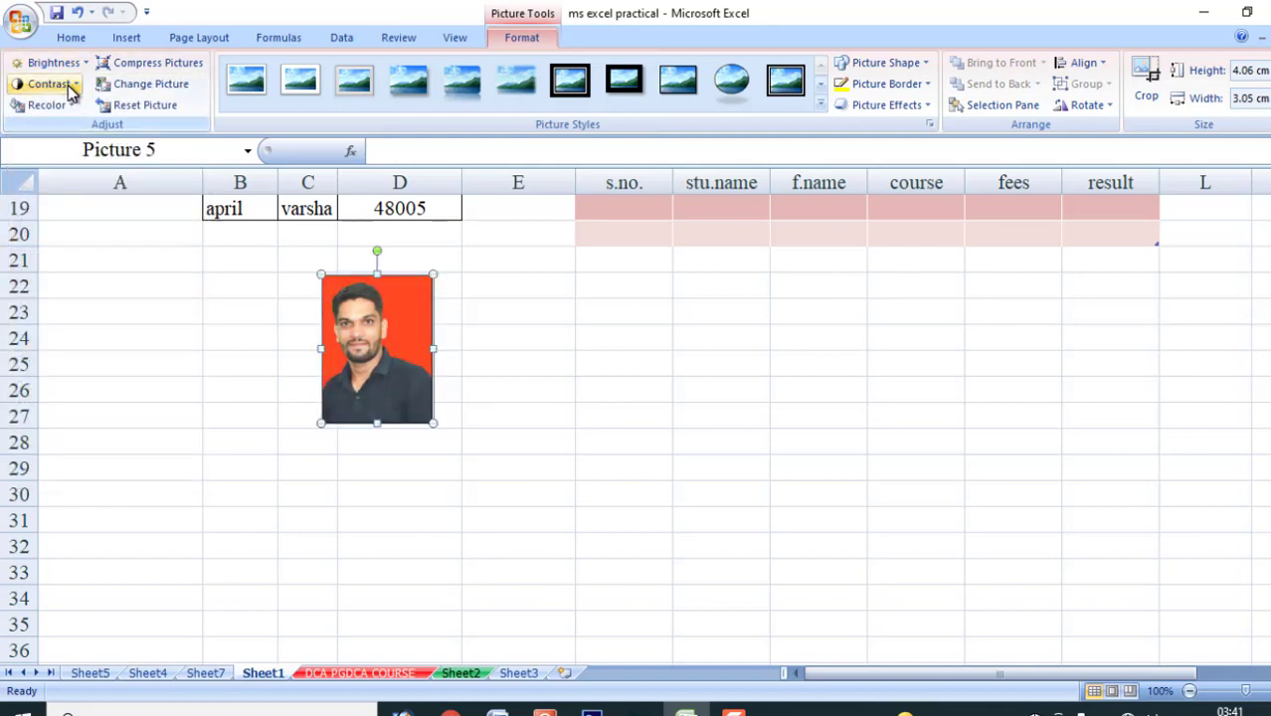
left_click(44, 84)
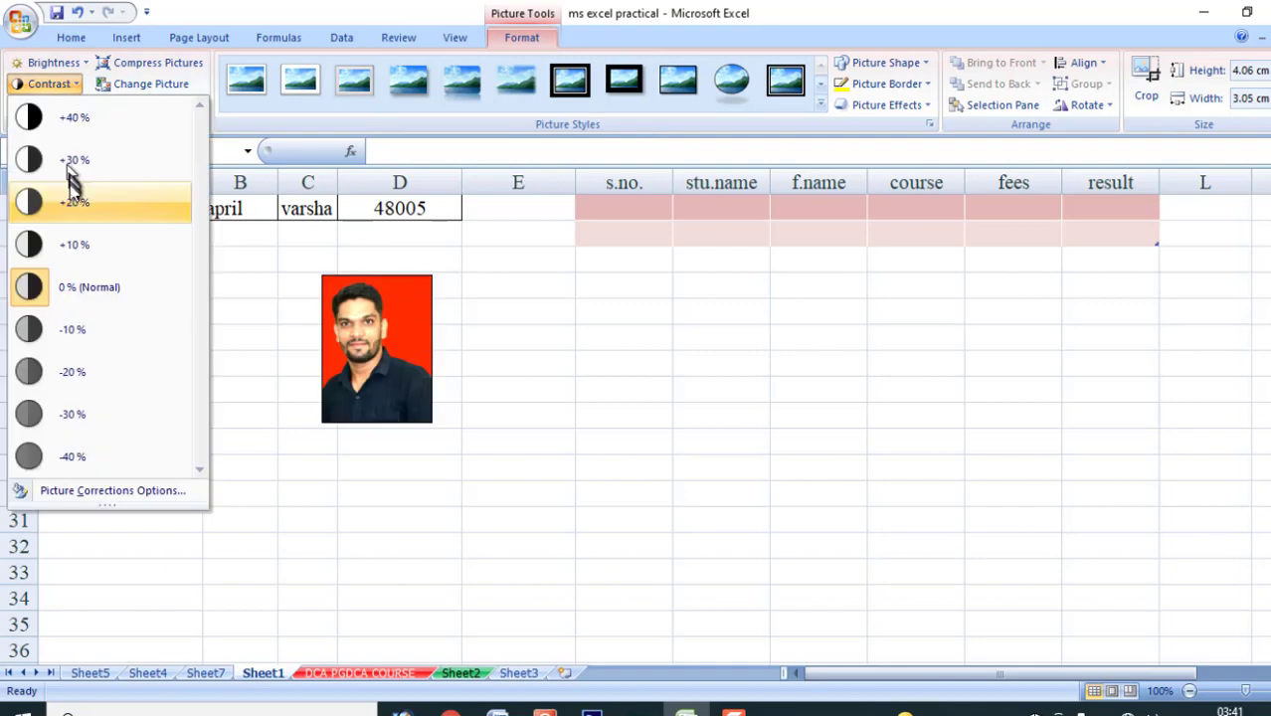
left_click(55, 343)
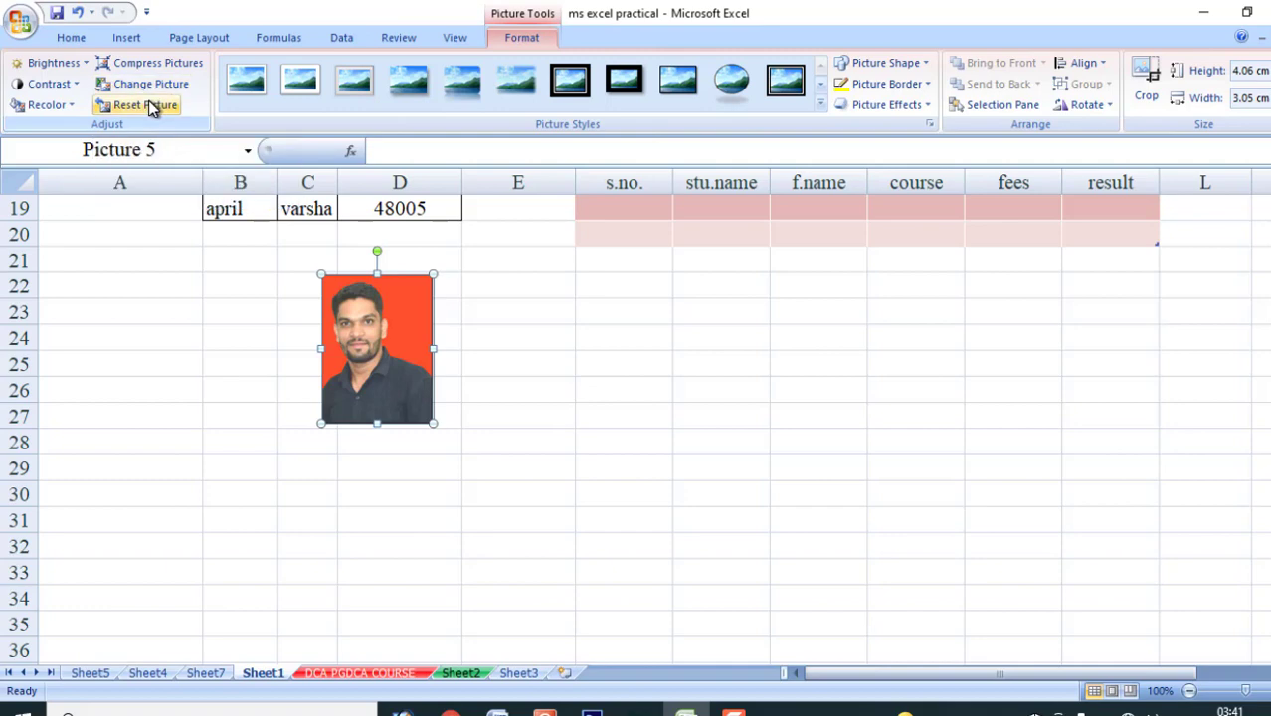
left_click(821, 105)
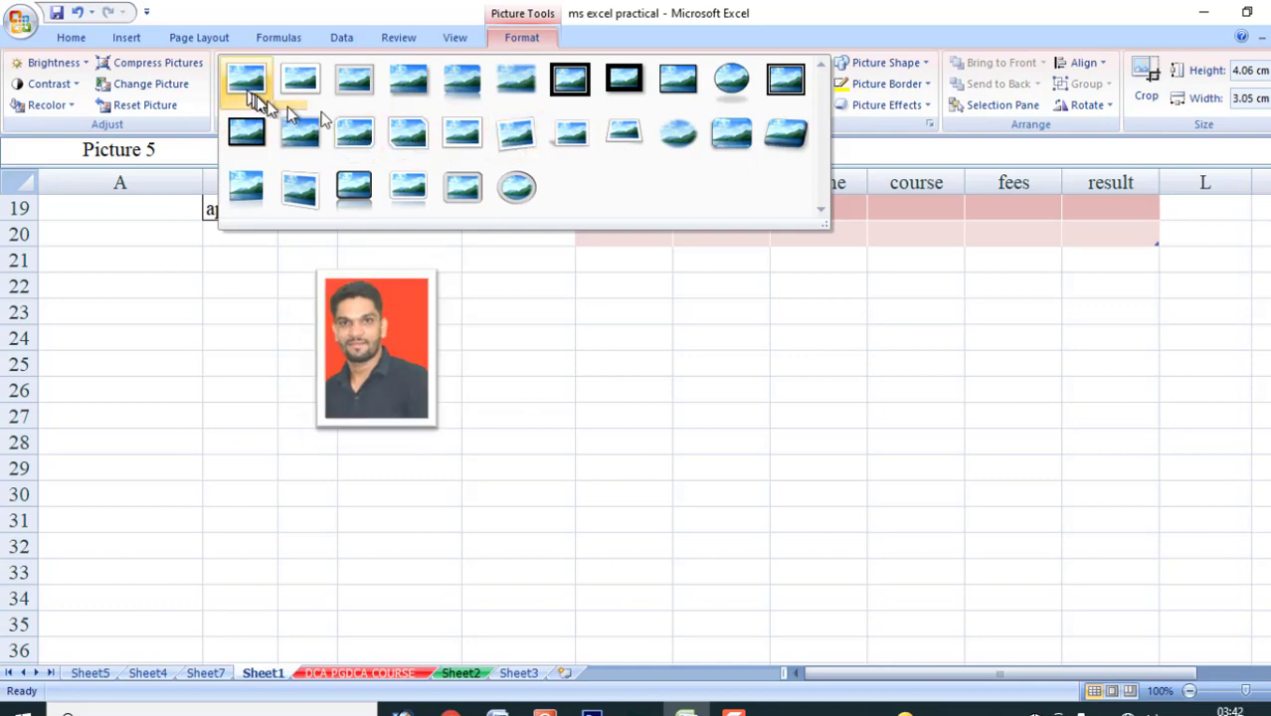
Apply a bevelled perspective style to the photo and reshape it into a heart
left_click(786, 138)
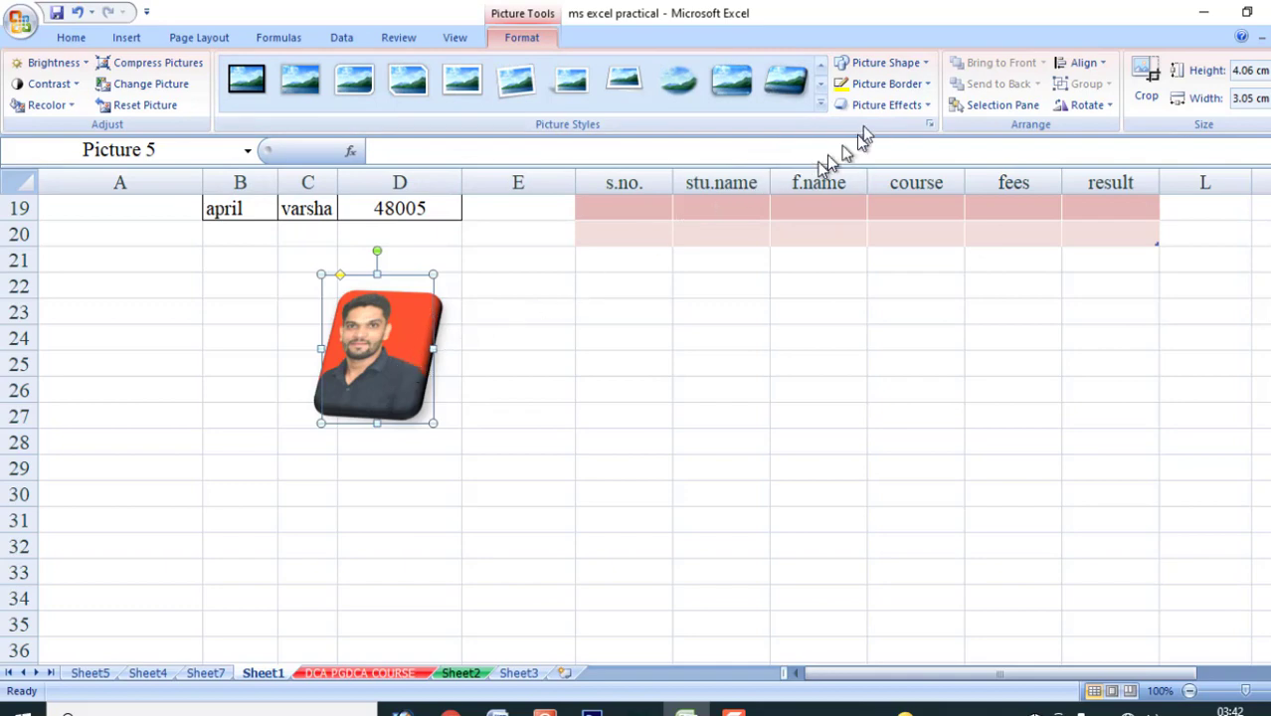
left_click(925, 67)
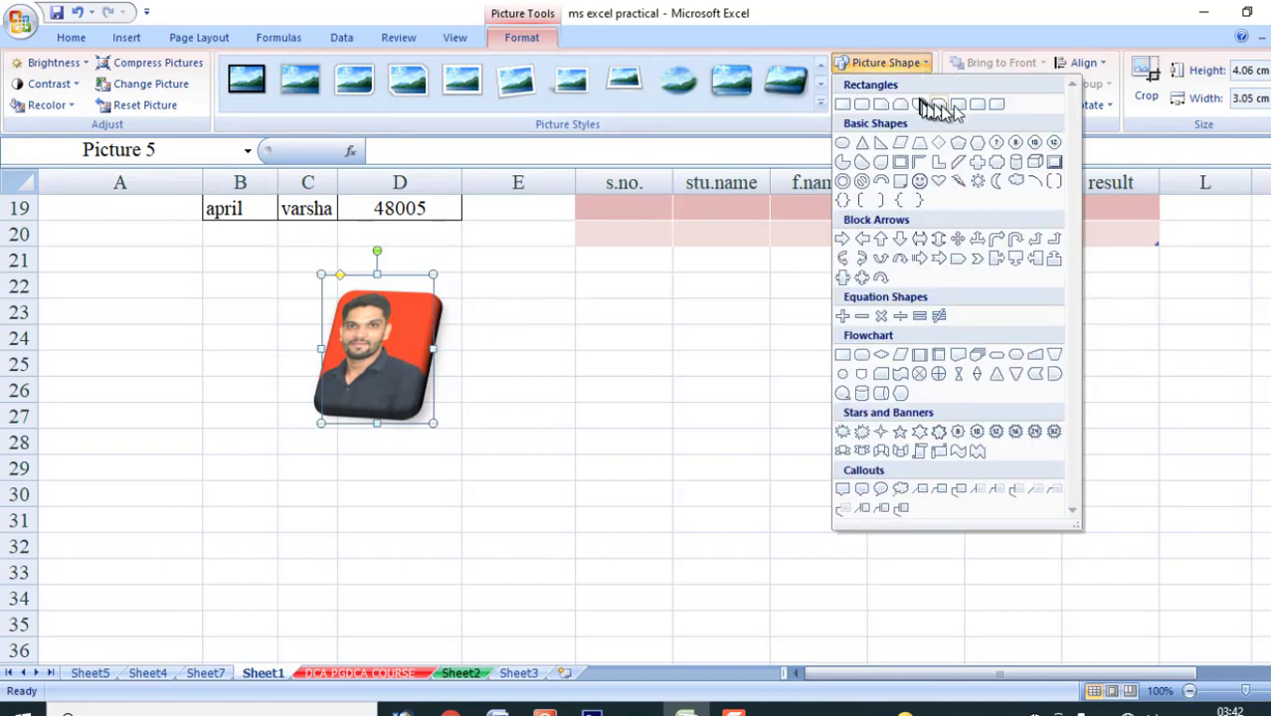
left_click(938, 182)
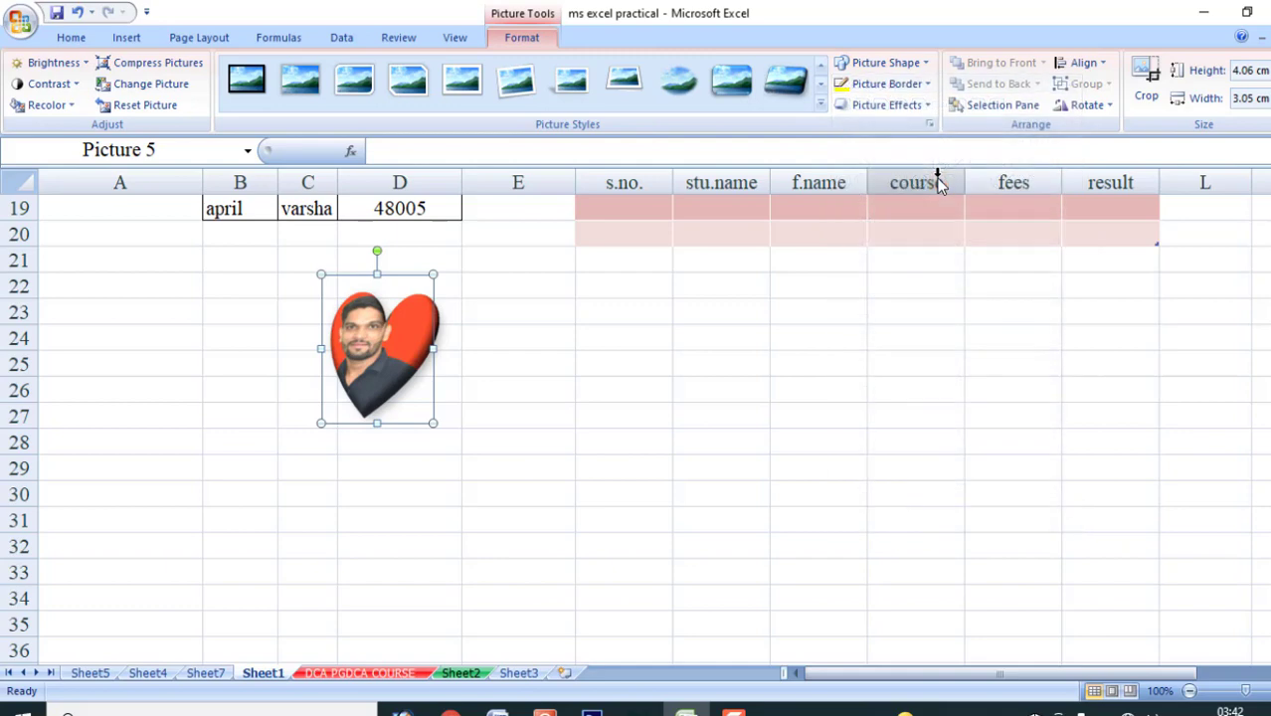
Give the heart picture a yellow border 4½ pt thick
left_click(927, 86)
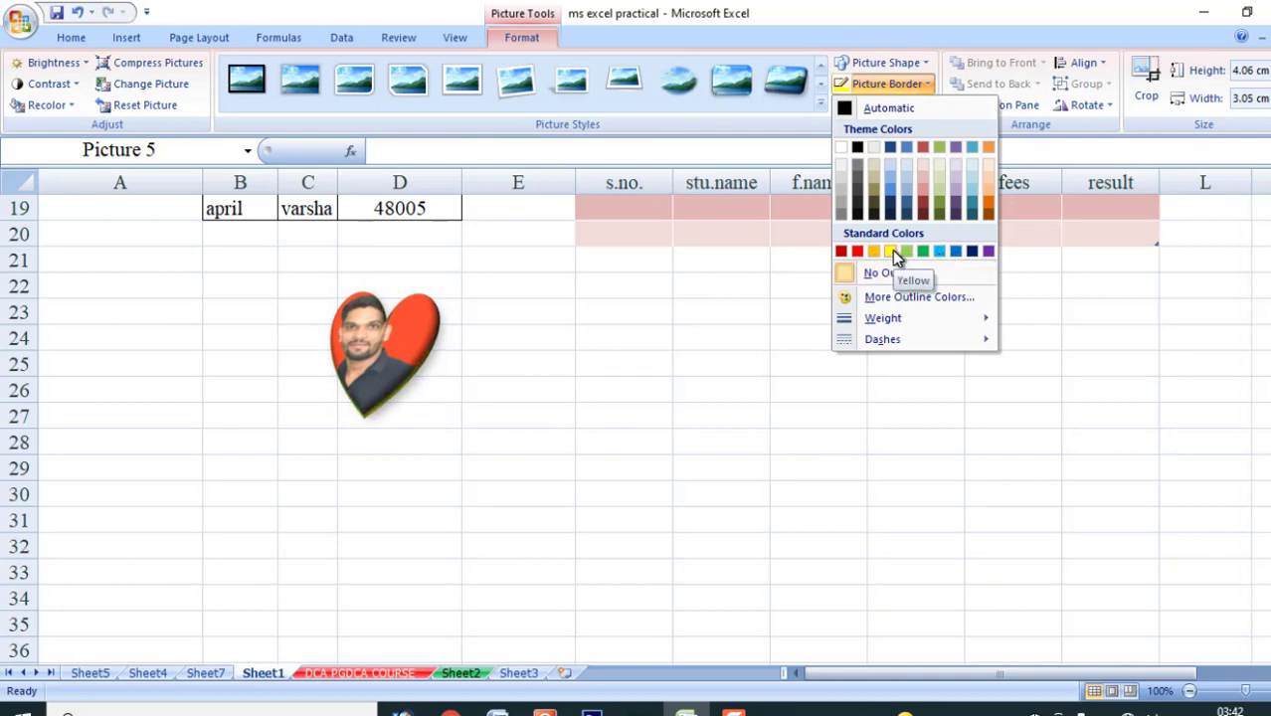
left_click(891, 251)
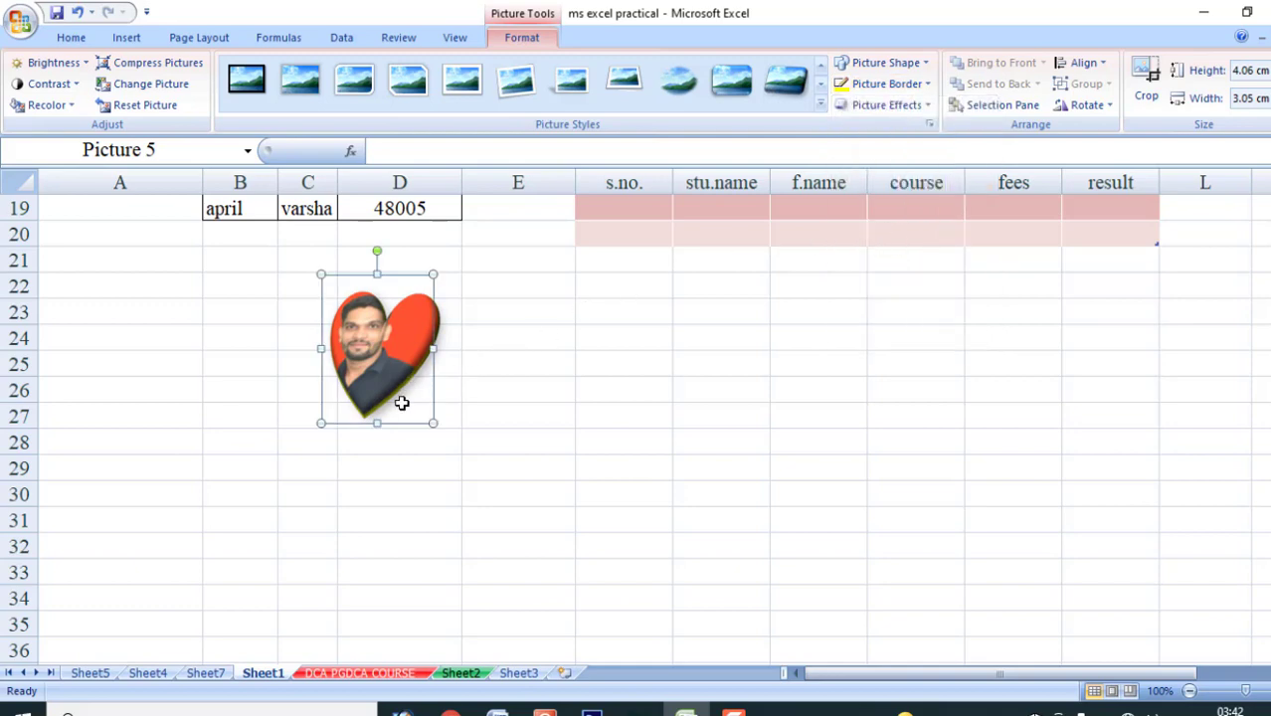
left_click(922, 86)
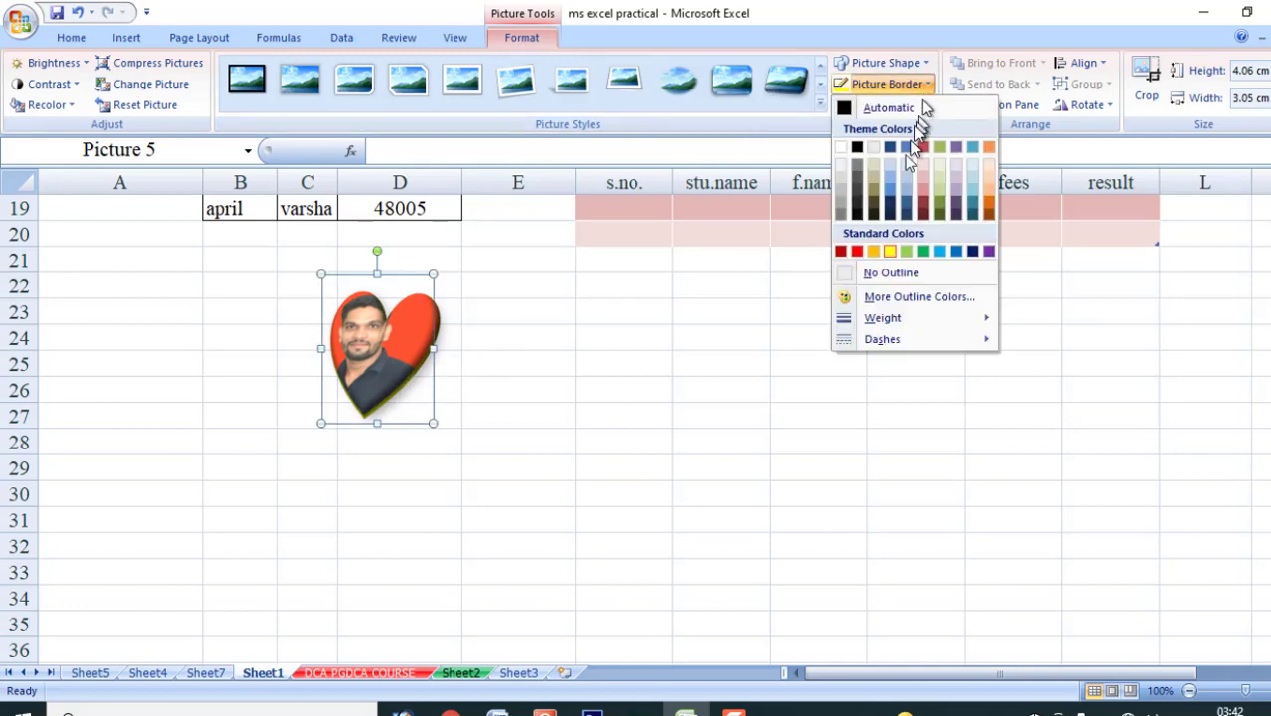
mouse_move(869, 320)
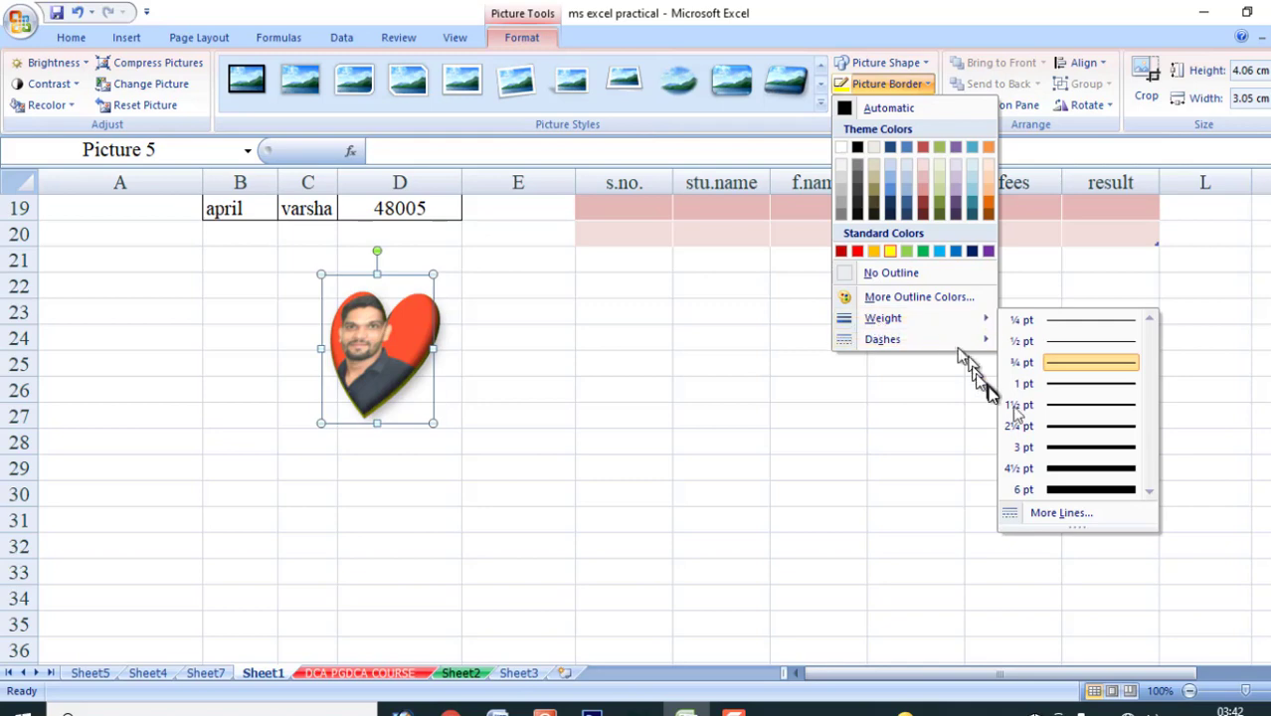
left_click(1079, 468)
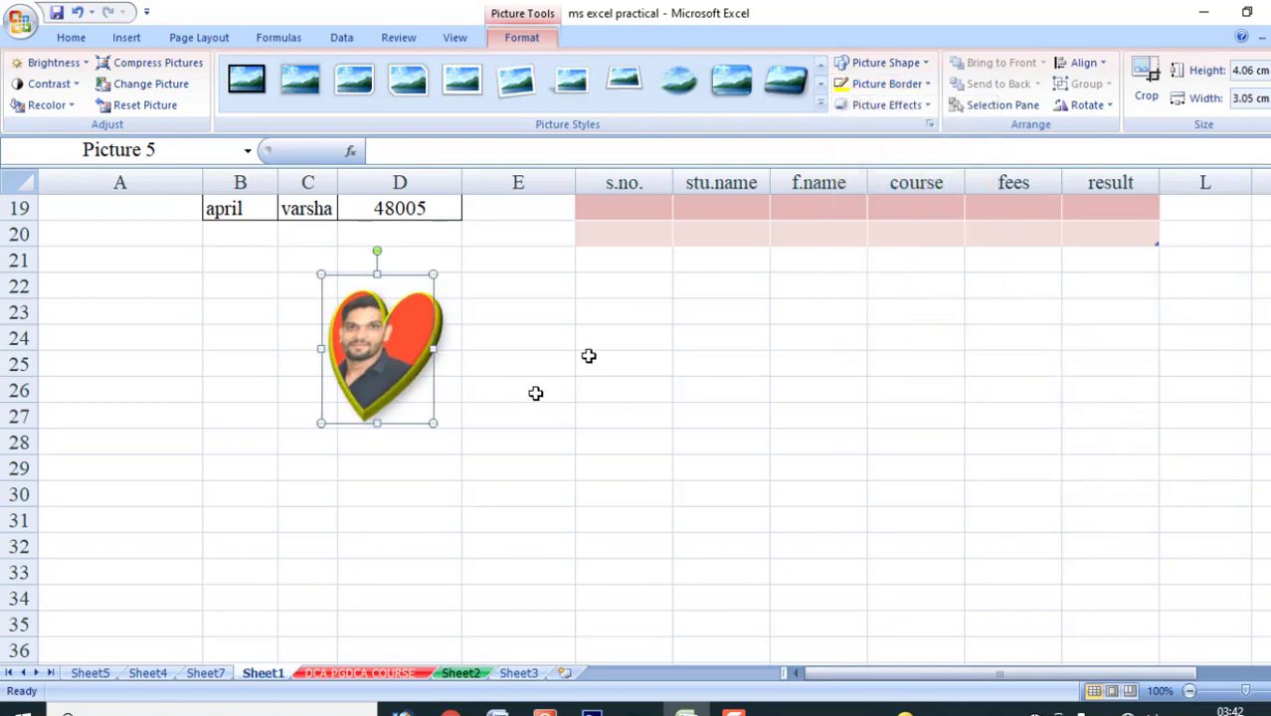
Apply the Preset 12 3-D picture effect to the heart photo and deselect it
left_click(920, 106)
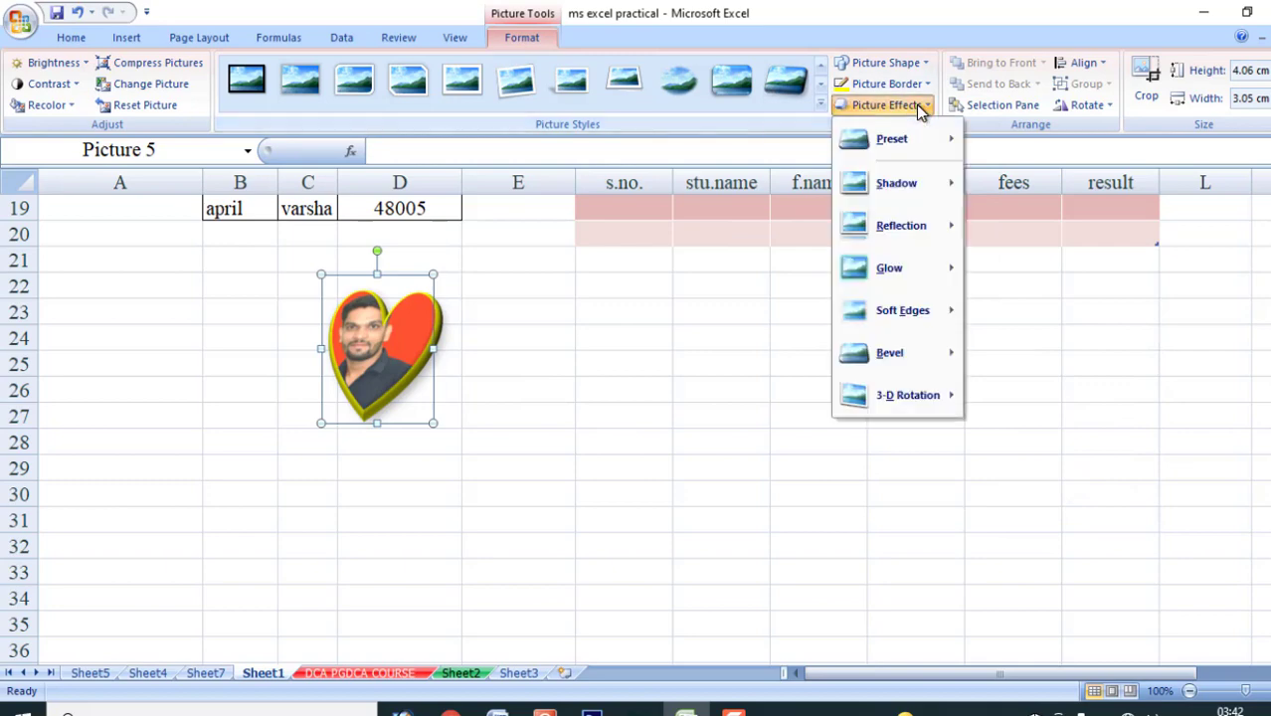
mouse_move(886, 149)
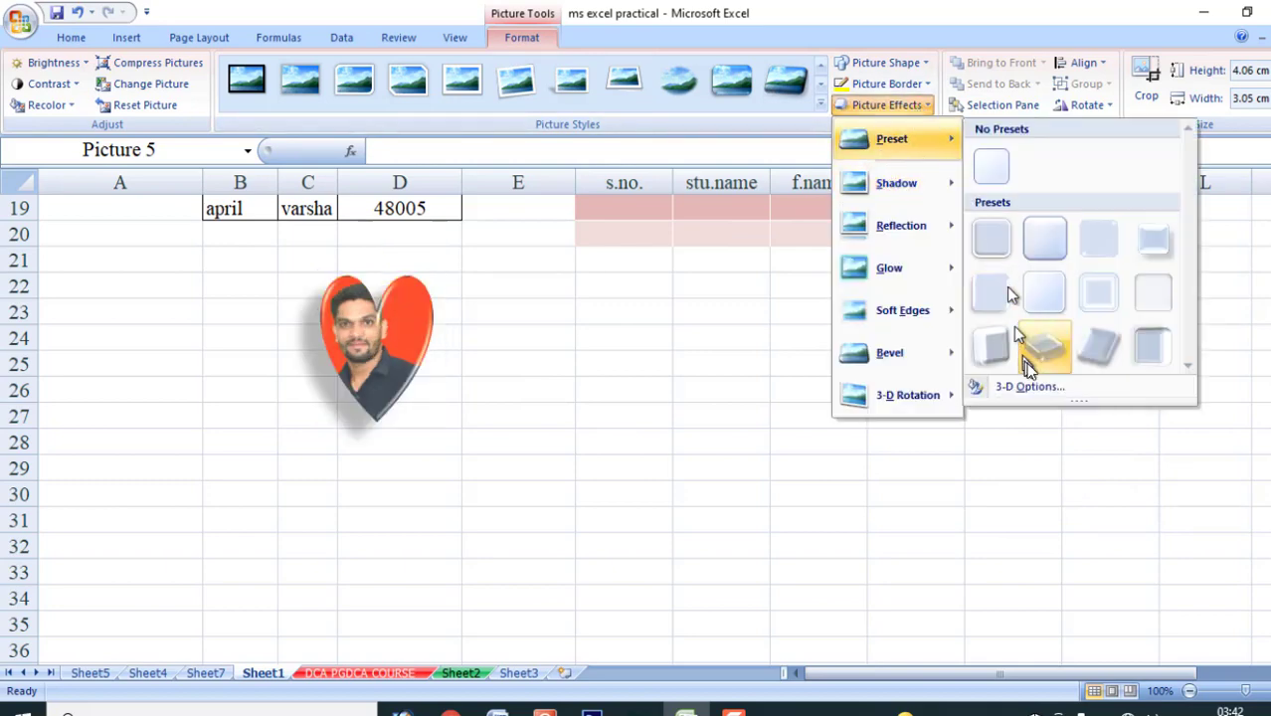
left_click(1144, 360)
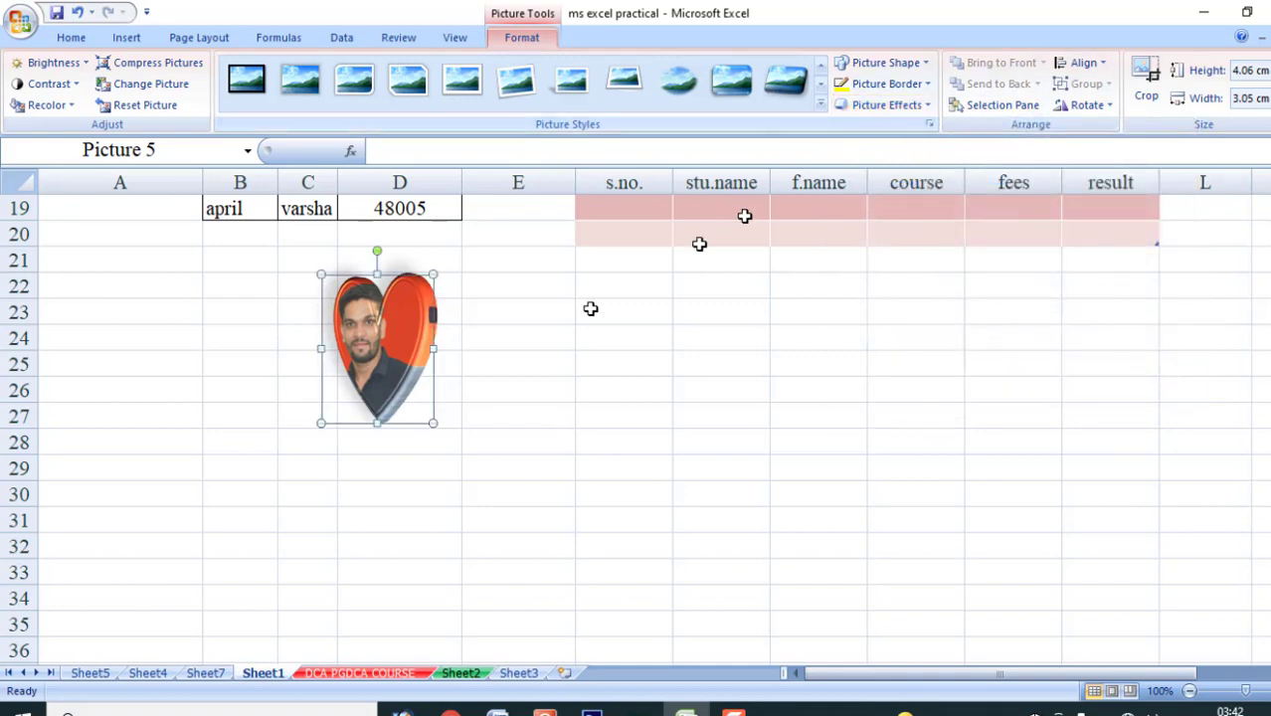
left_click(504, 418)
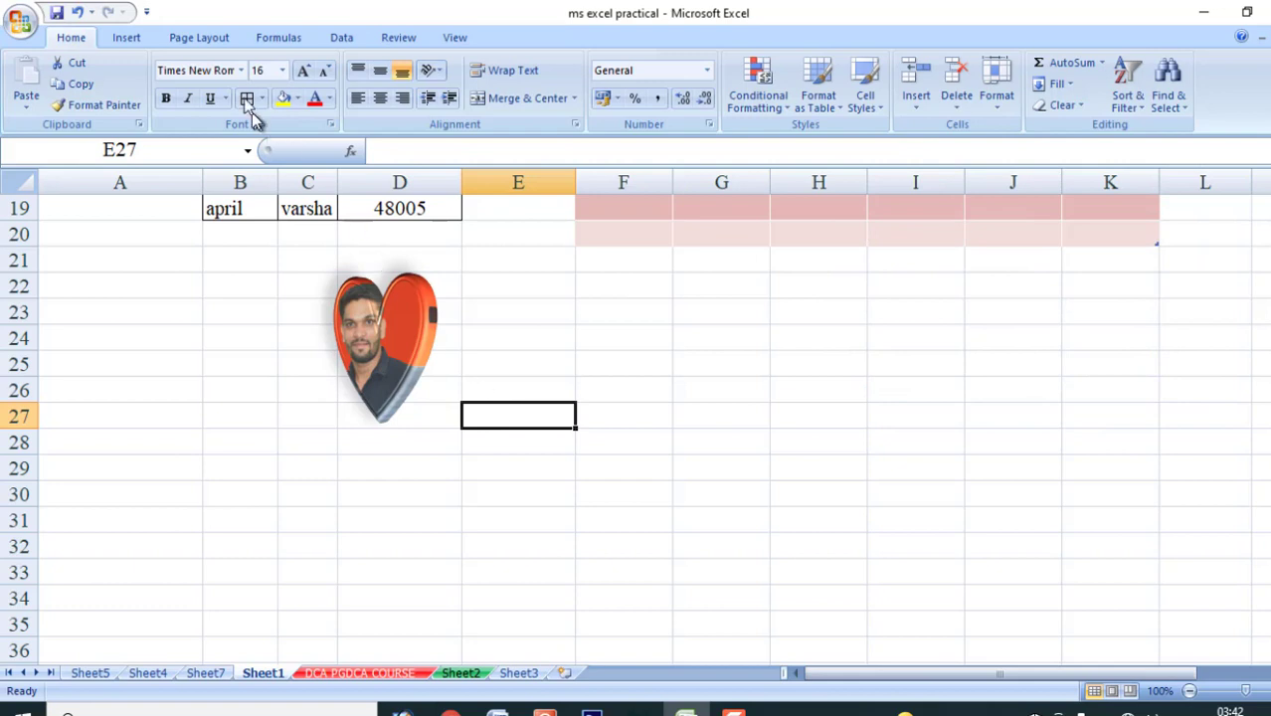
Scroll back up to the puja cloth sales report and clear the stray cell selection
left_click(127, 41)
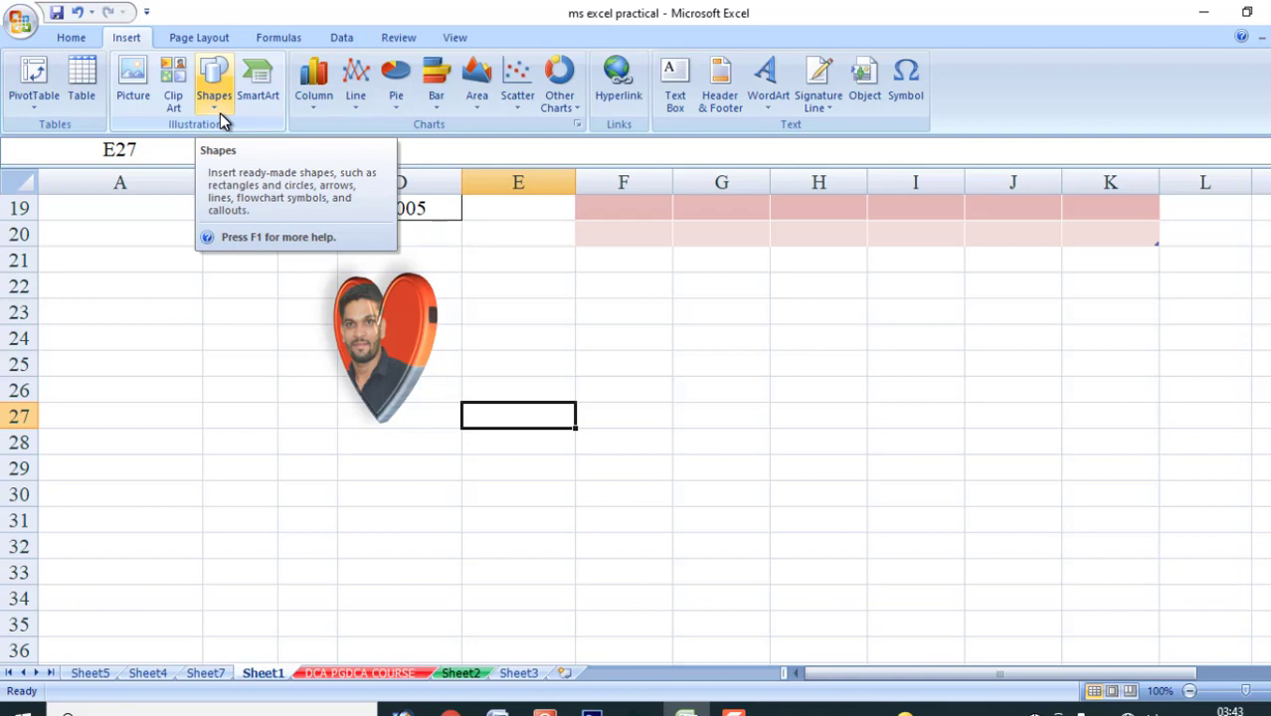
scroll(492, 348, "up", 3)
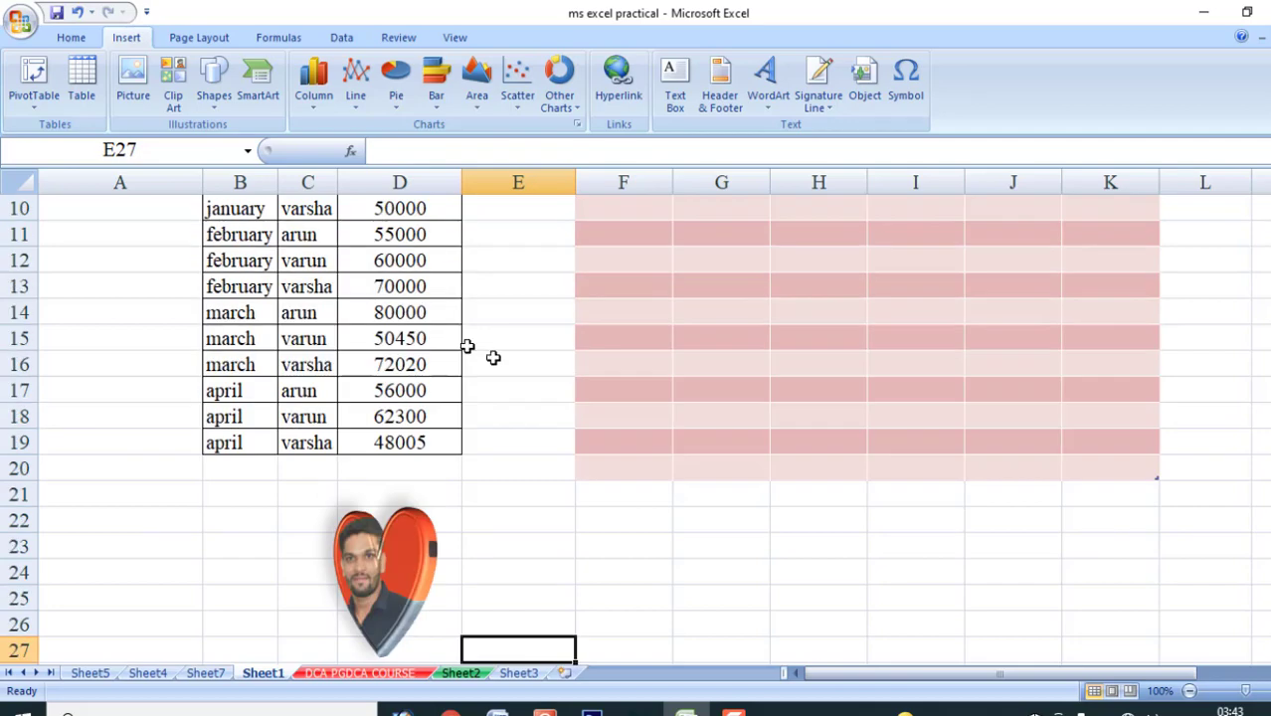
scroll(572, 288, "up", 3)
left_click(697, 438)
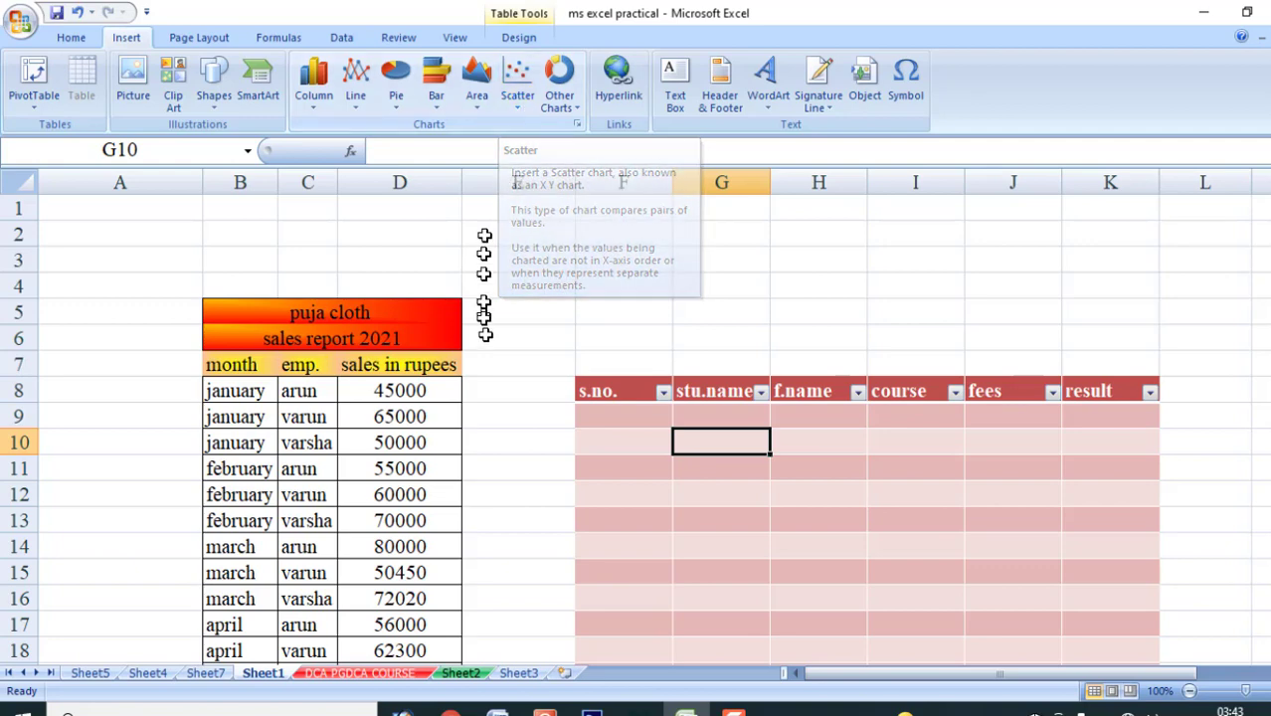
left_click_drag(517, 364, 1156, 703)
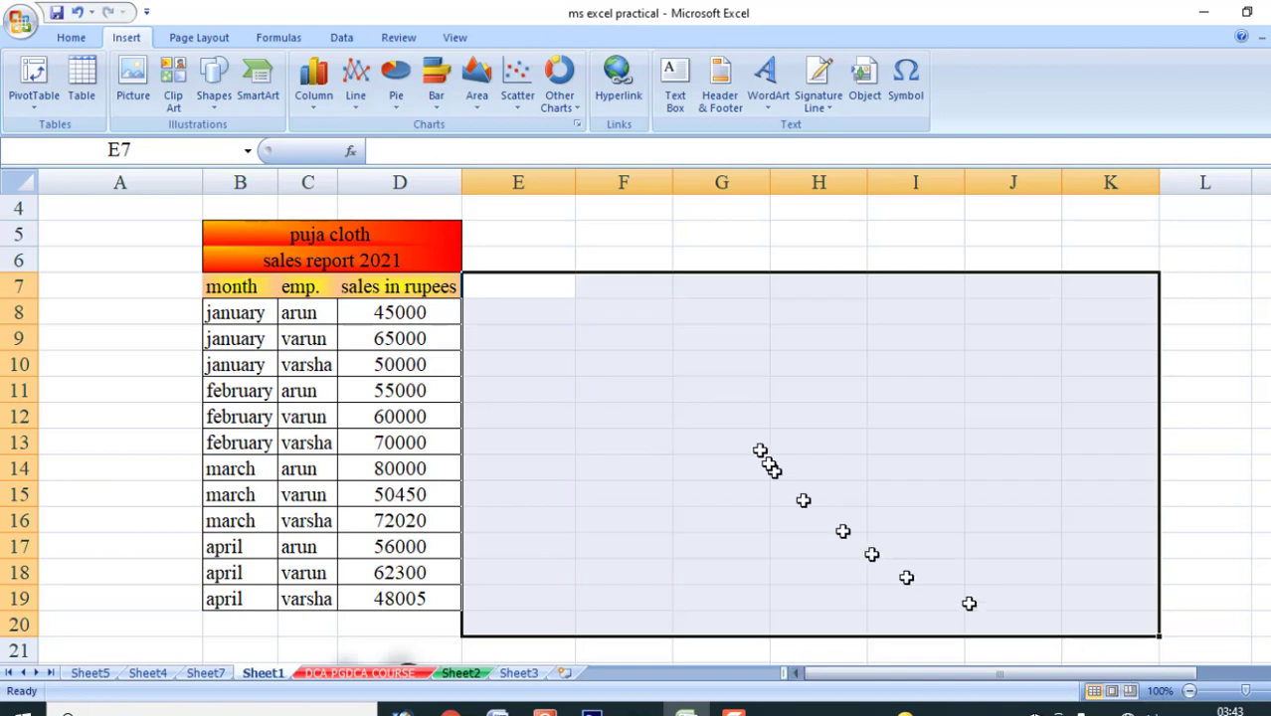
left_click(756, 445)
scroll(418, 398, "up", 3)
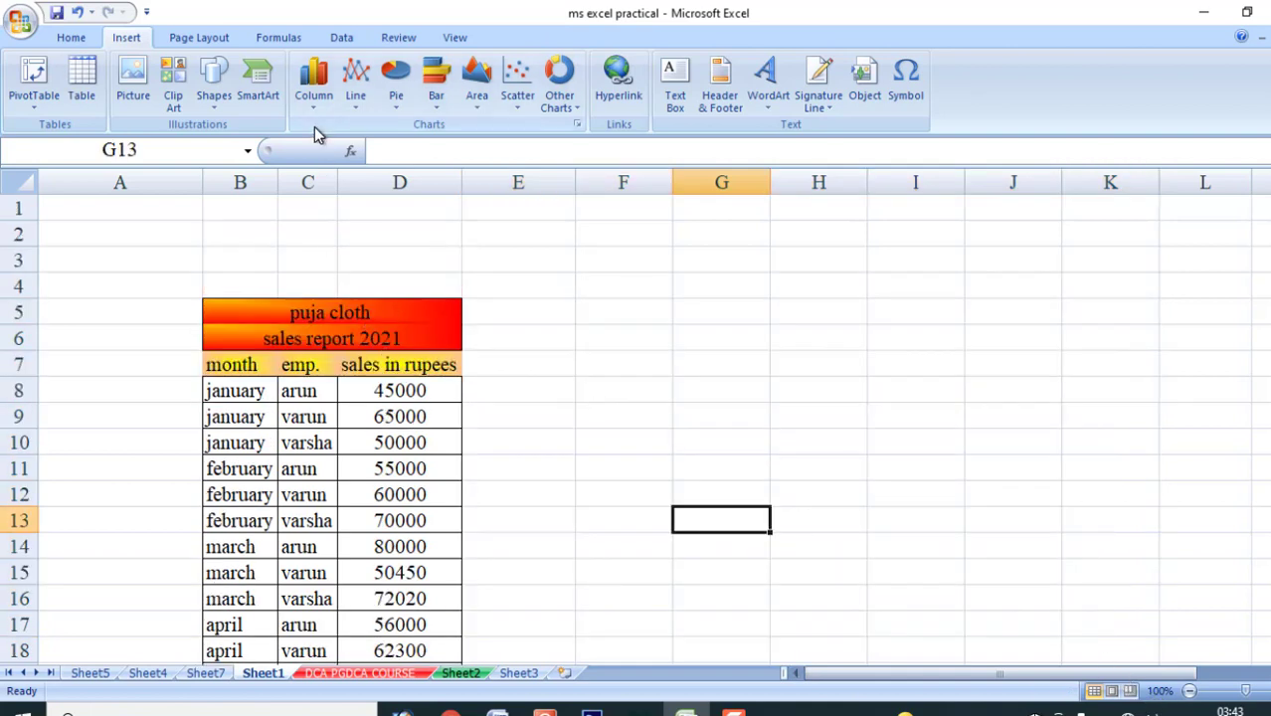
Insert a 2-D clustered column chart of B8:D19 and widen it so labels fit
mouse_move(231, 391)
left_mouse_down()
mouse_move(425, 640)
mouse_move(424, 622)
left_mouse_up()
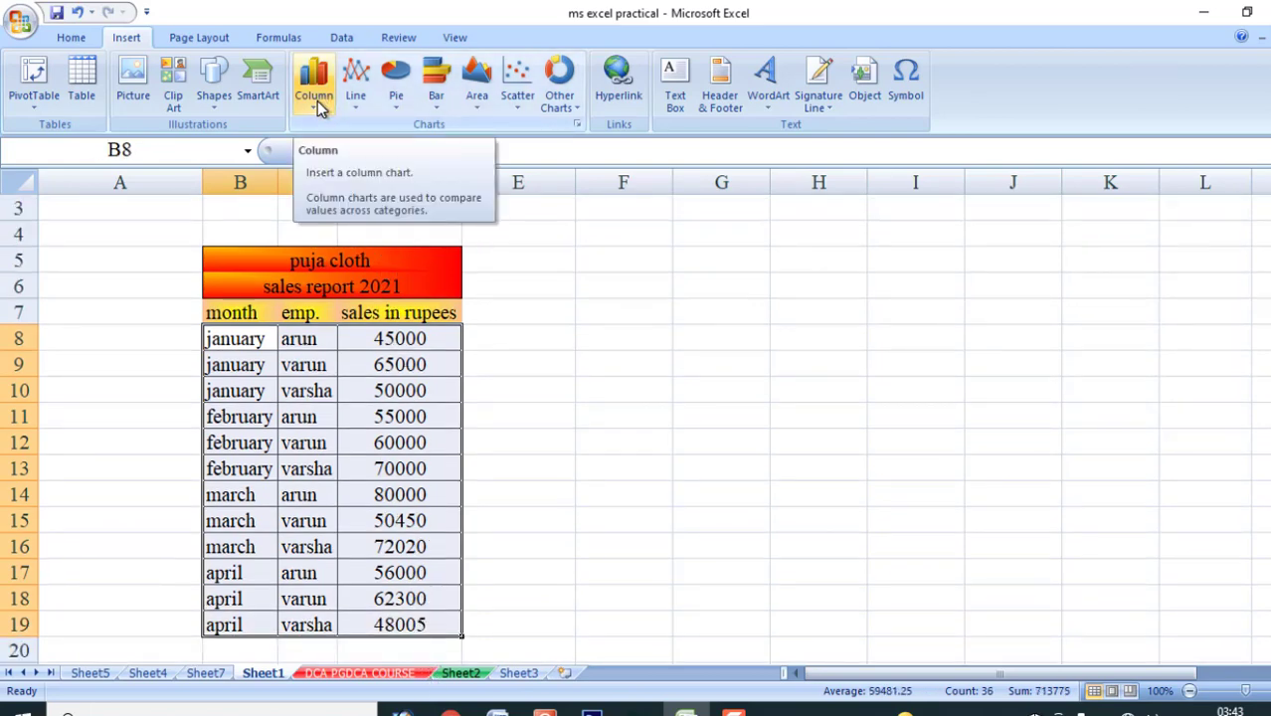
left_click(318, 100)
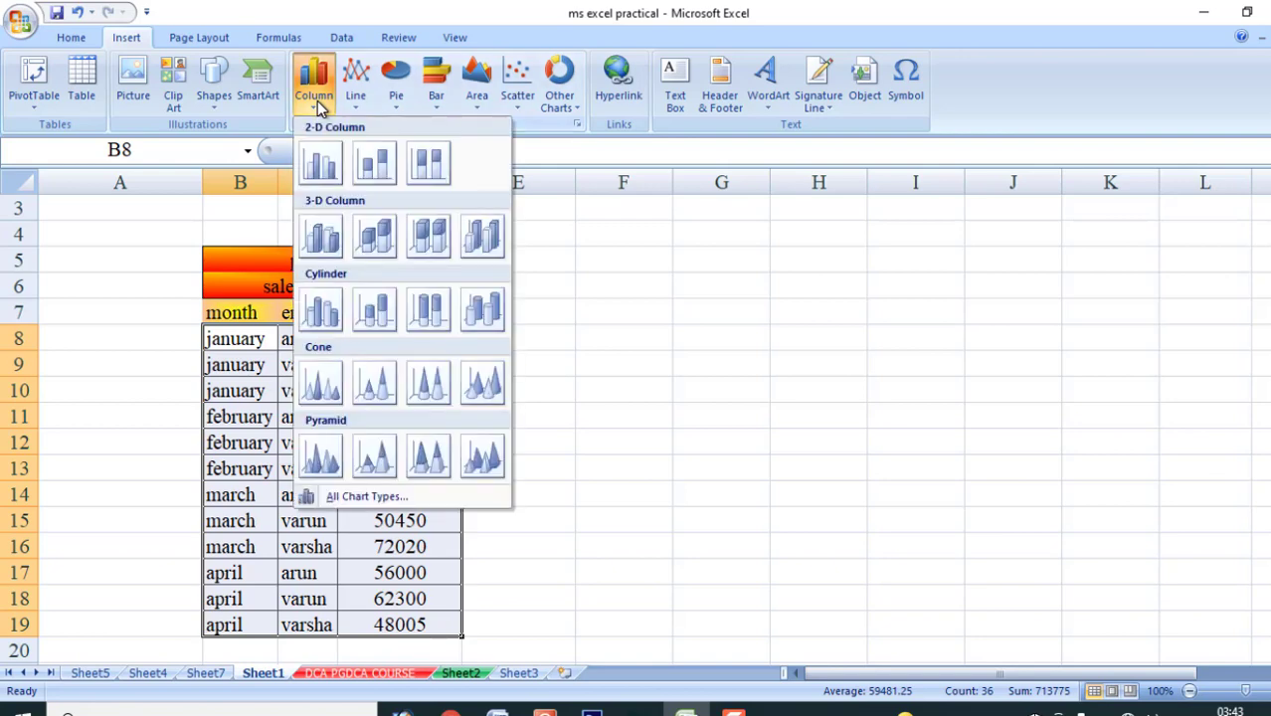
left_click(320, 167)
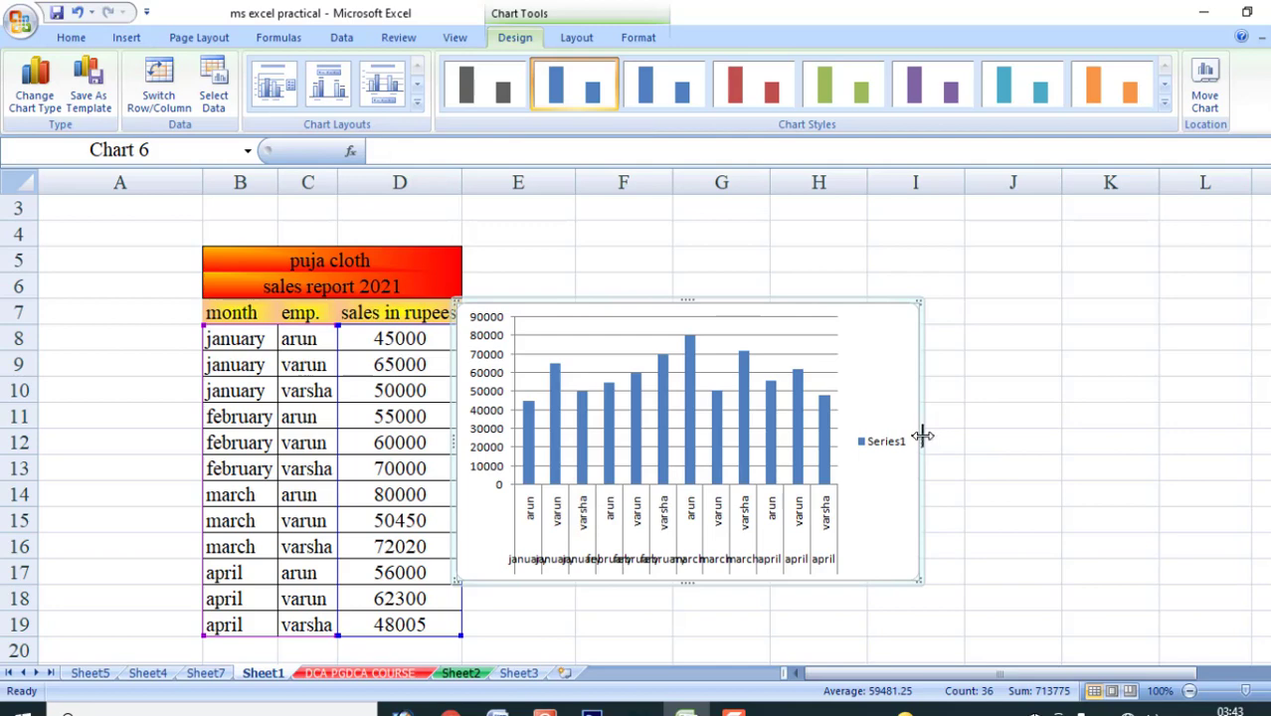
left_click_drag(922, 436, 1079, 440)
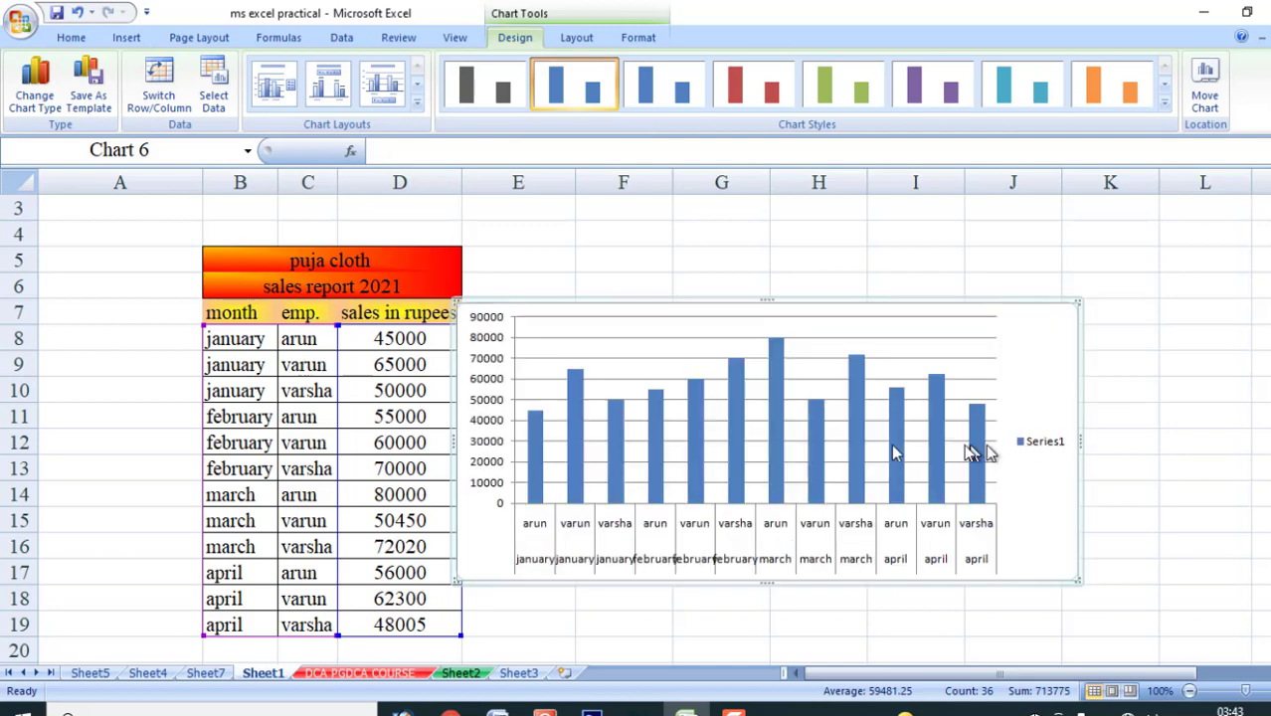
left_click(542, 624)
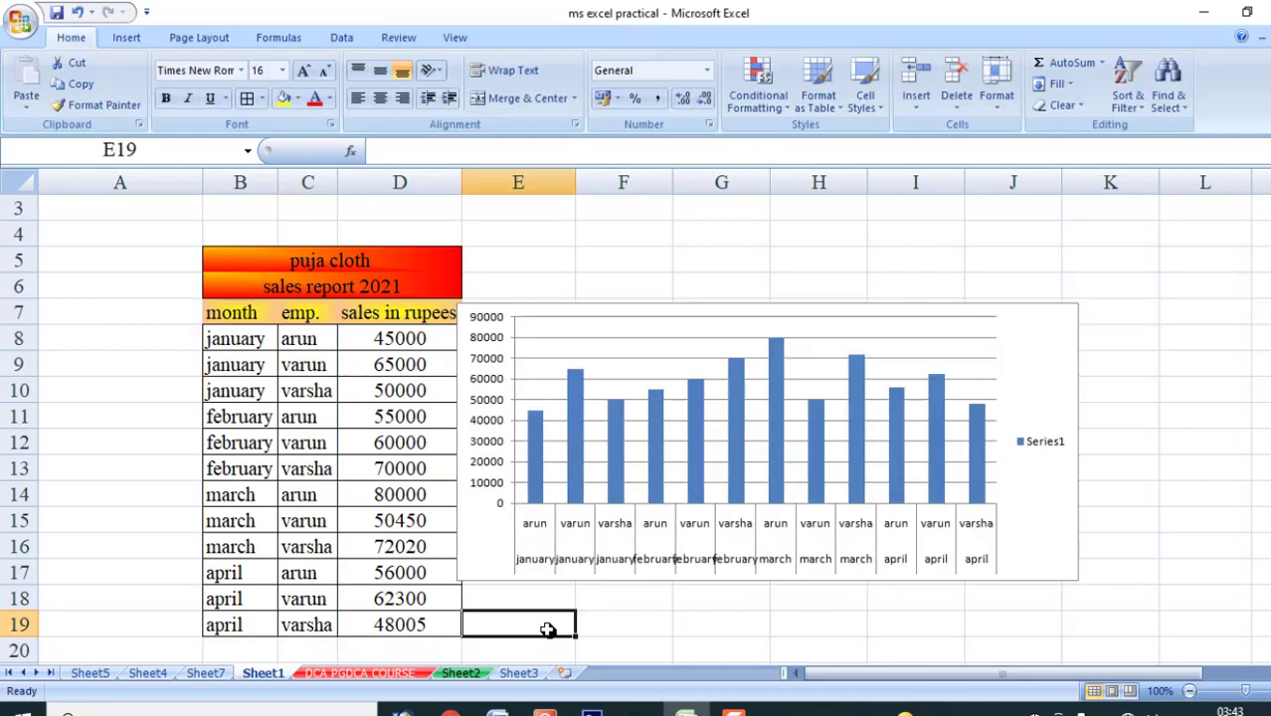
Change Varun's January sales in cell D9 to 60000
left_click(537, 563)
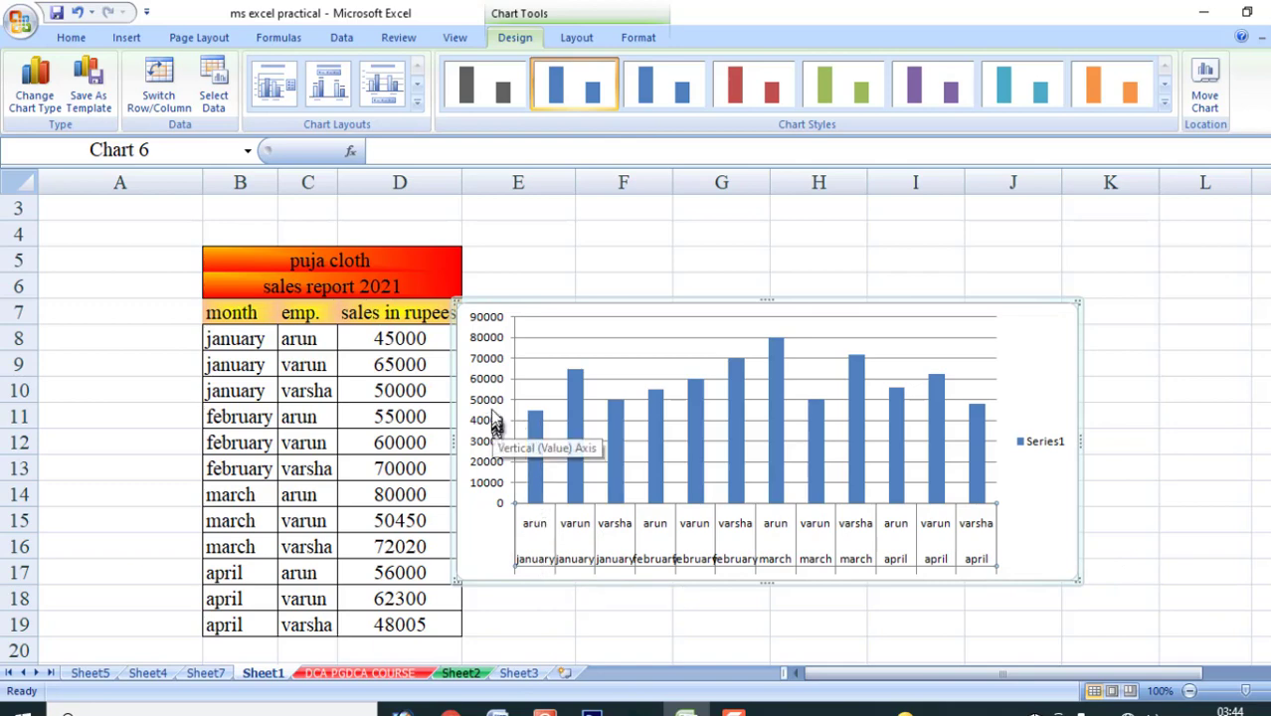
mouse_move(543, 424)
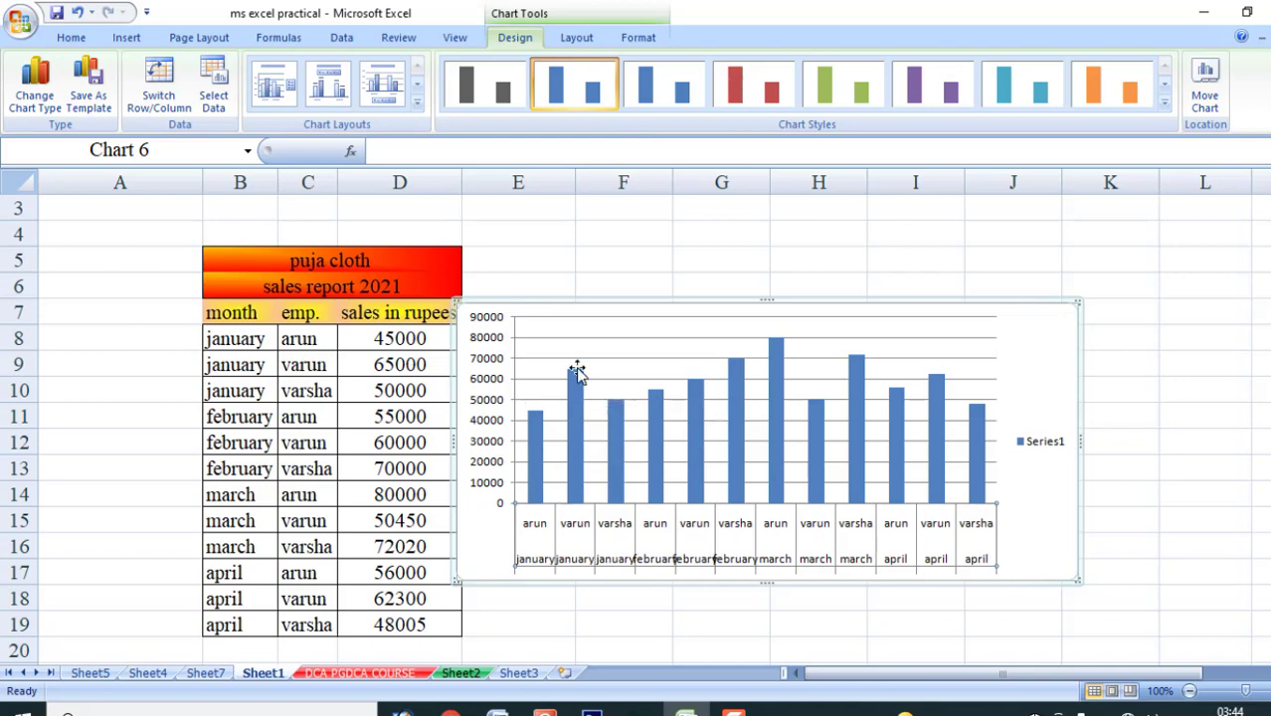
left_click(424, 365)
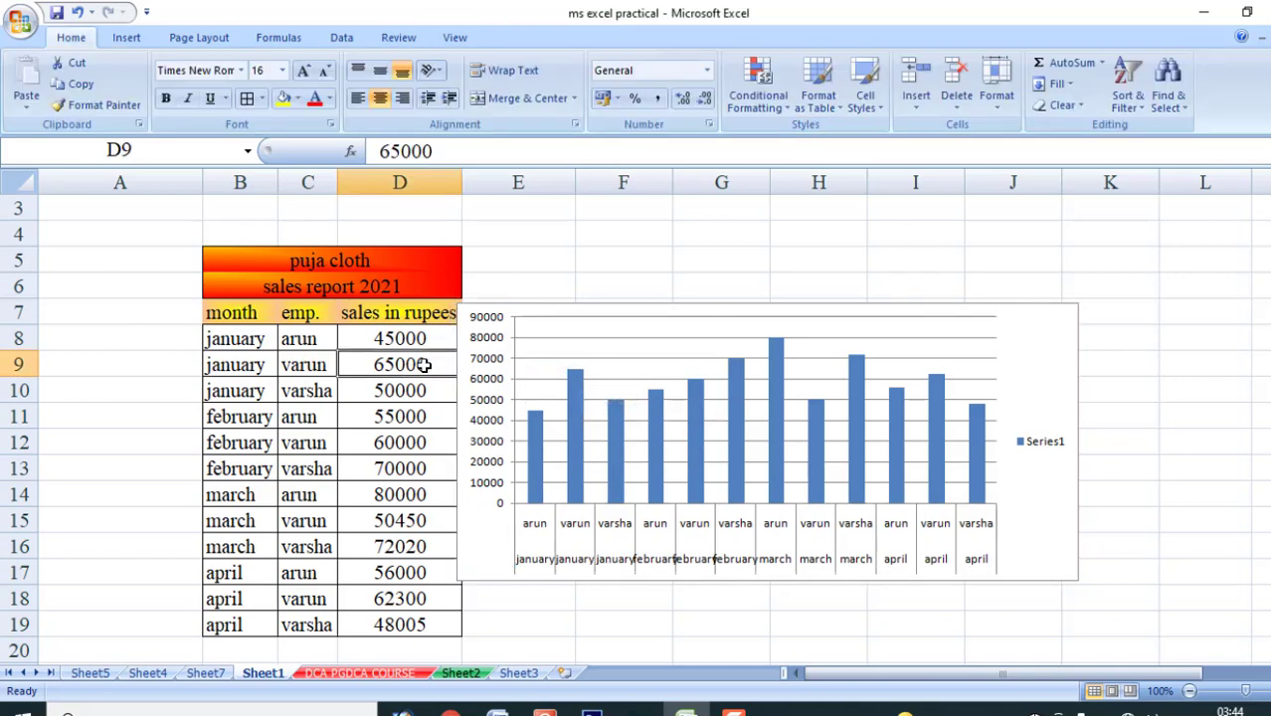
type("6000")
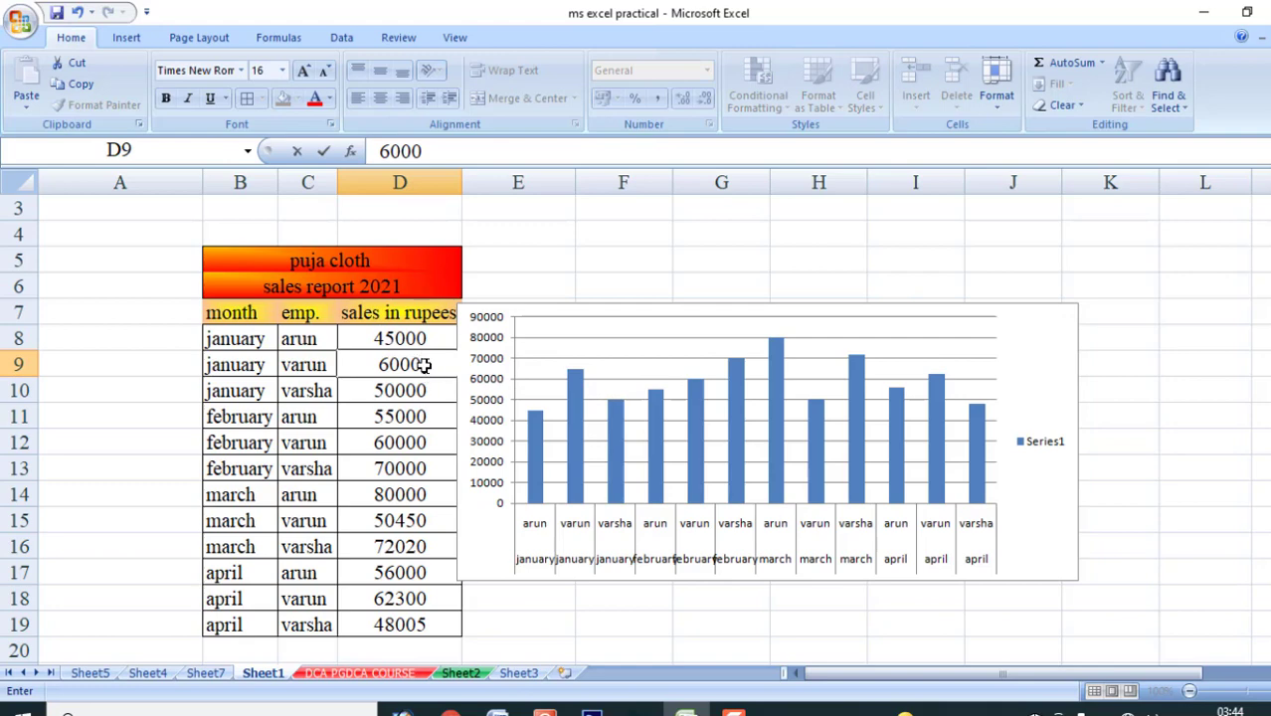
type("0")
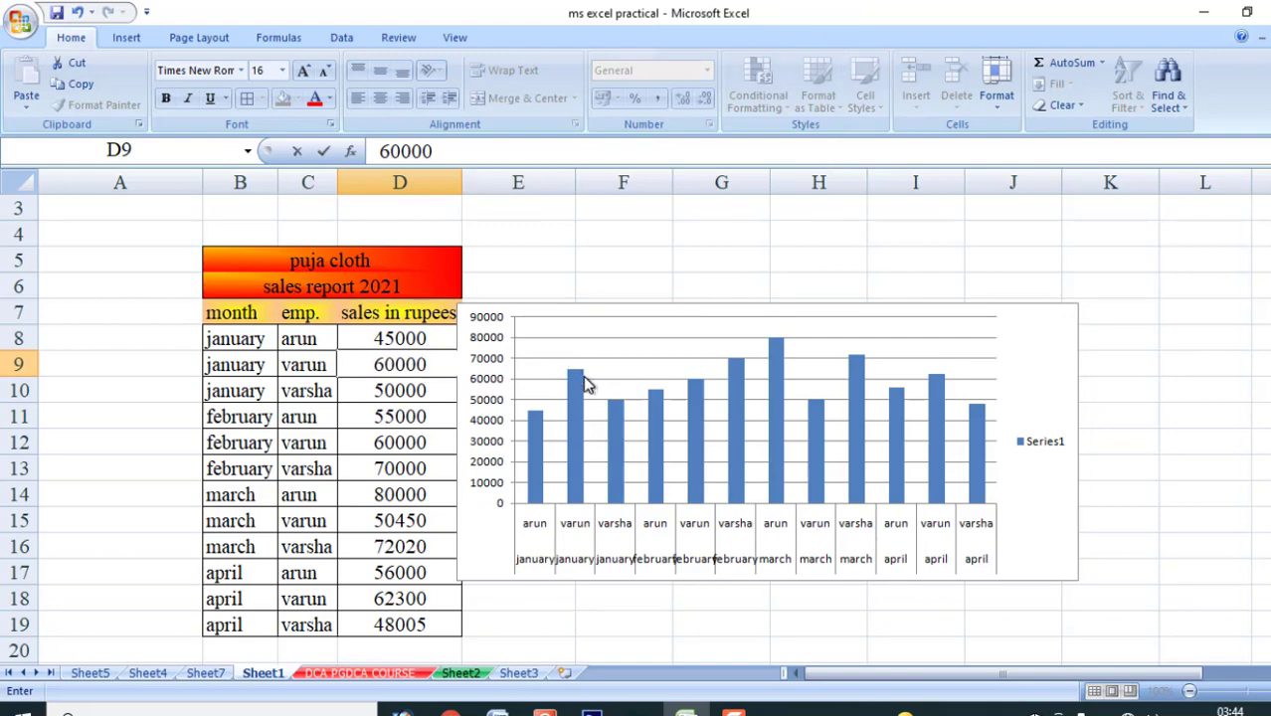
key("Return")
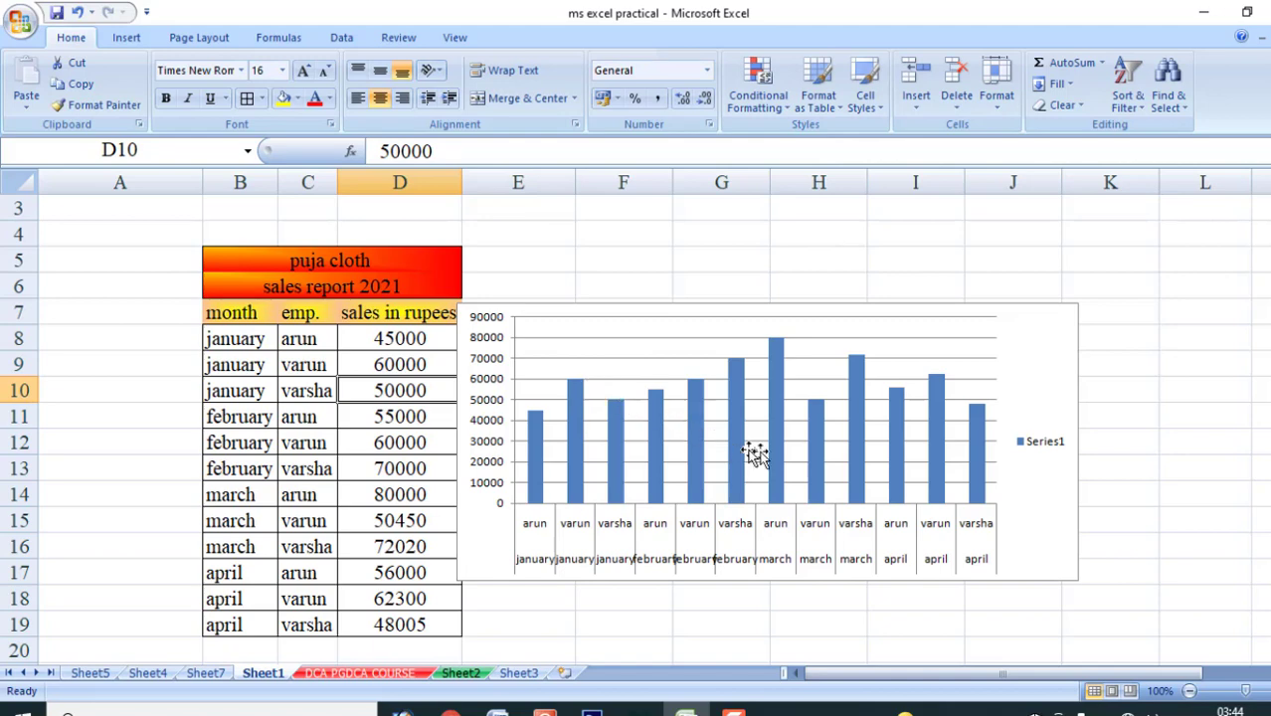
Delete the clustered column chart
left_click(835, 408)
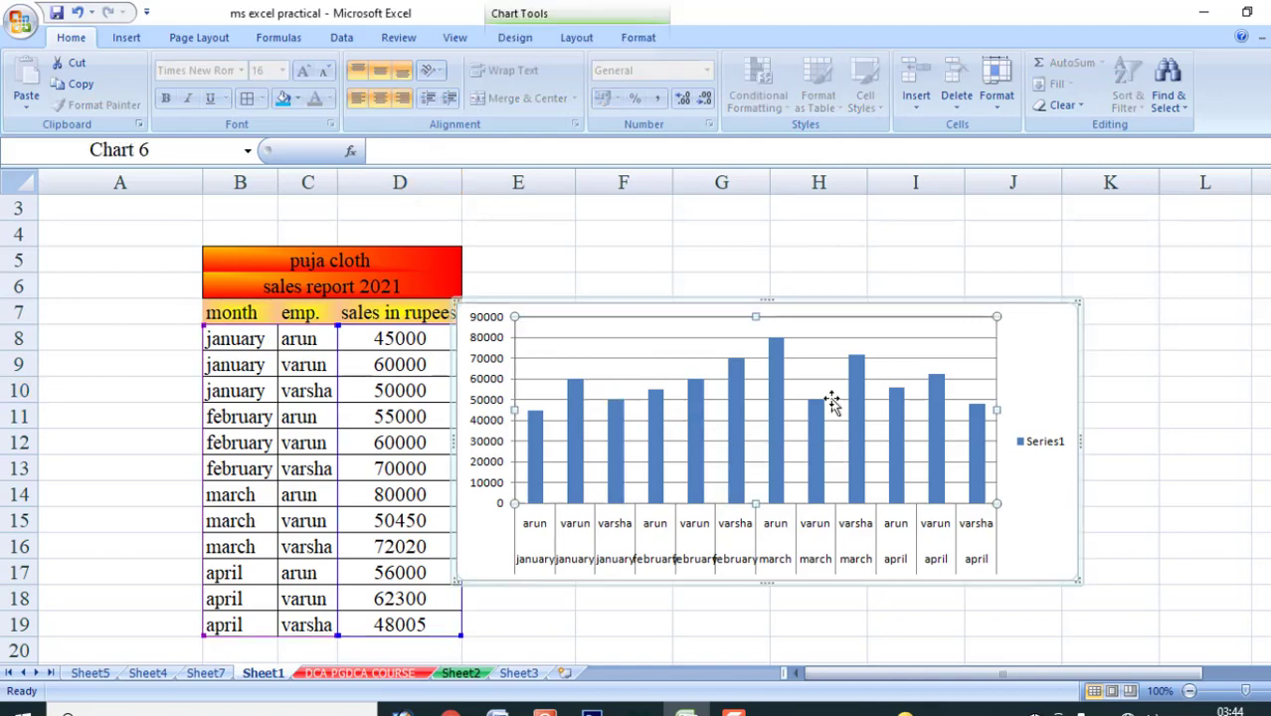
left_click(1068, 308)
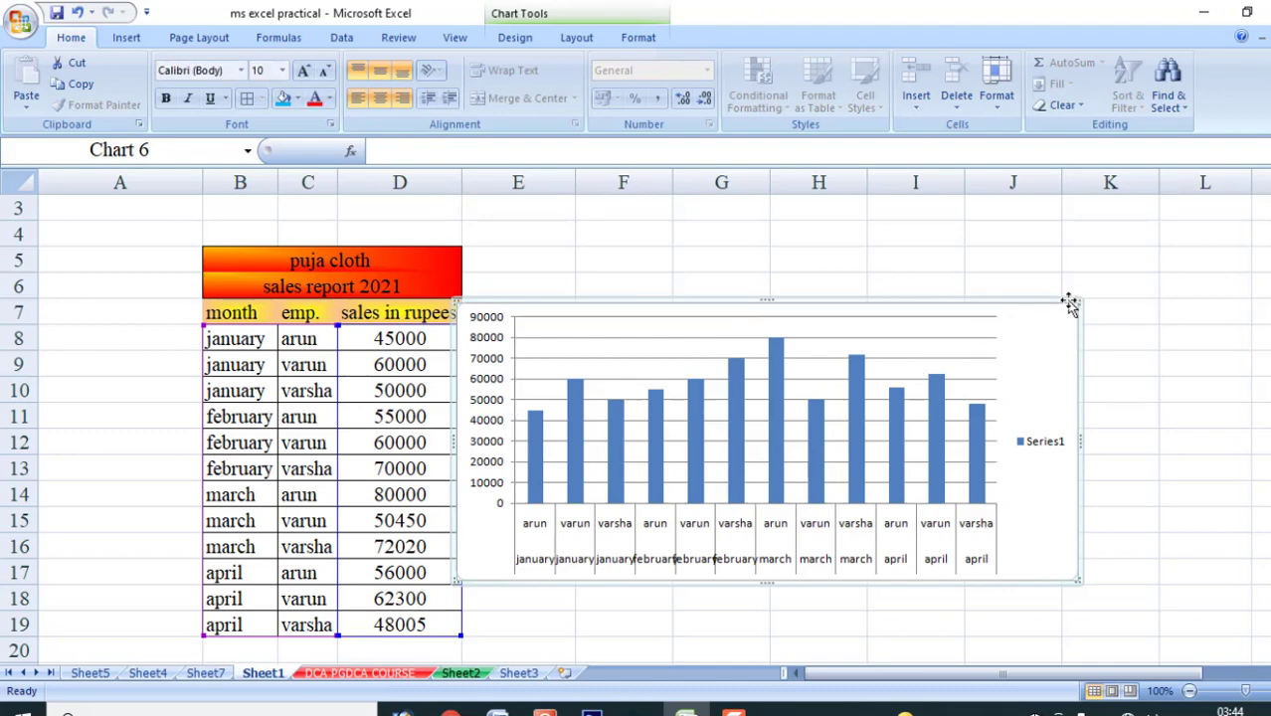
key("Delete")
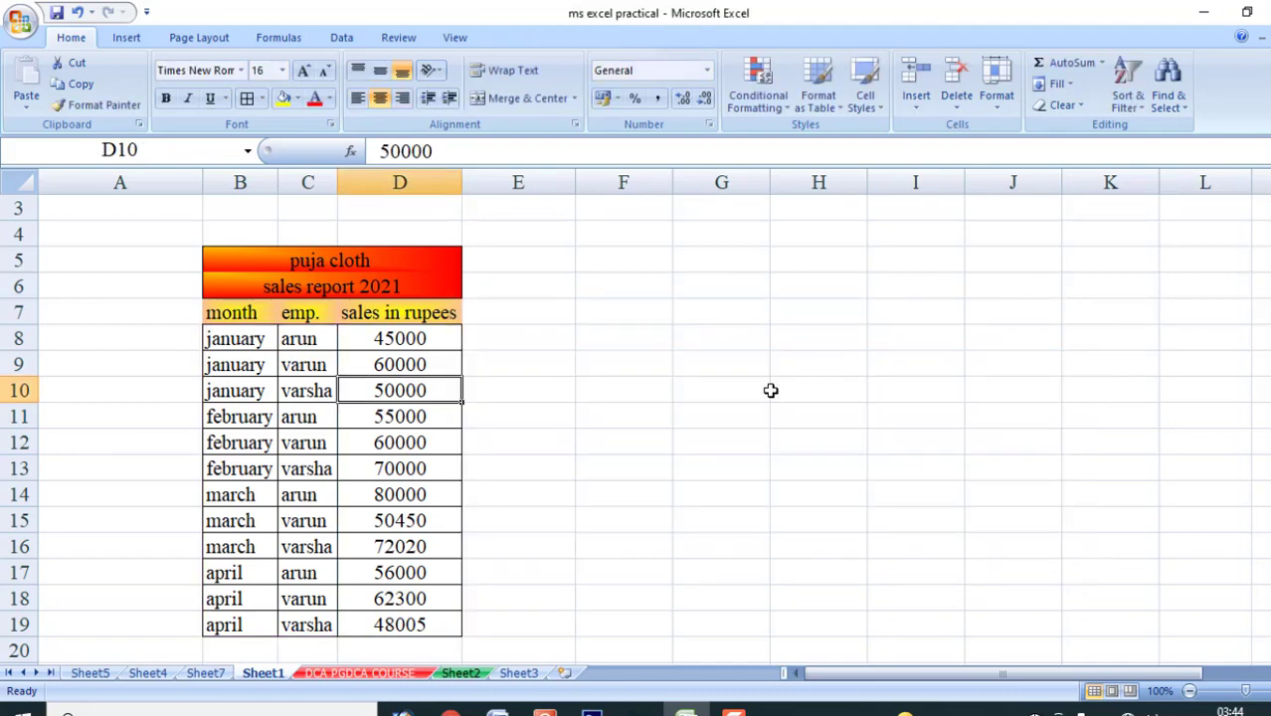
Insert a 2-D line chart of B8:D19, widen it, then delete it
left_click_drag(227, 338, 446, 610)
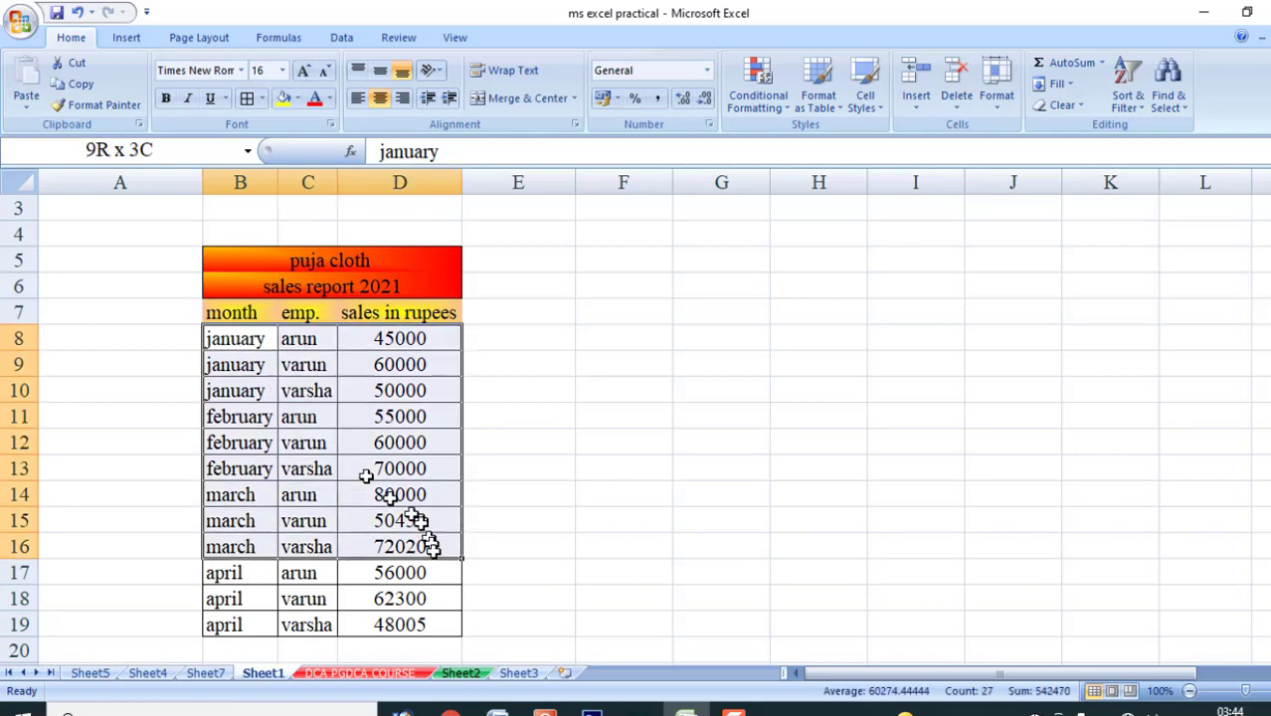
left_click(135, 43)
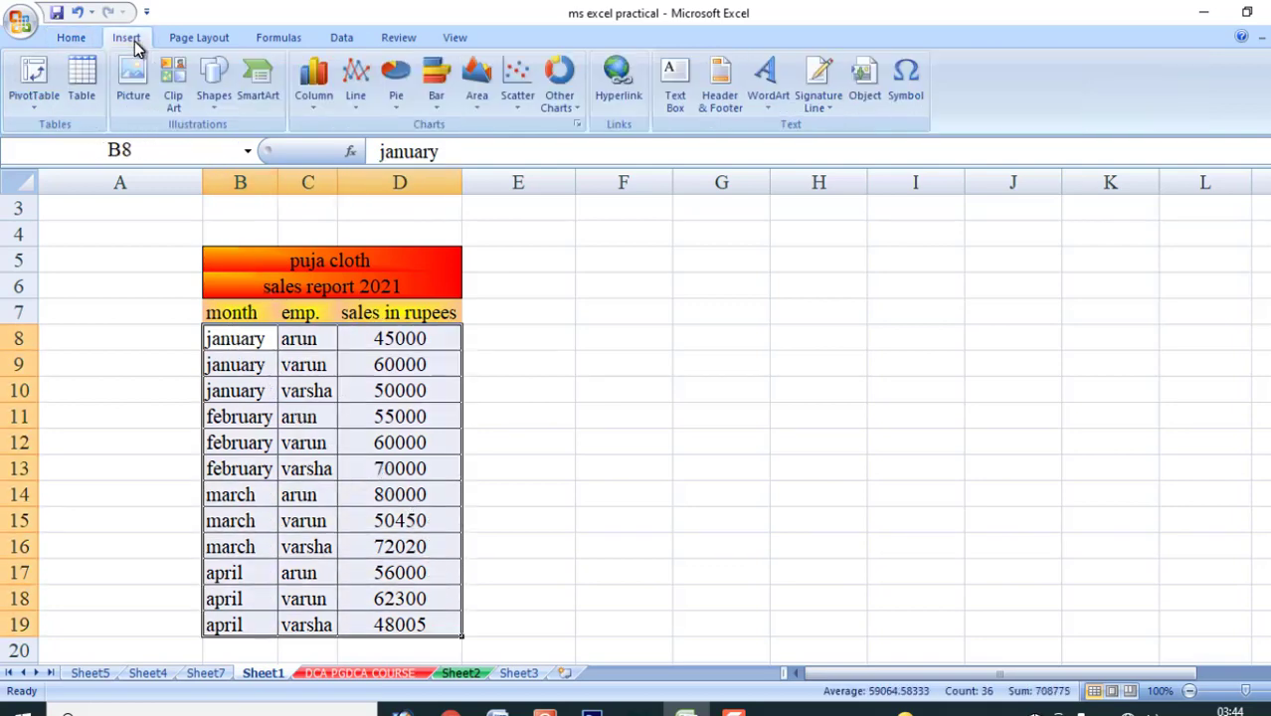
left_click(358, 108)
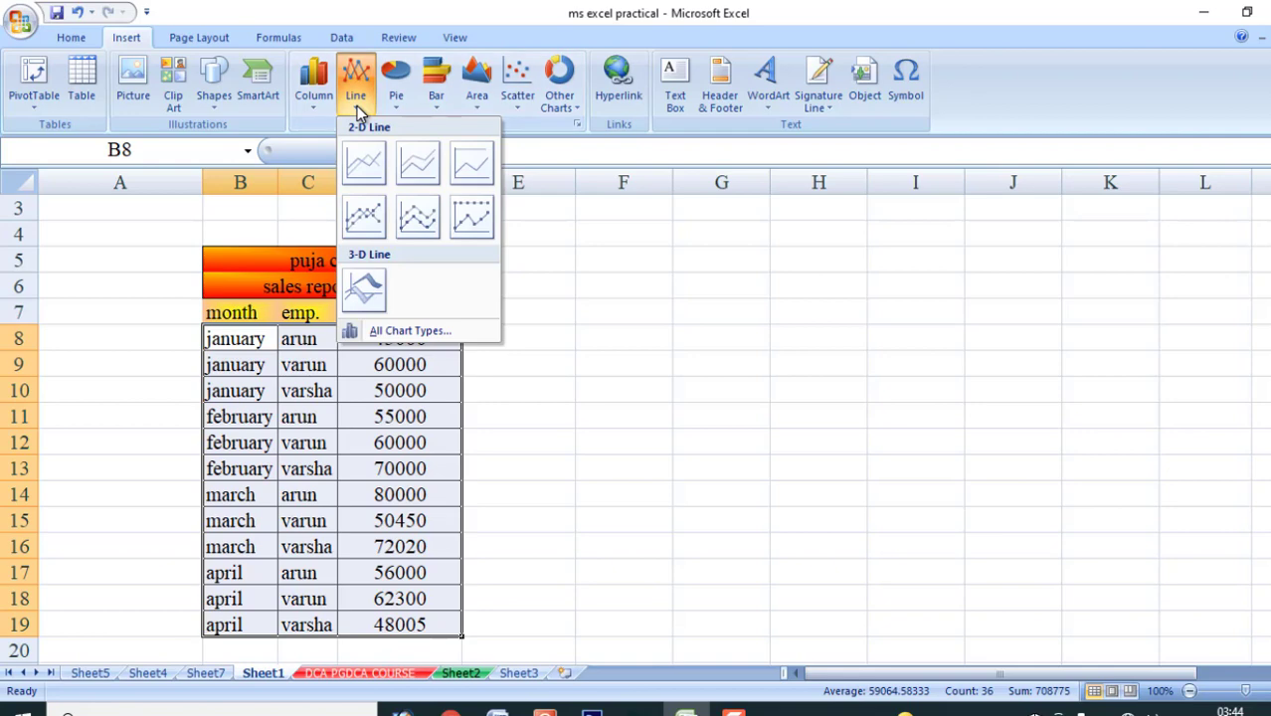
left_click(363, 162)
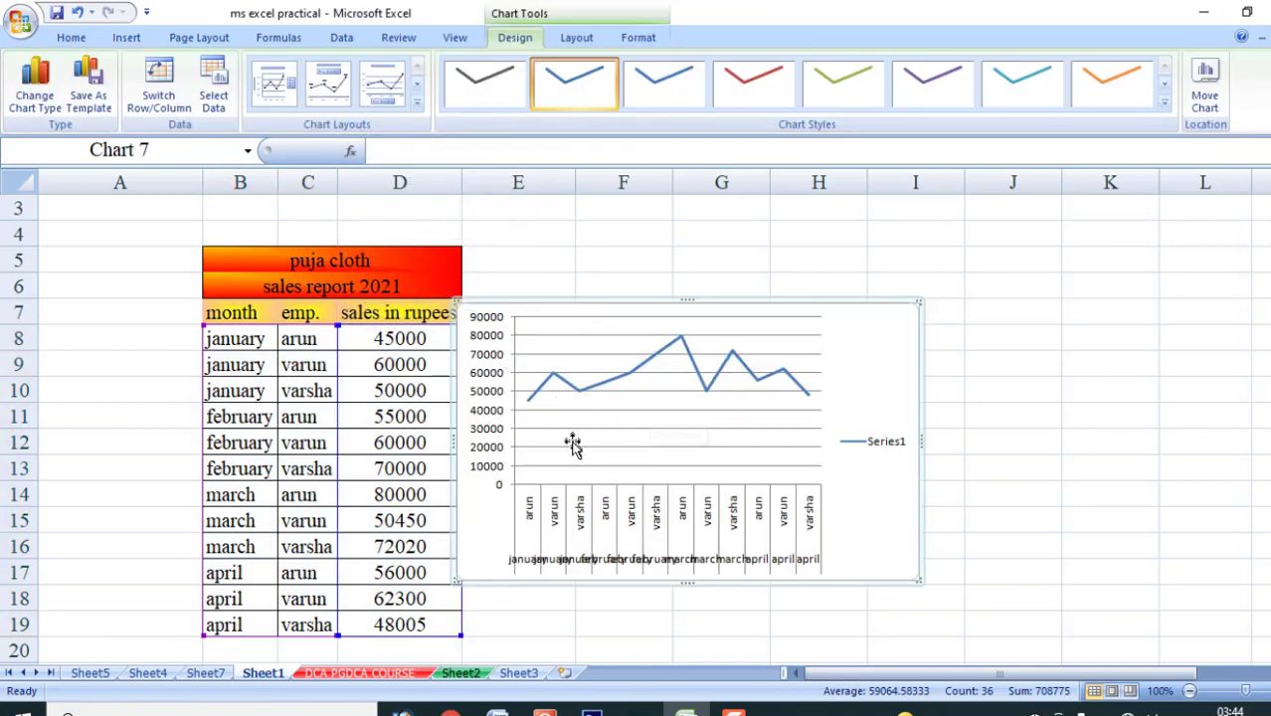
left_click(649, 426)
left_click_drag(922, 413, 1069, 414)
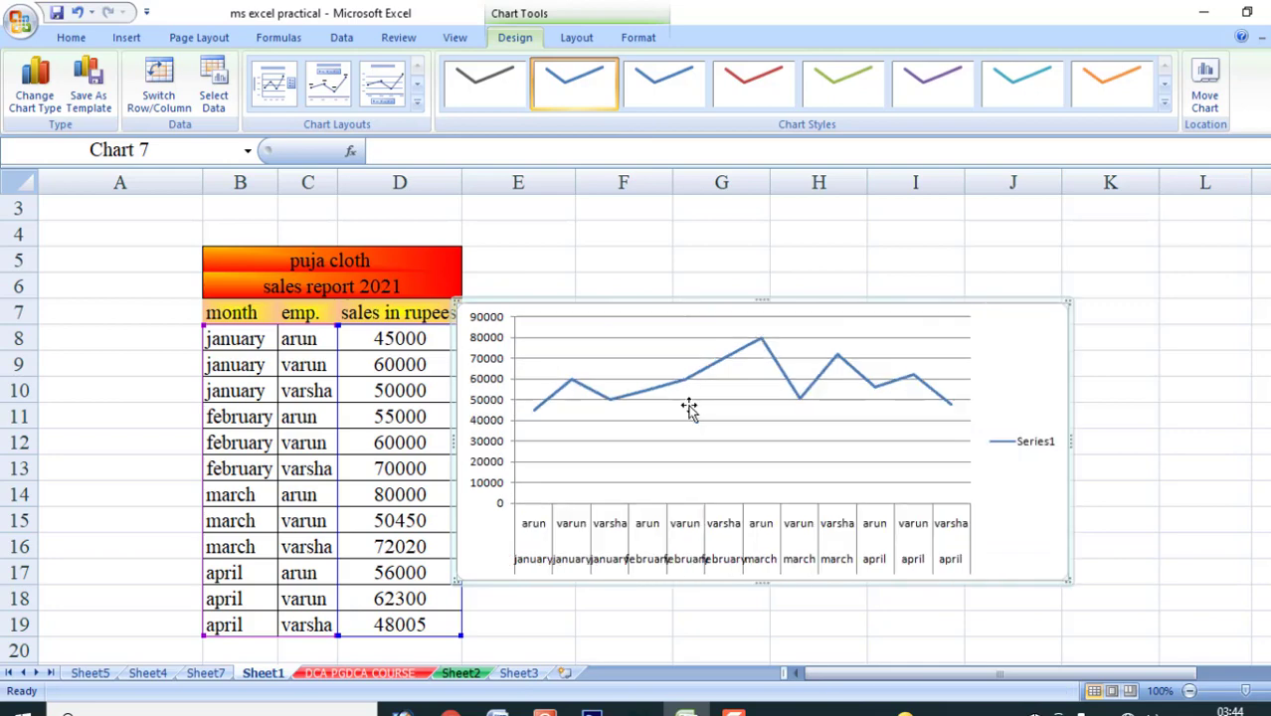
left_click(624, 624)
left_click(701, 430)
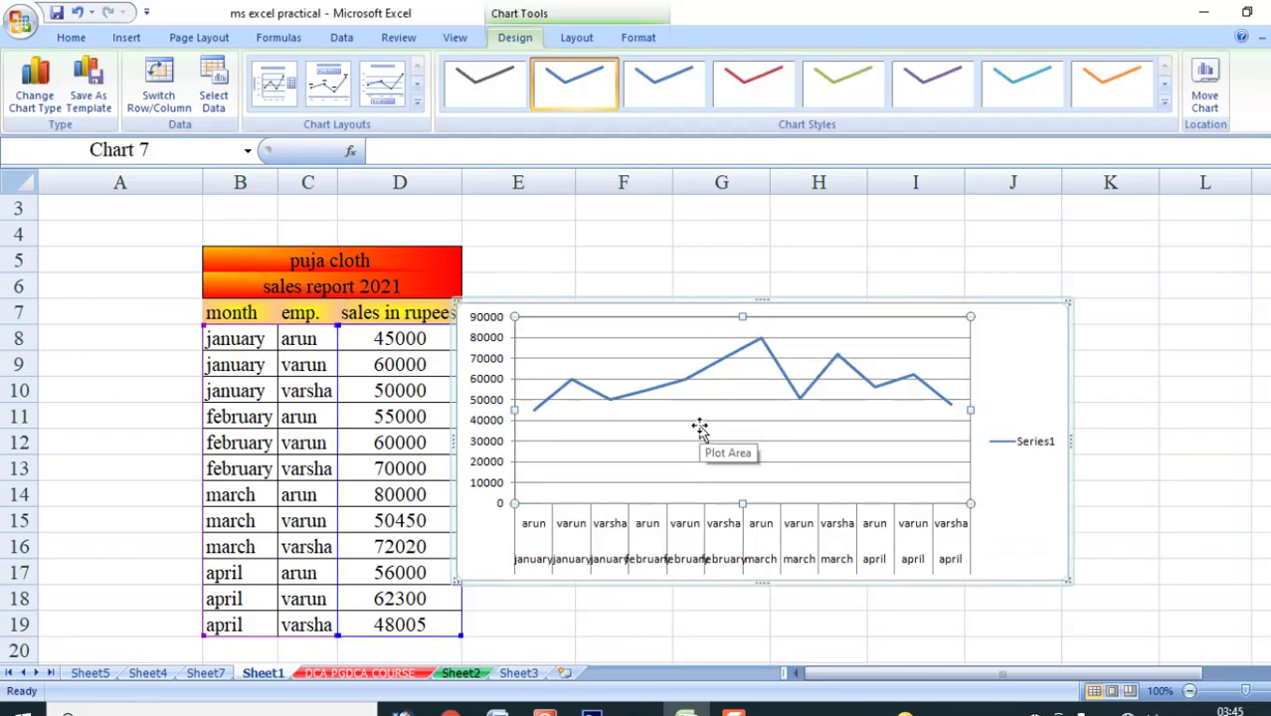
key("Delete")
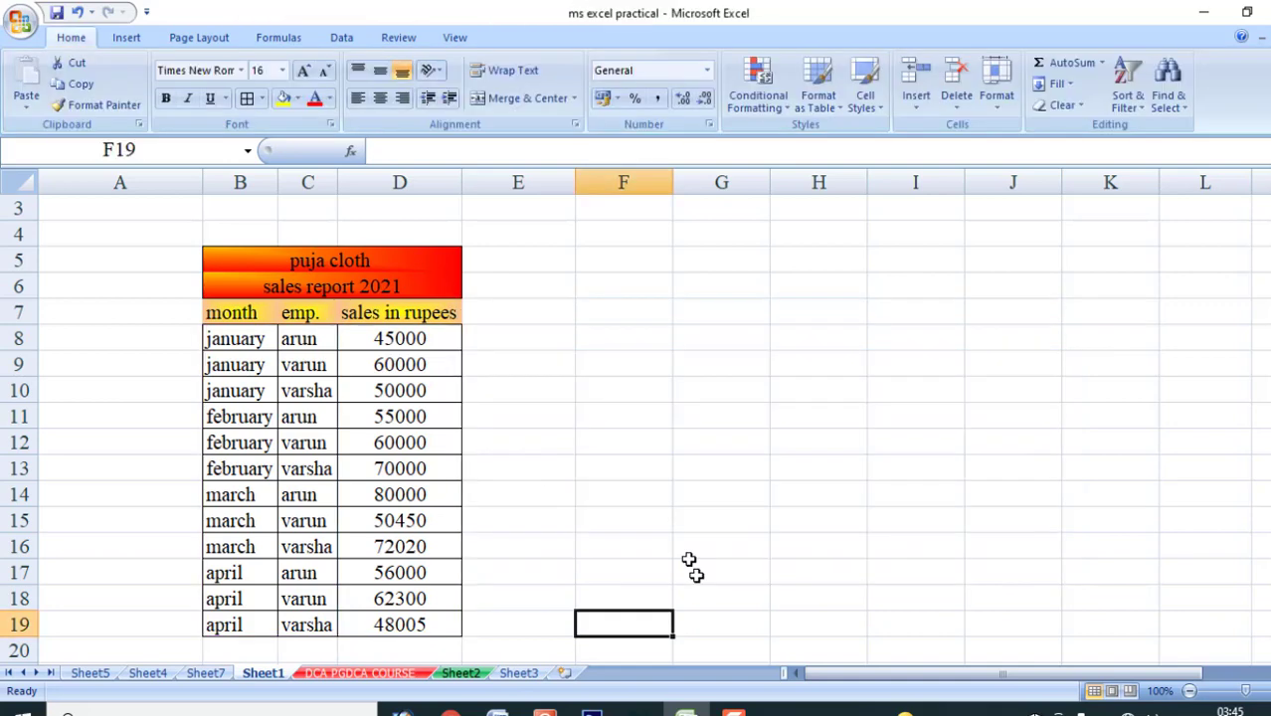
Hyperlink cell F19 to the Desktop file 'presentation for class.pptx'
left_click(130, 40)
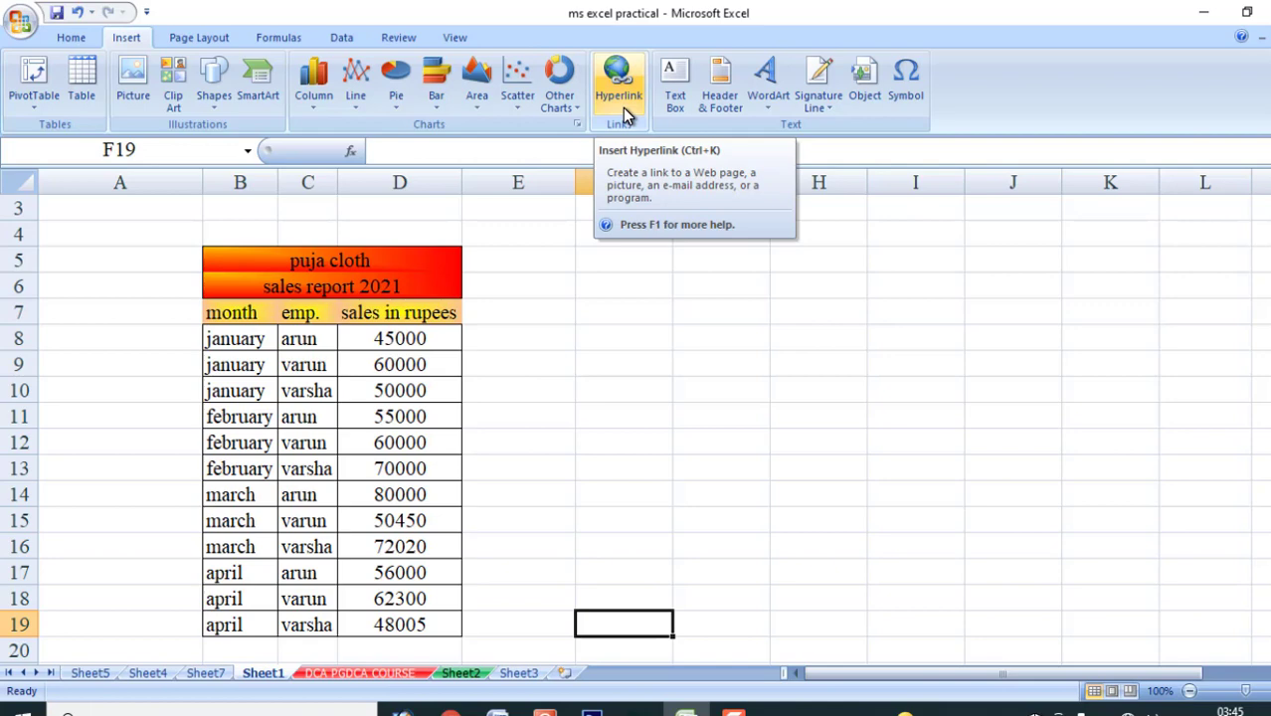
left_click(623, 108)
left_click(593, 404)
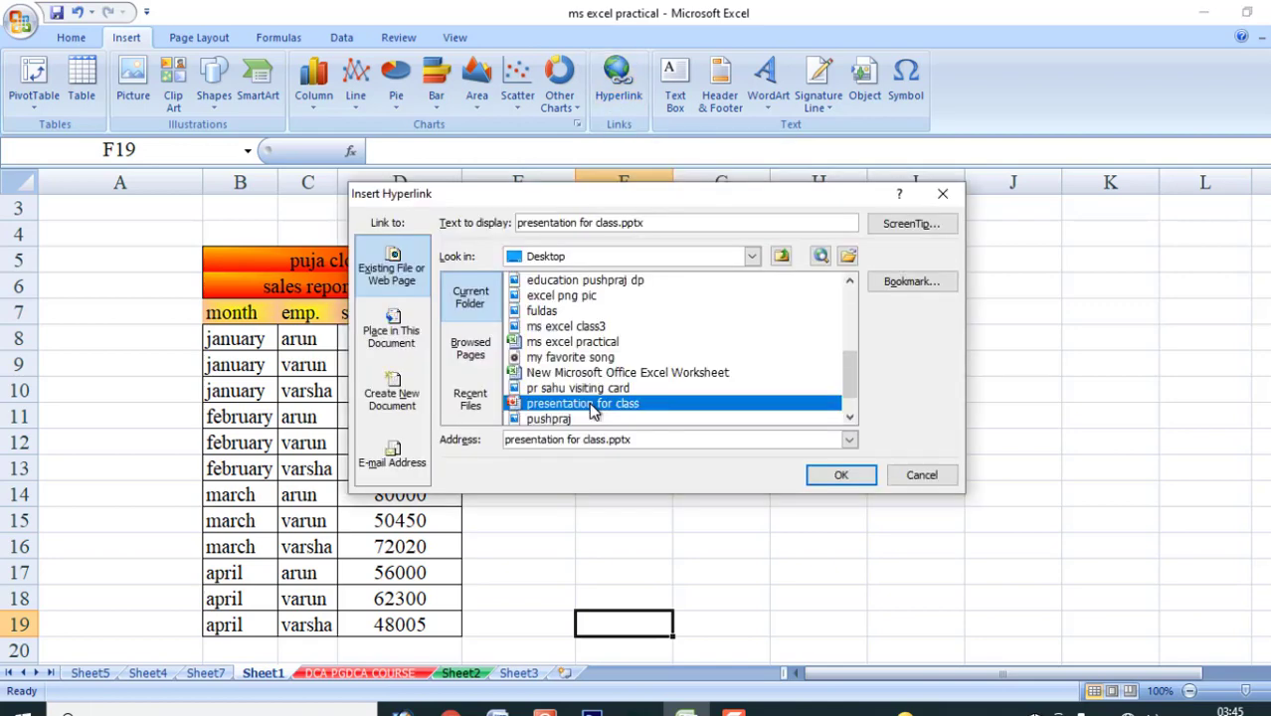
left_click(559, 389)
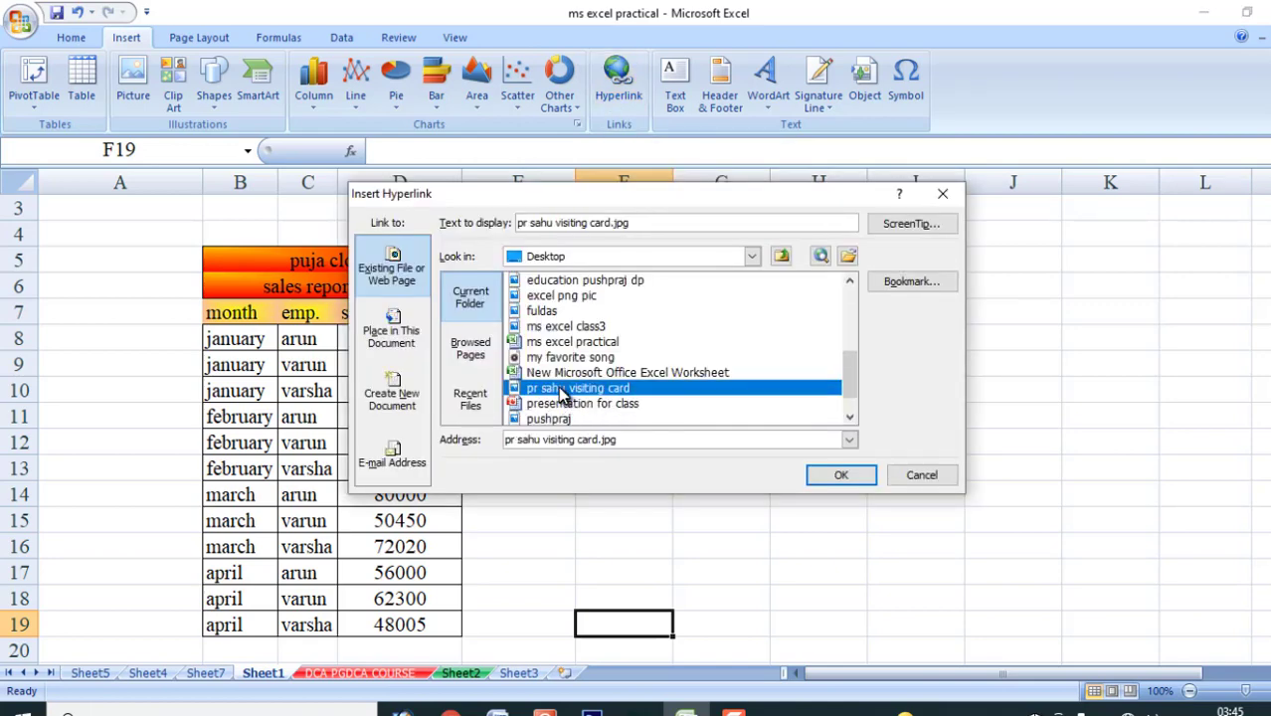
left_click(557, 404)
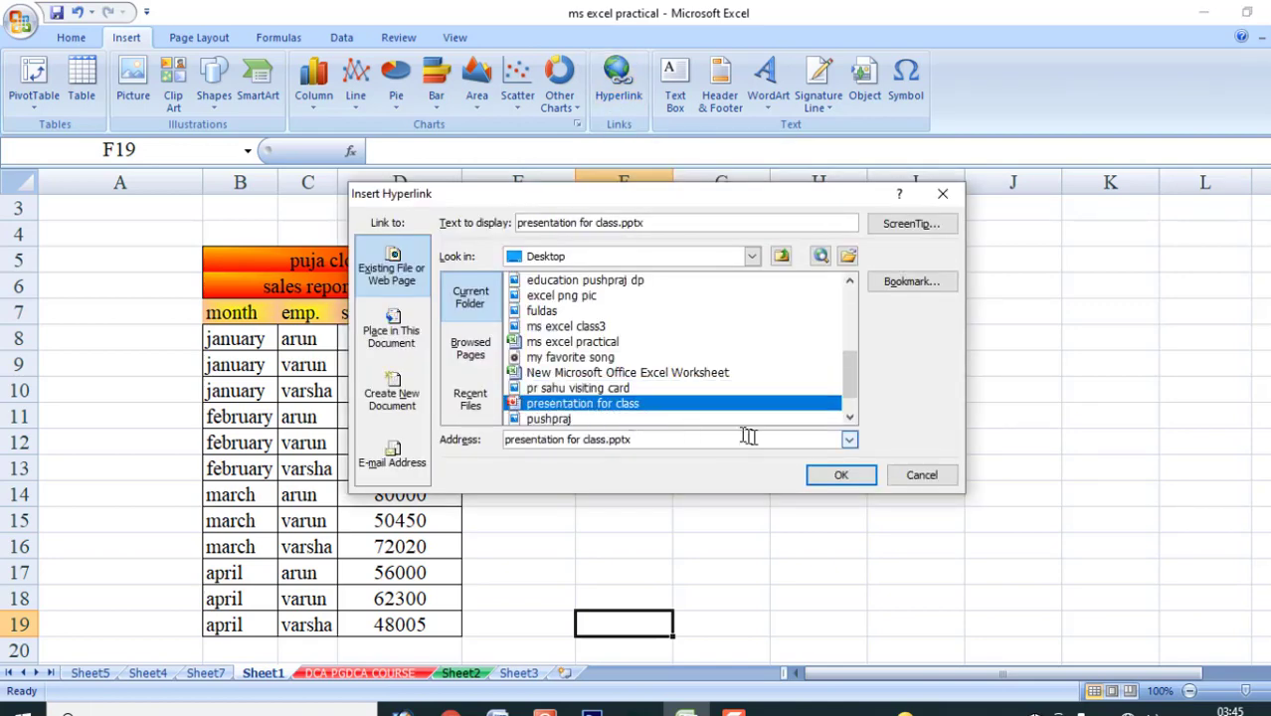
left_click(839, 476)
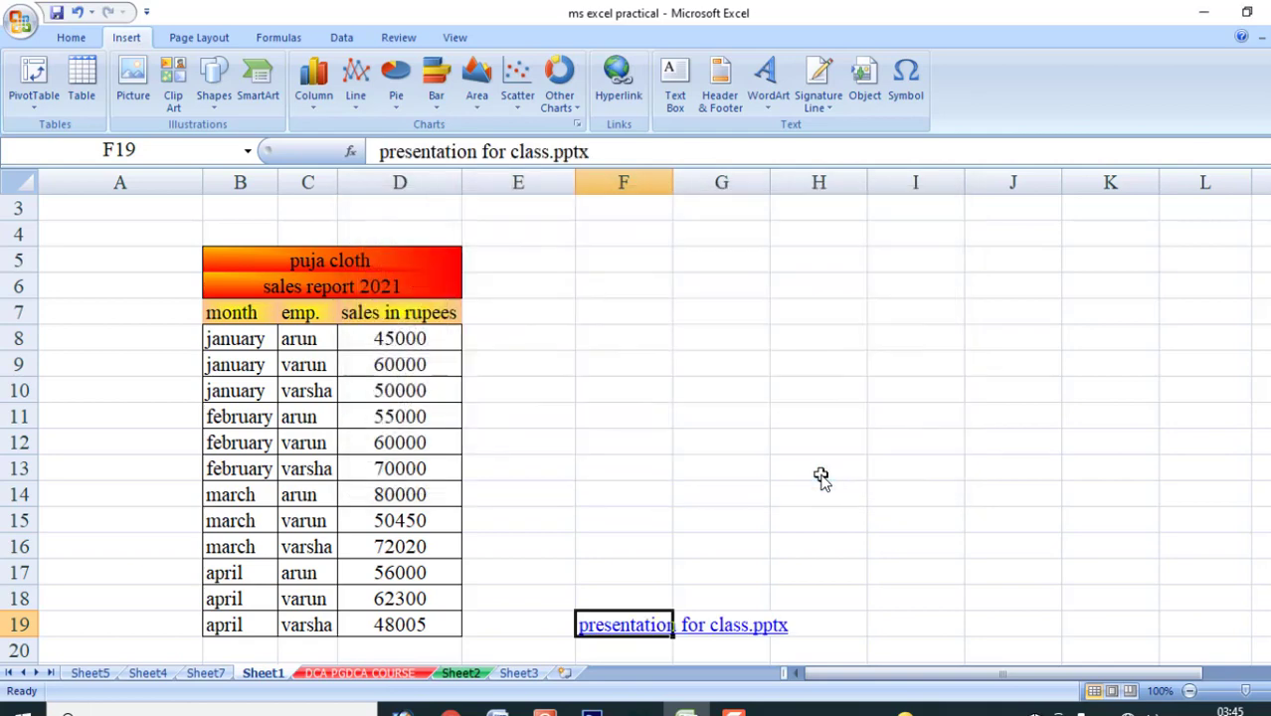
scroll(701, 398, "down", 1)
scroll(686, 418, "down", 1)
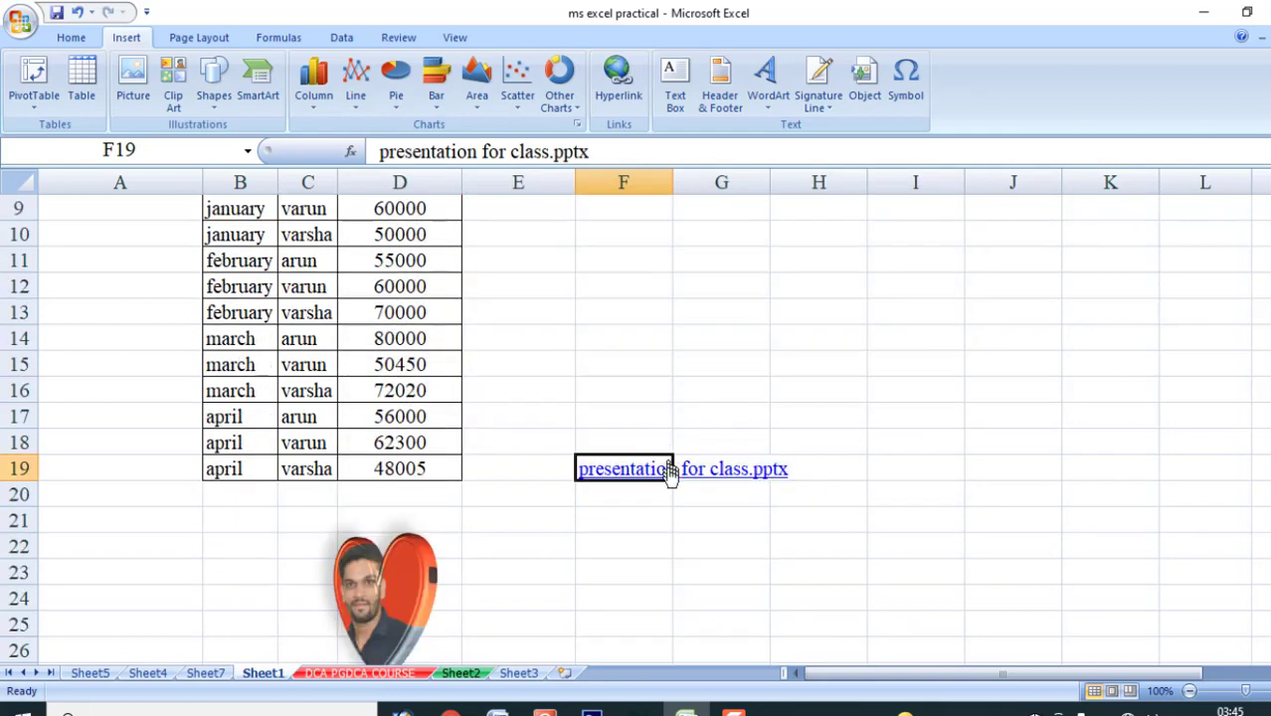
scroll(669, 467, "down", 1)
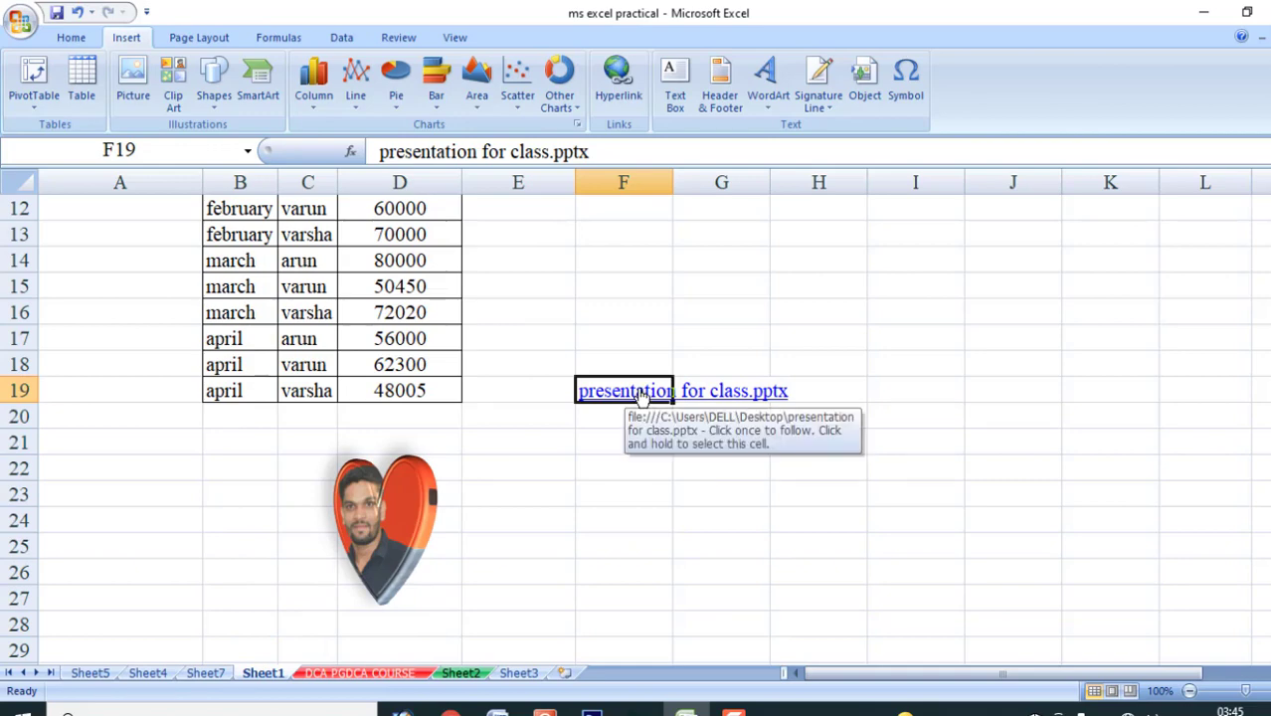
left_click(641, 394)
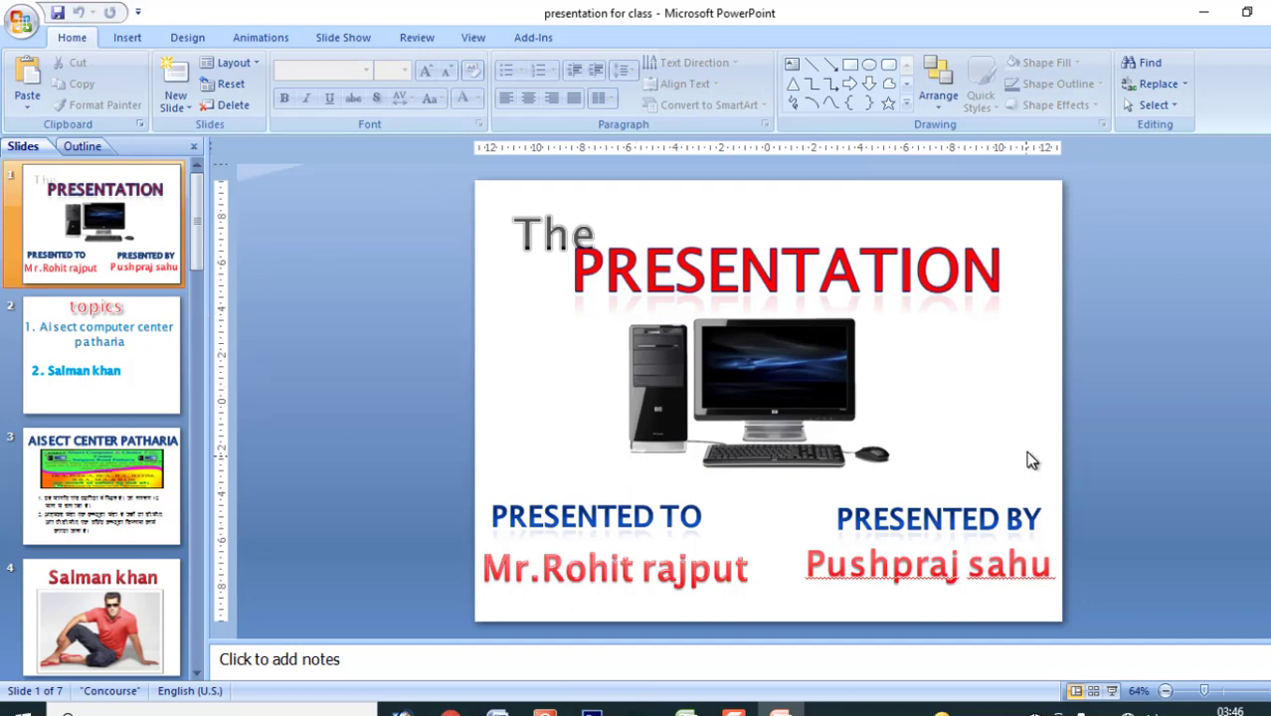
scroll(1026, 453, "down", 2)
left_click(1268, 12)
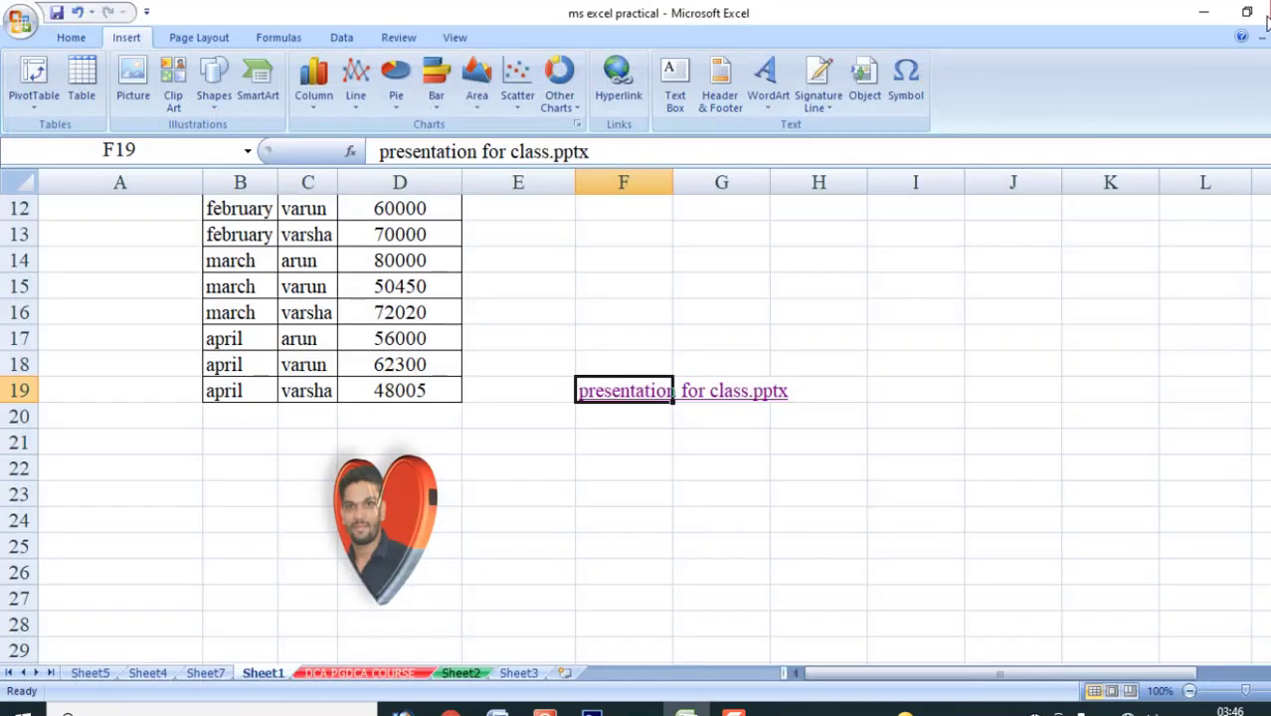
Draw an empty text box to the right of the sales table, near cell F12
left_click(646, 320)
scroll(615, 344, "up", 2)
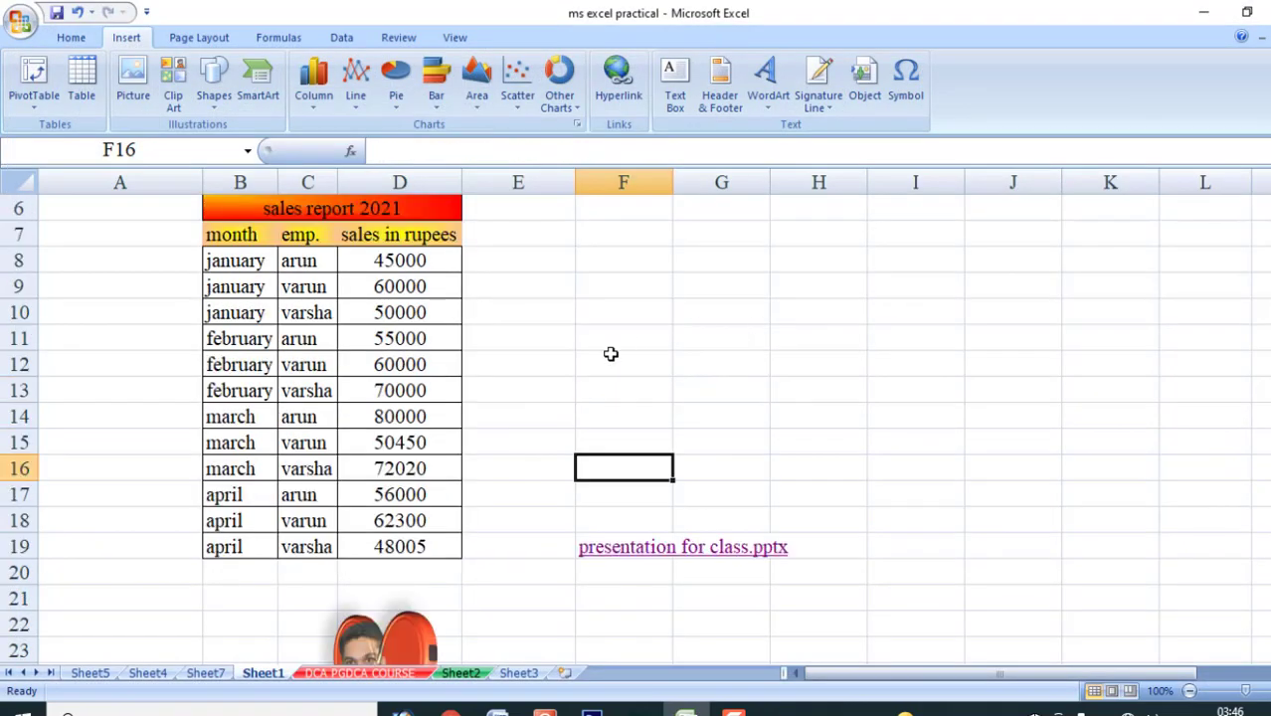
left_click(611, 355)
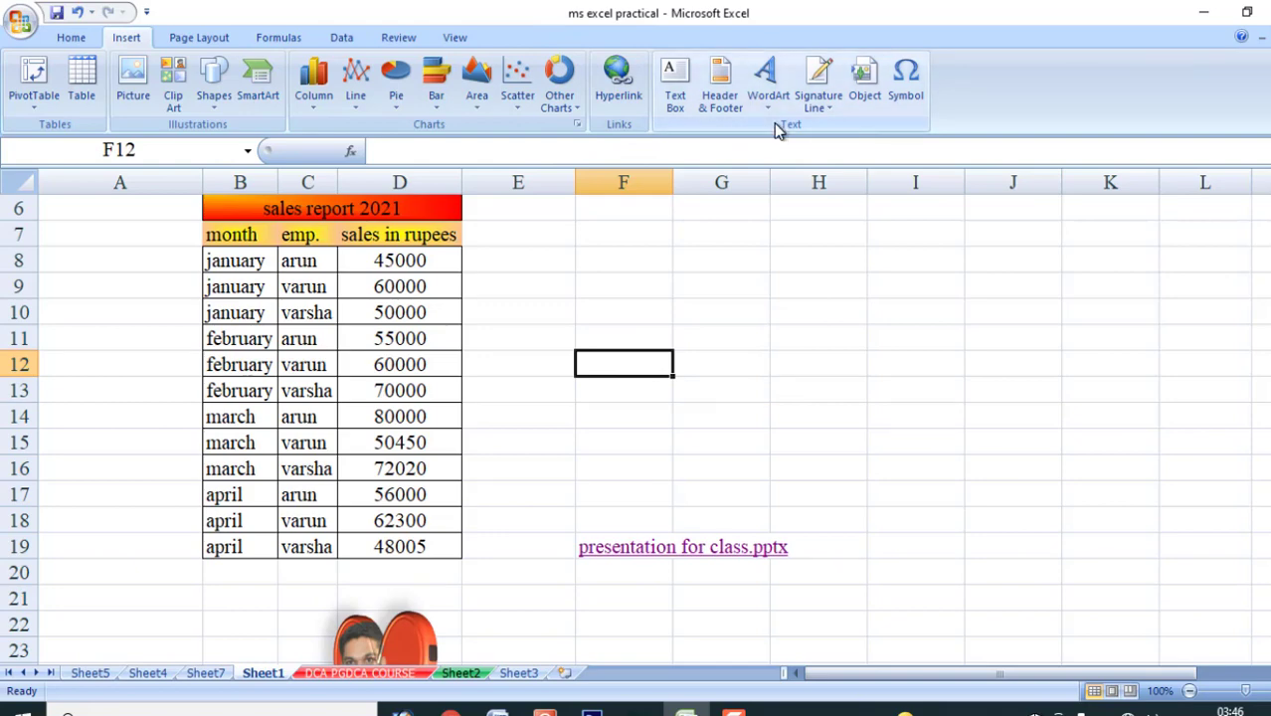
left_click(682, 101)
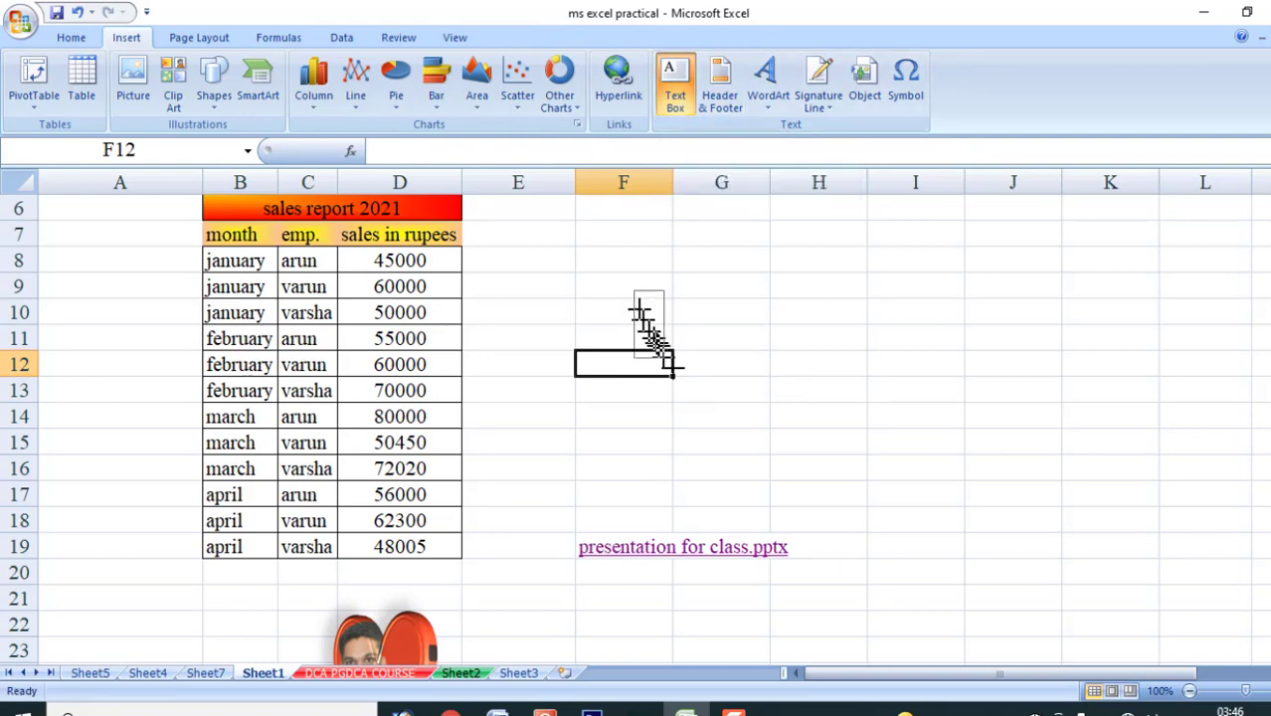
left_click_drag(665, 356, 936, 477)
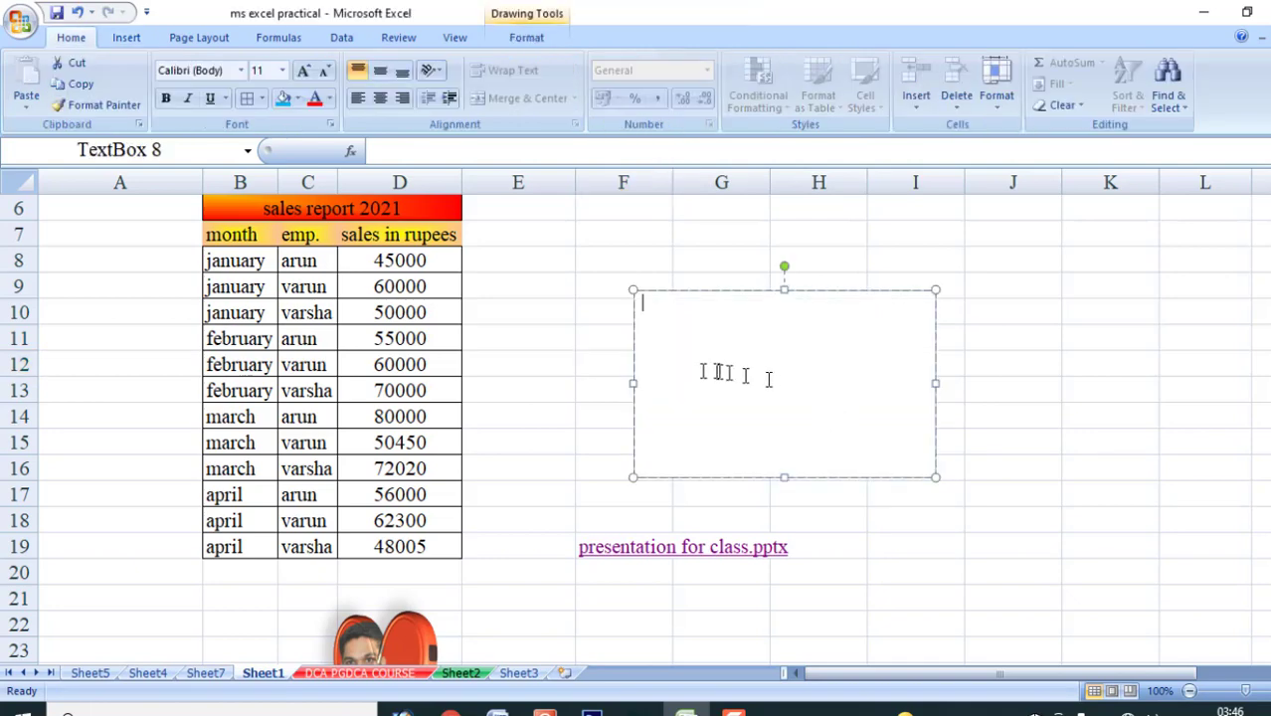
left_click(587, 364)
left_click(126, 37)
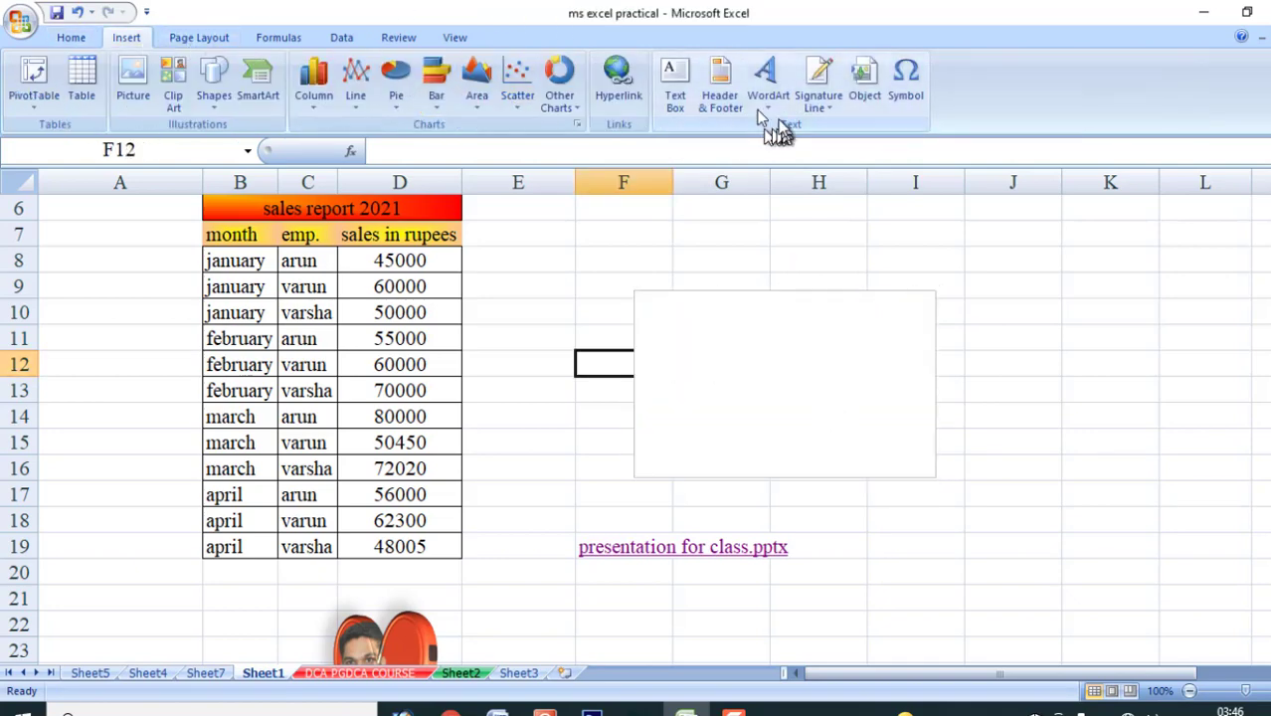
left_click(558, 260)
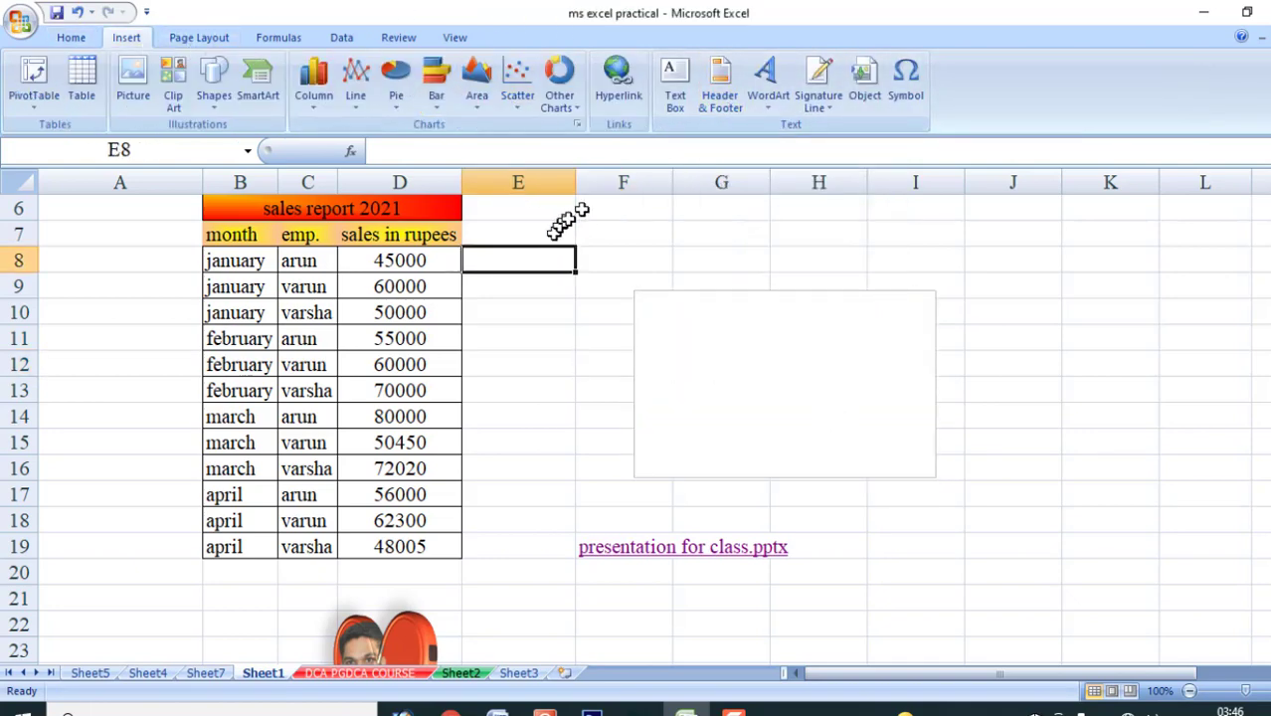
Enter 'jai mata di' in the right section of the page header
left_click(721, 95)
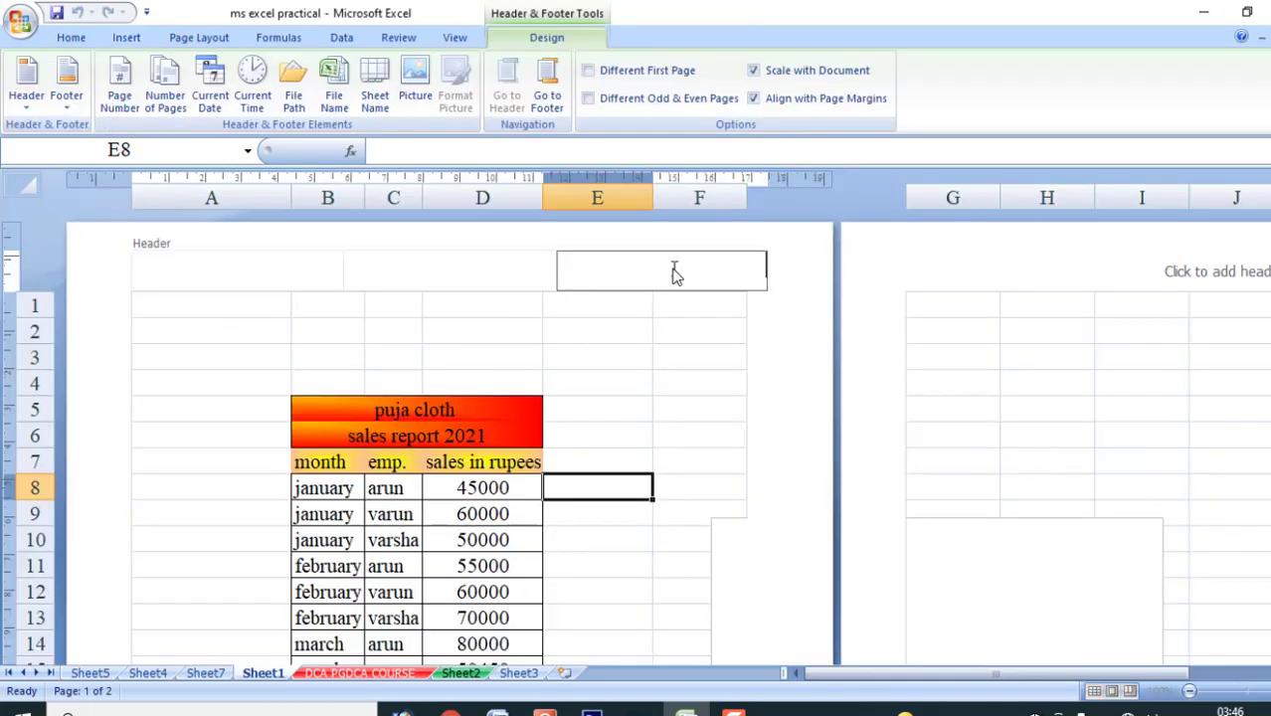
left_click(256, 271)
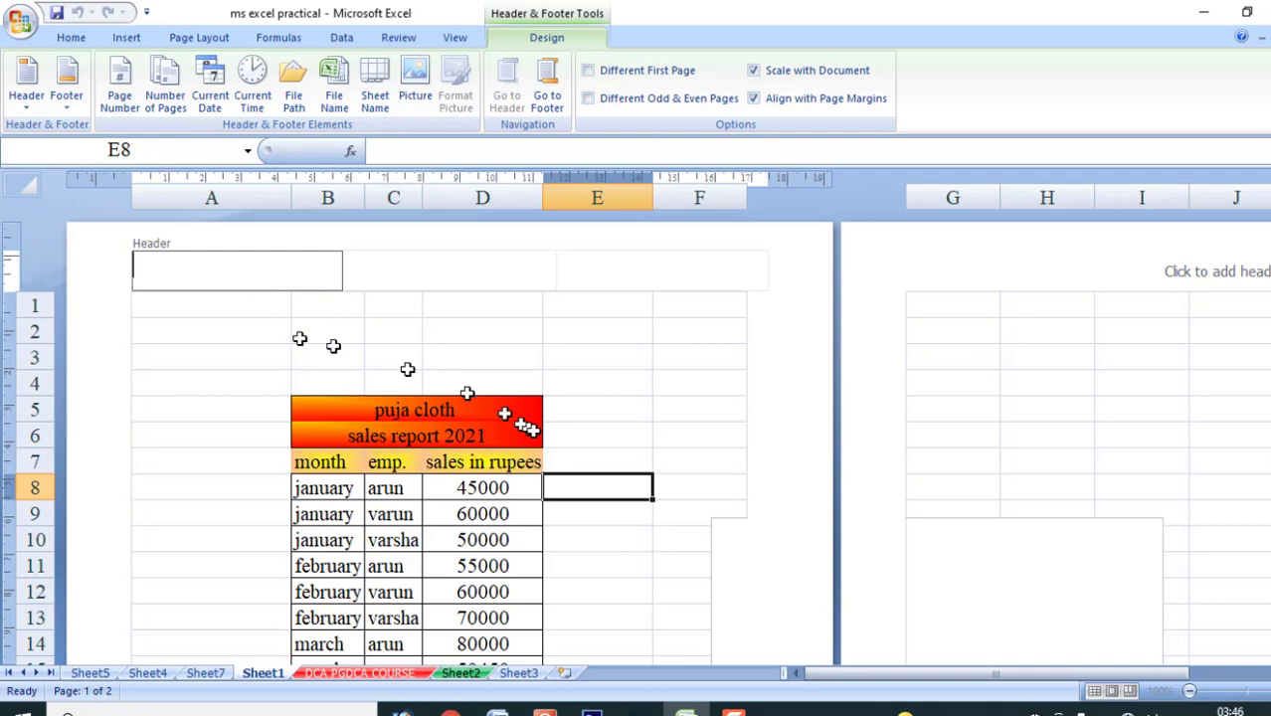
left_click(584, 550)
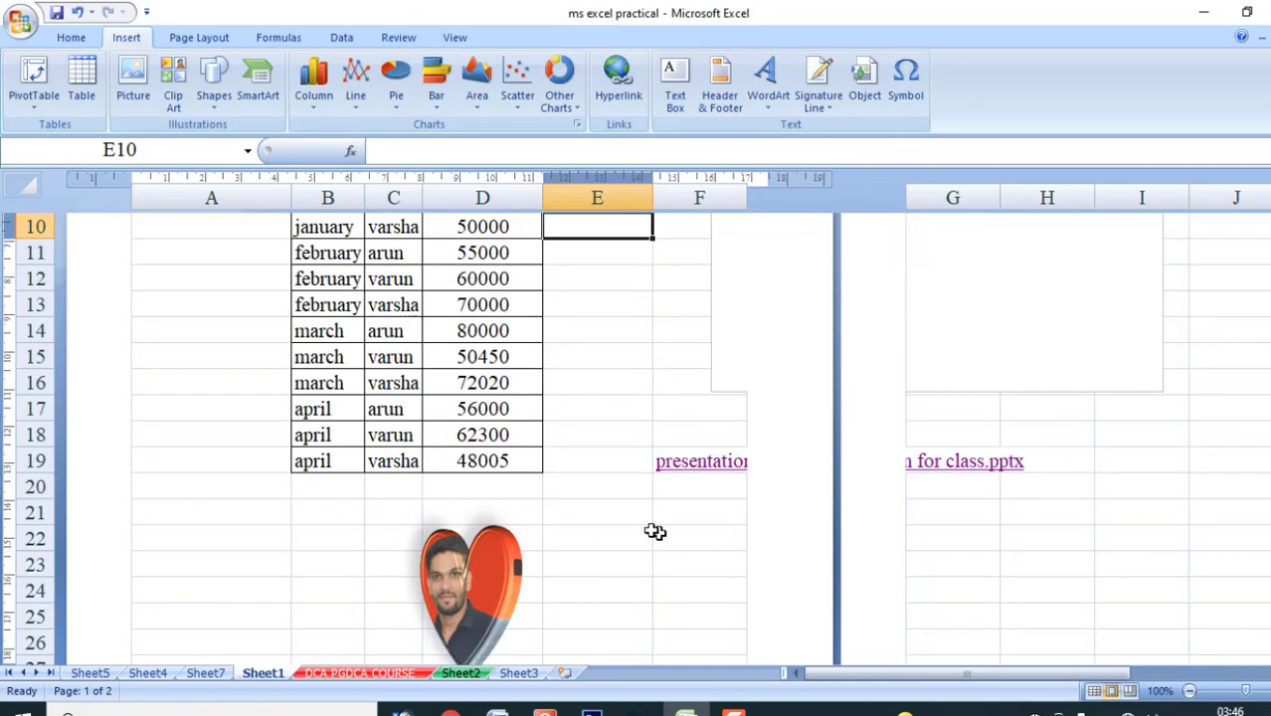
left_click(241, 267)
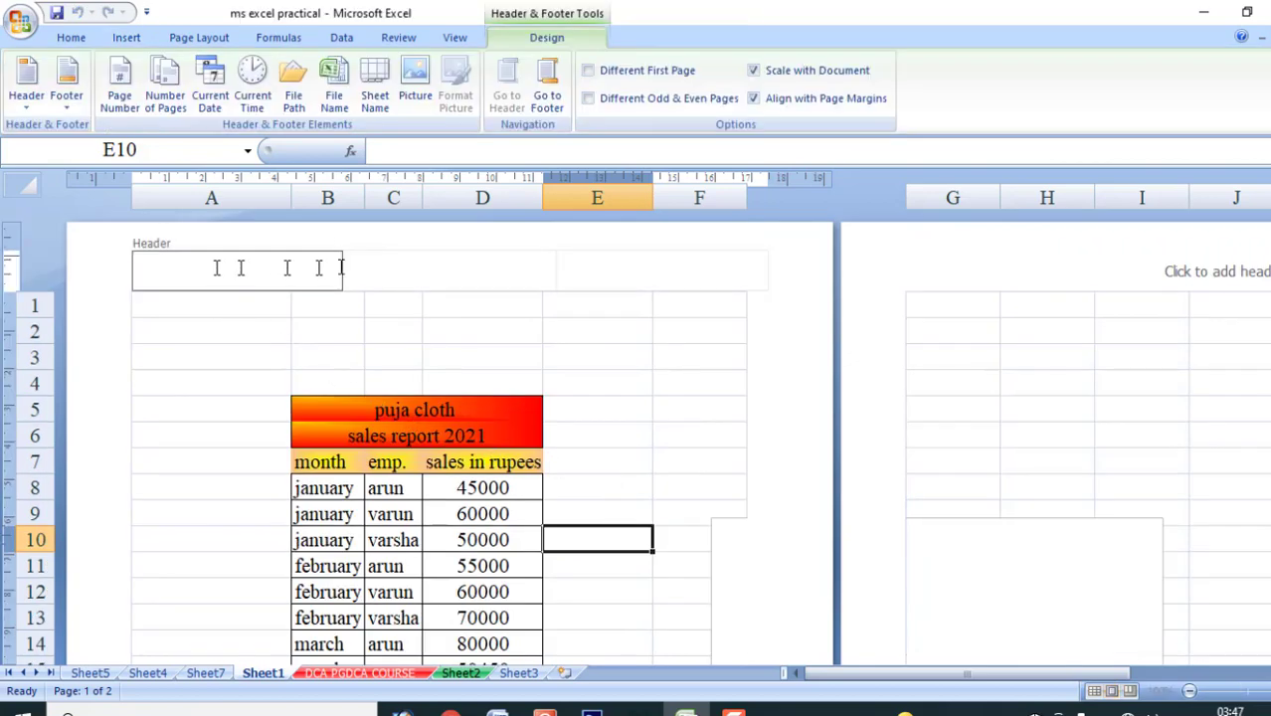
left_click(390, 269)
left_click(634, 264)
type("jai")
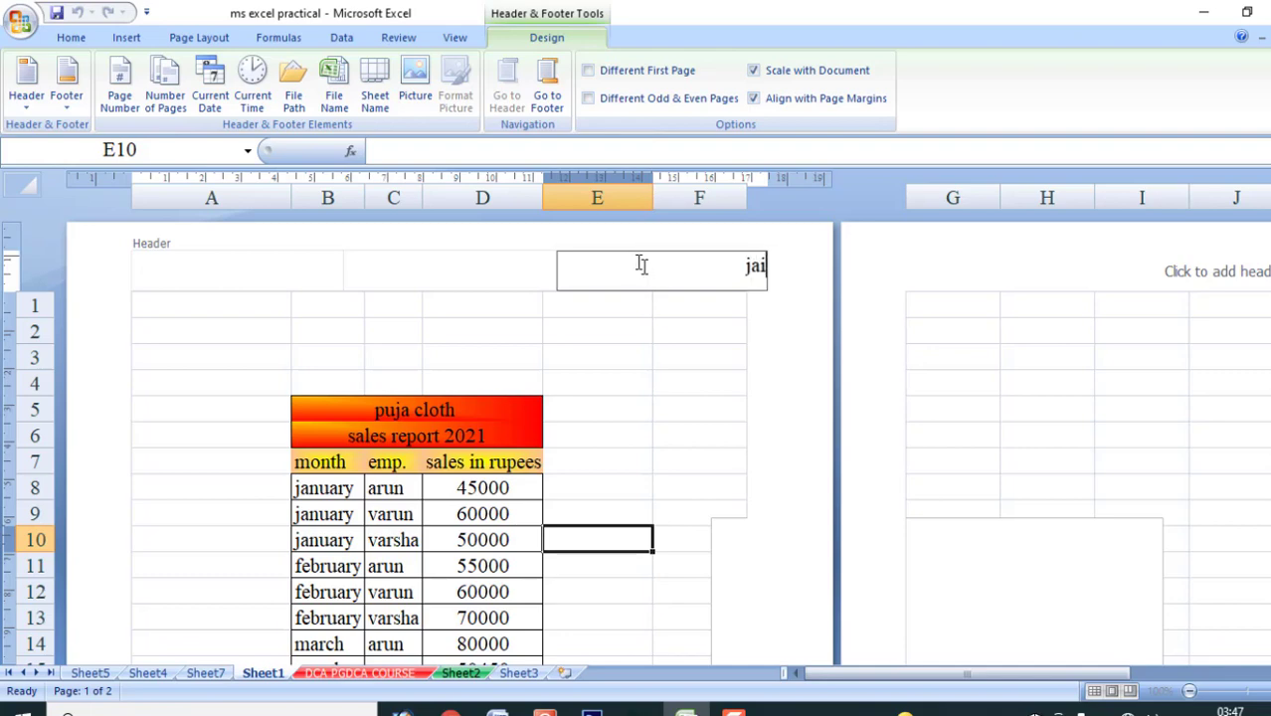
type(" mata di")
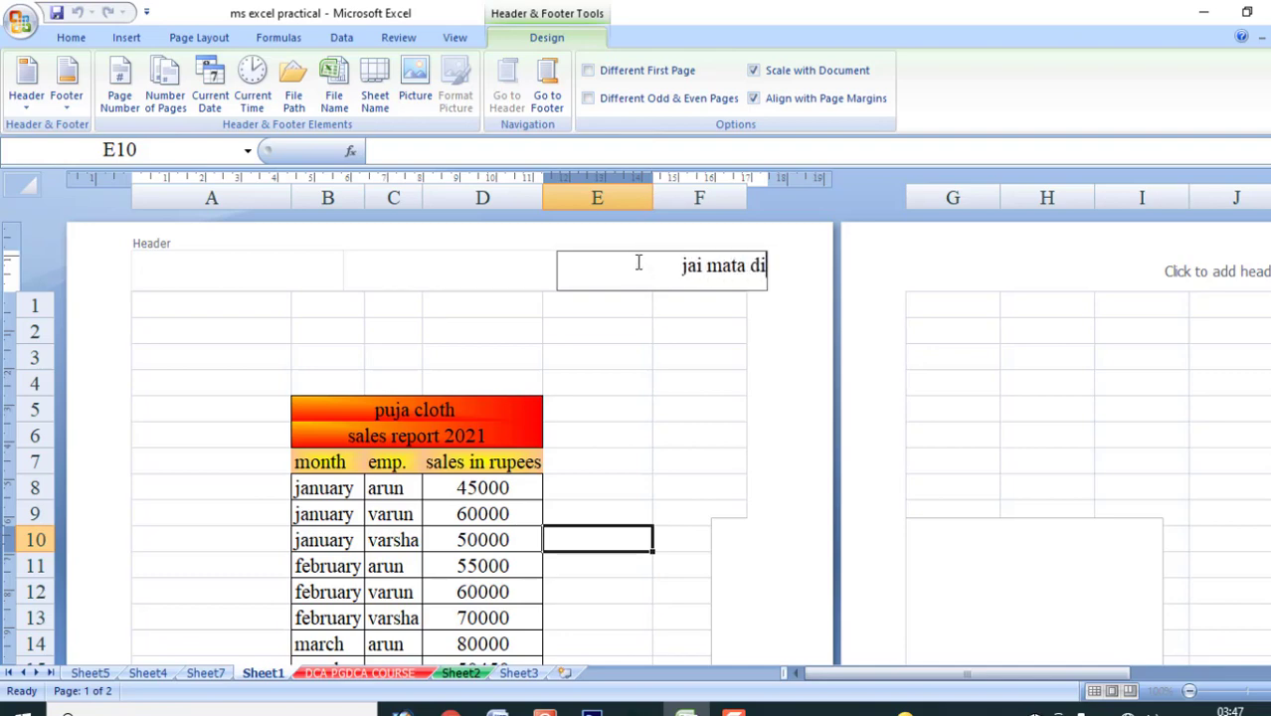
left_click(627, 382)
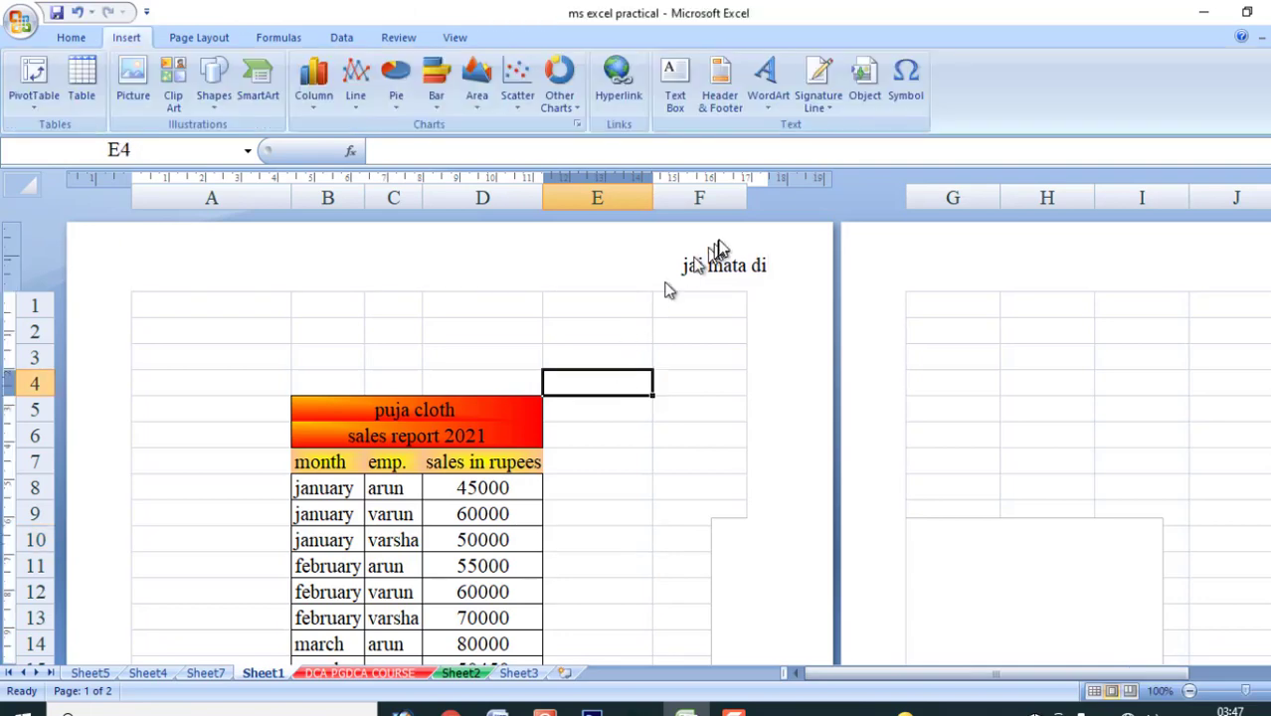
Scroll down to the page footer and check its left, centre and right sections, leaving them empty
scroll(707, 325, "down", 7)
scroll(706, 324, "down", 1)
scroll(706, 324, "down", 1)
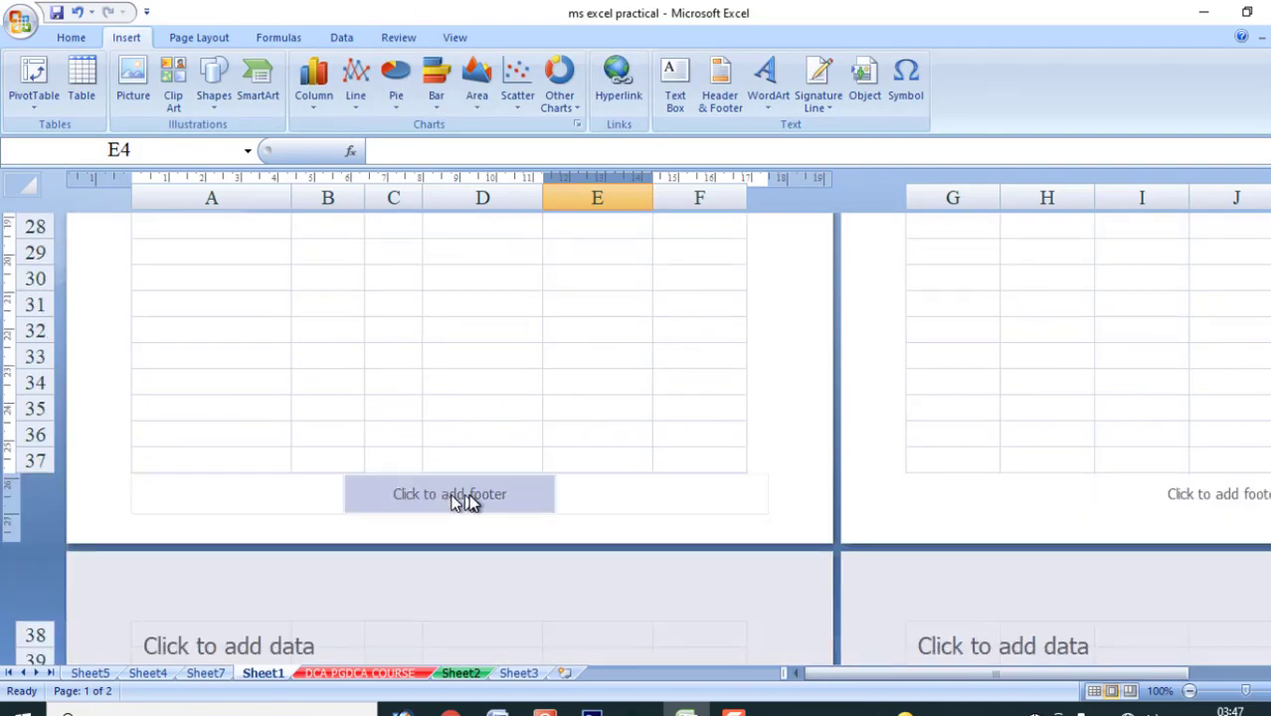
left_click(273, 500)
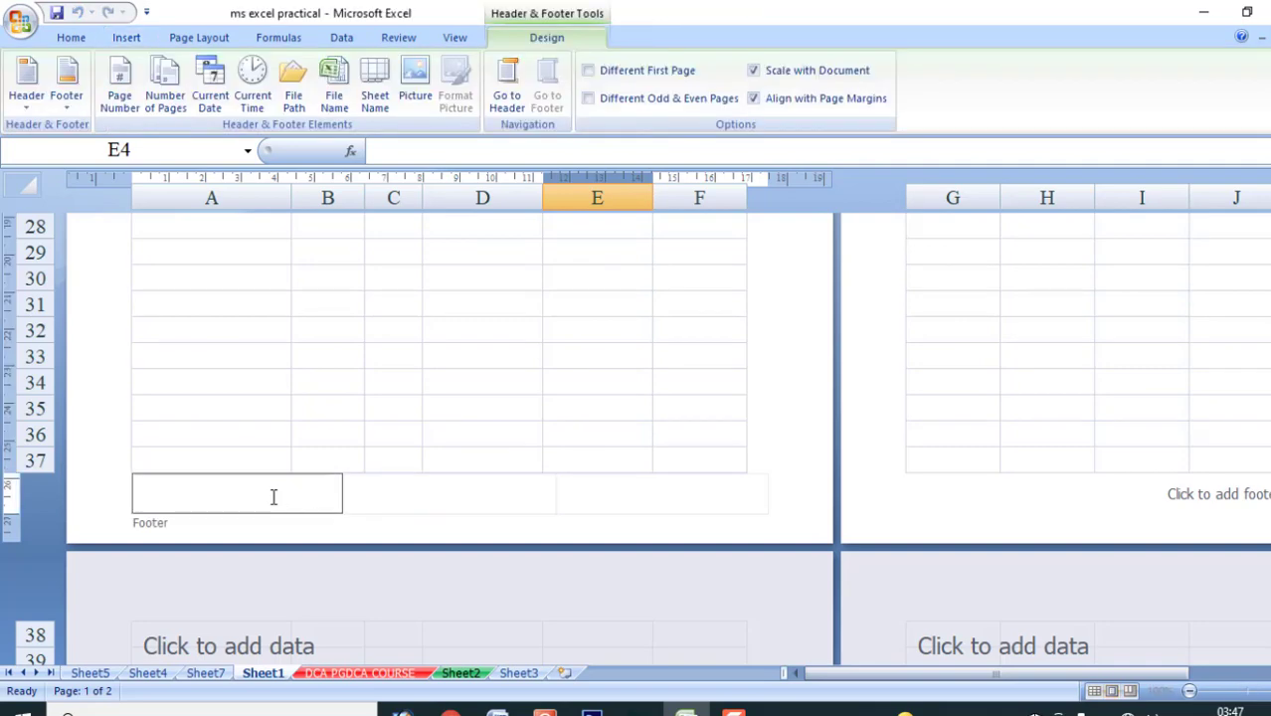
left_click(417, 500)
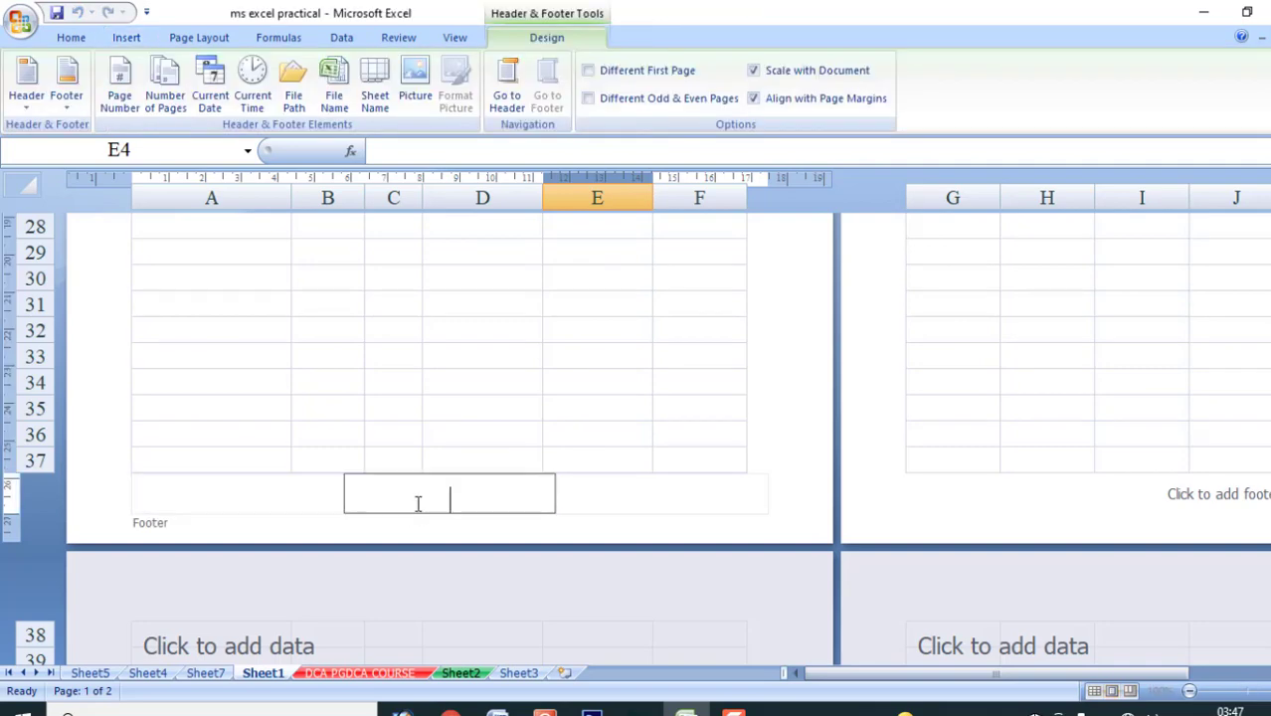
left_click(653, 495)
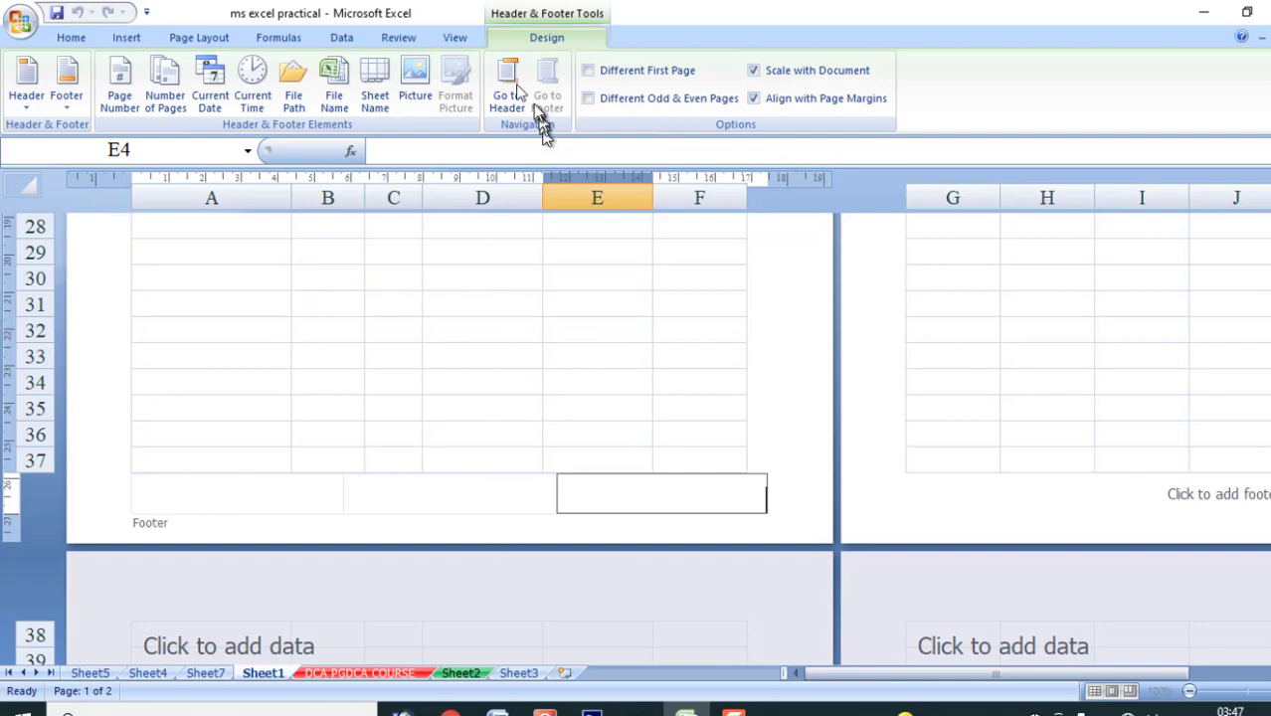
left_click(458, 40)
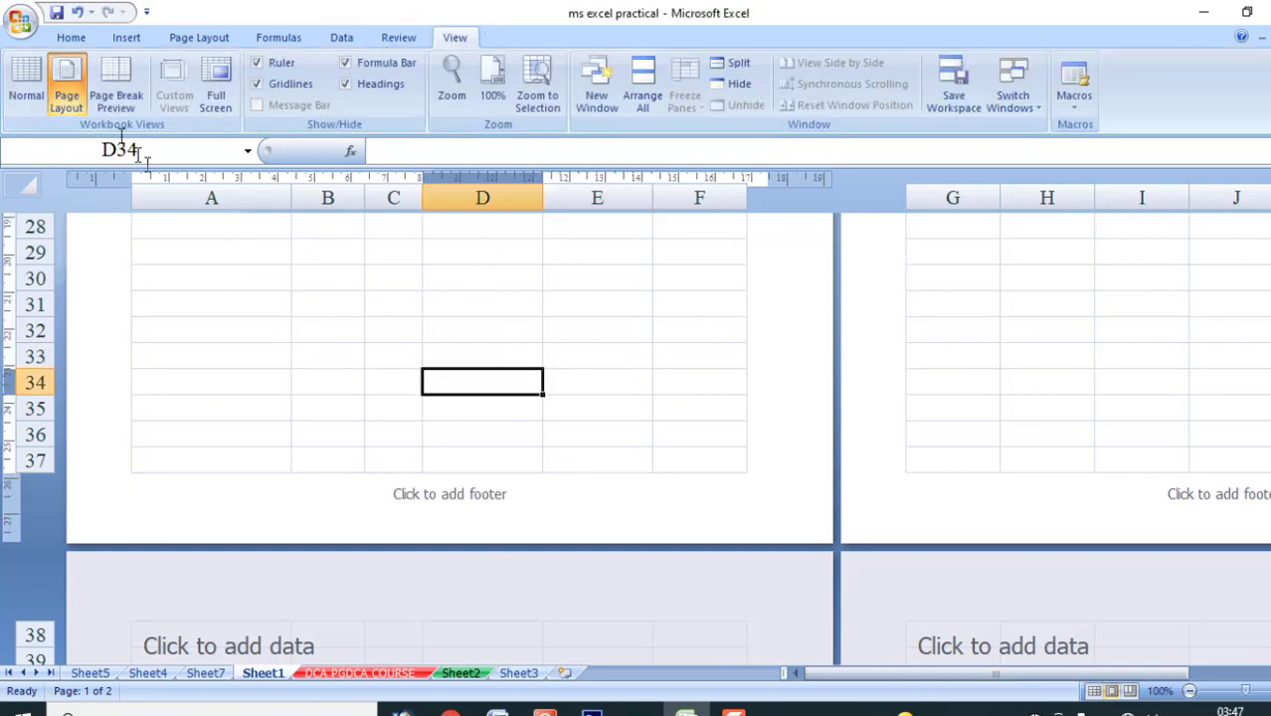
Return to Normal view, select D3, and show the print preview with Ctrl+F2
left_click(27, 96)
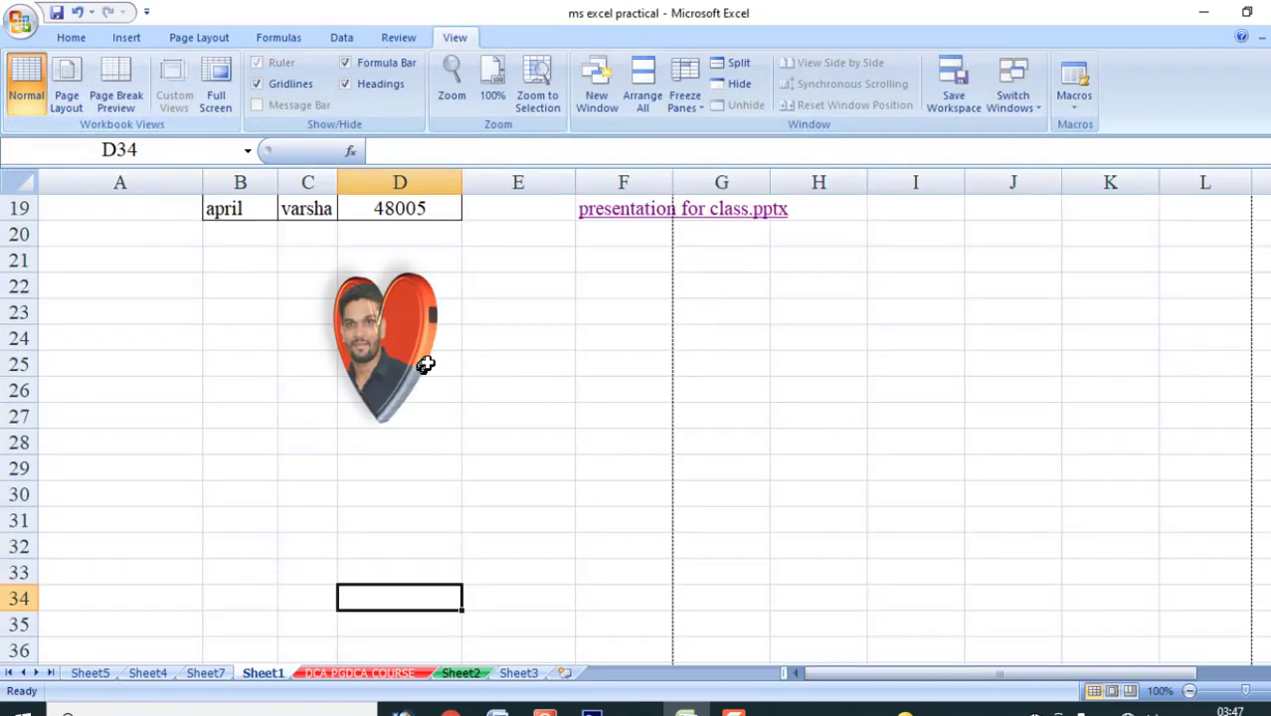
scroll(428, 363, "up", 6)
left_click(448, 263)
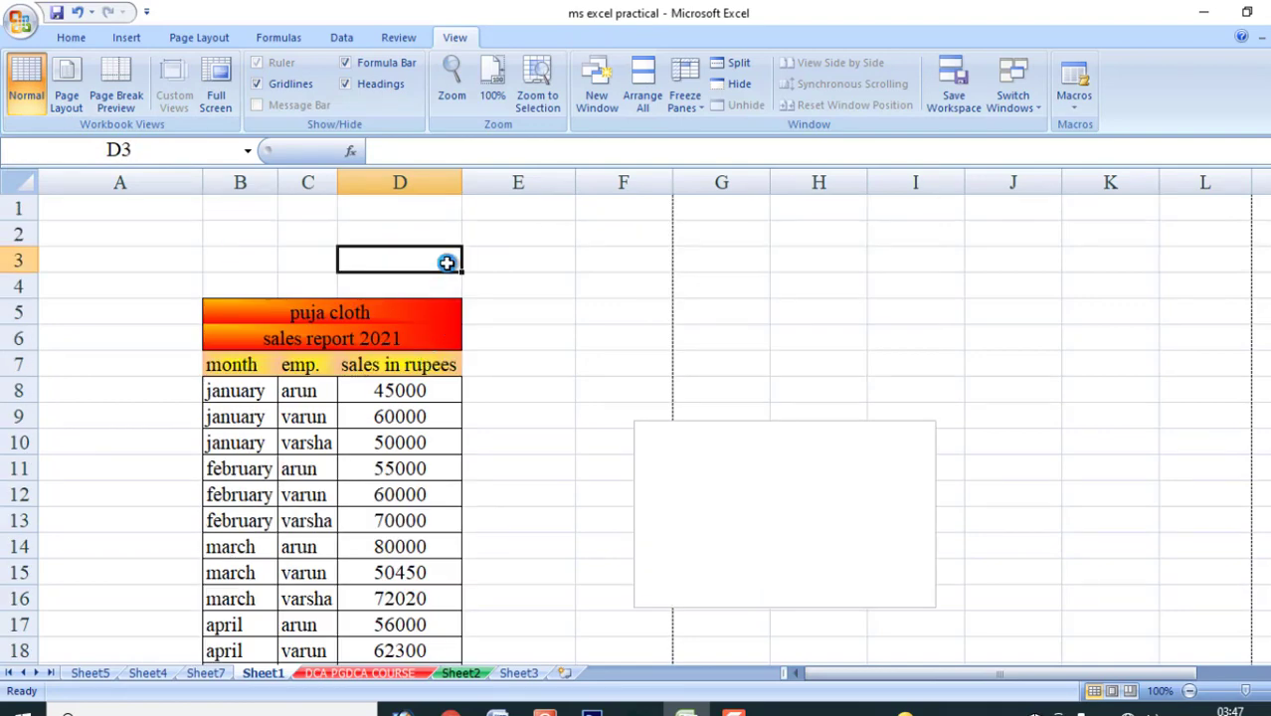
key("ctrl+F2")
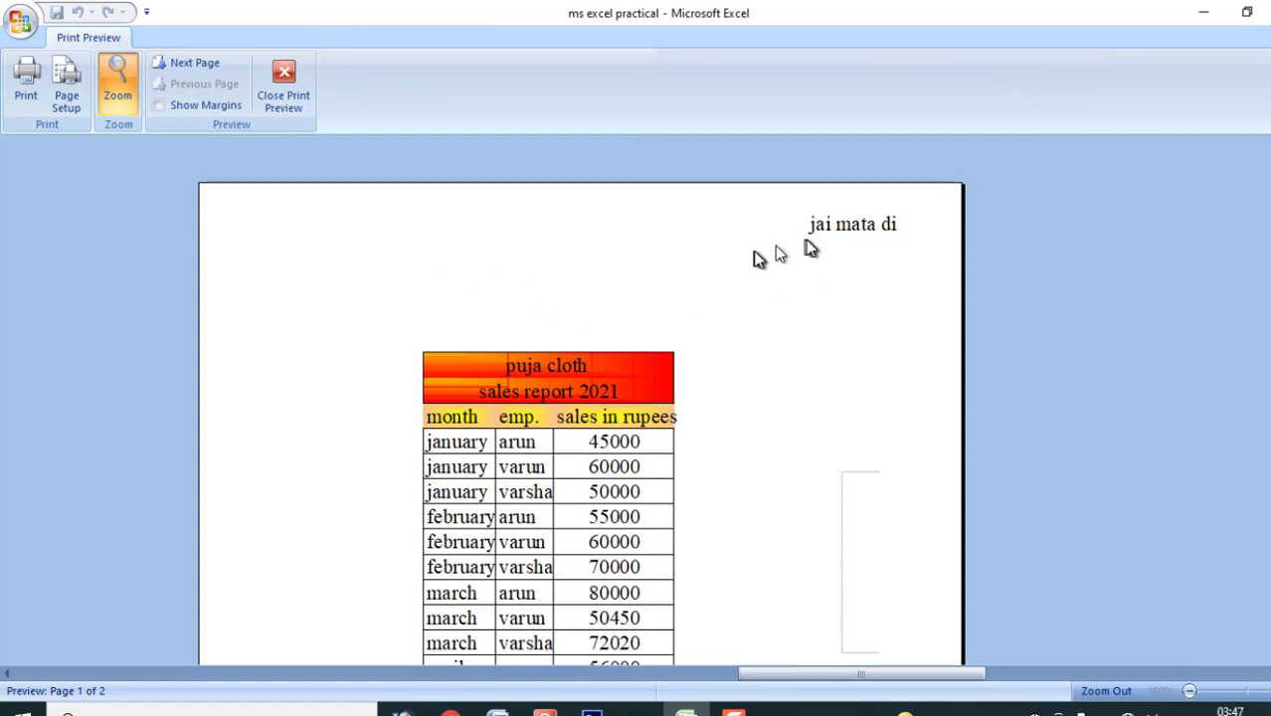
Exit print preview to show the puja cloth sales report in Normal view again
key("Escape")
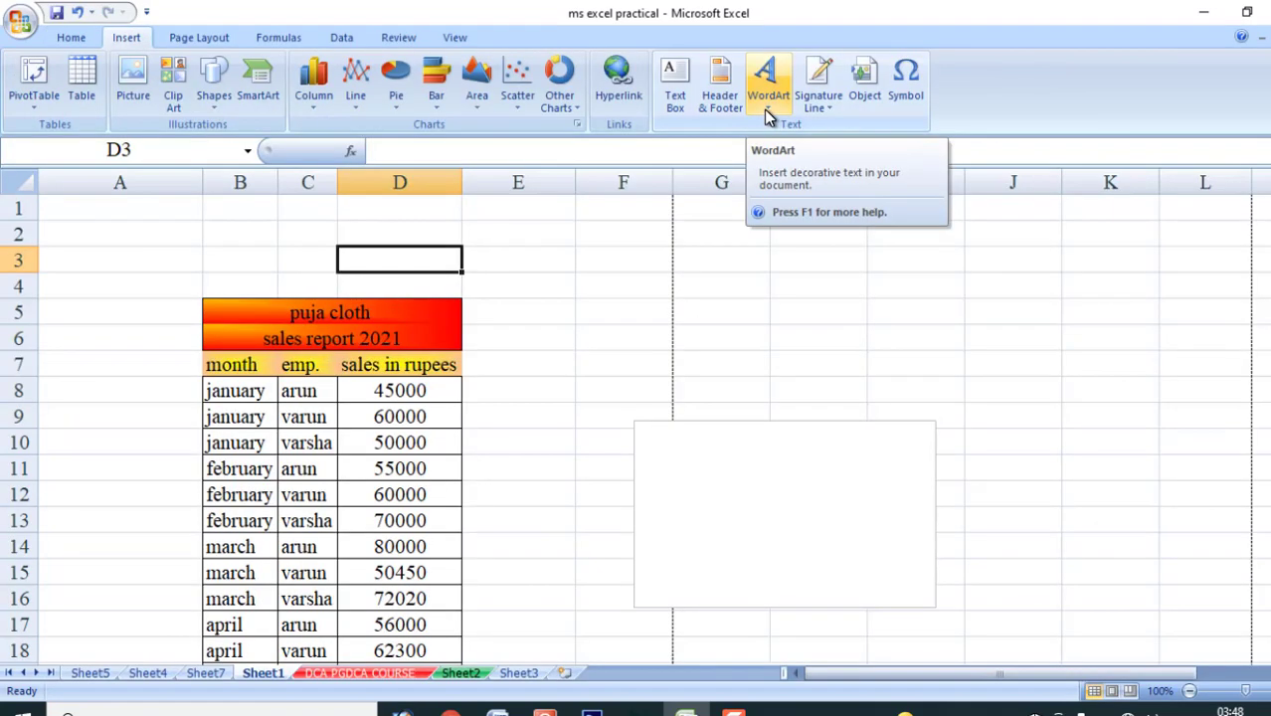